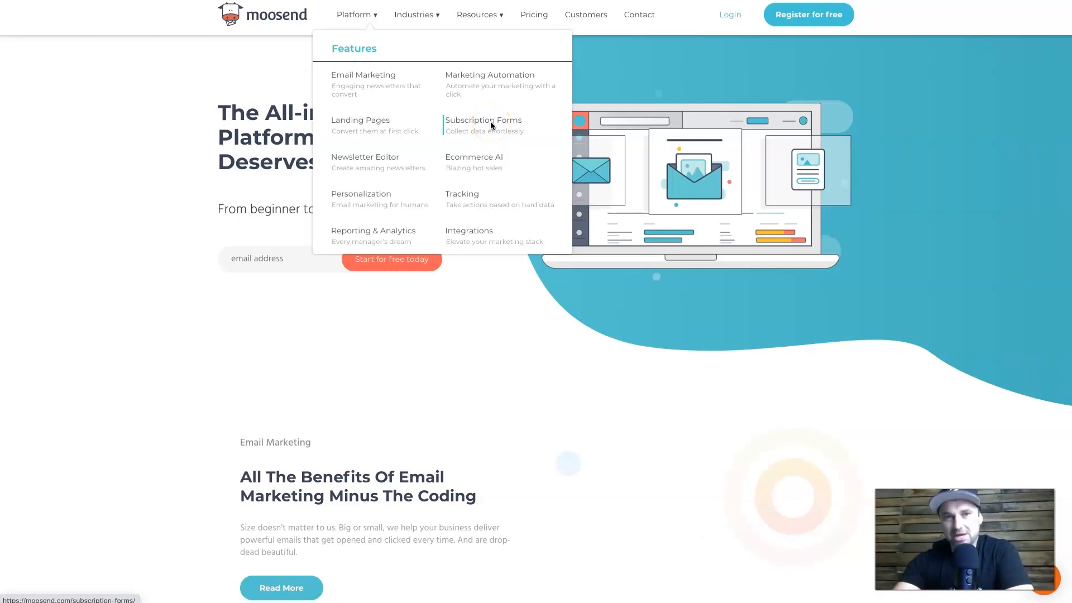
Open the pricing page and examine the 1,000-subscriber plan figure.
left_click(536, 20)
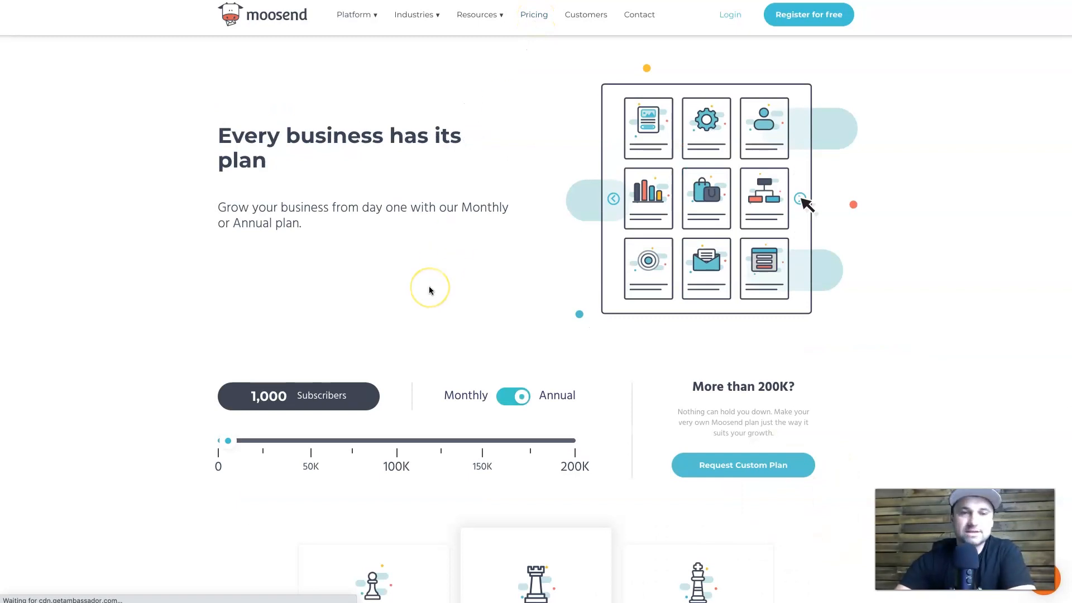
scroll(430, 290, "down", 5)
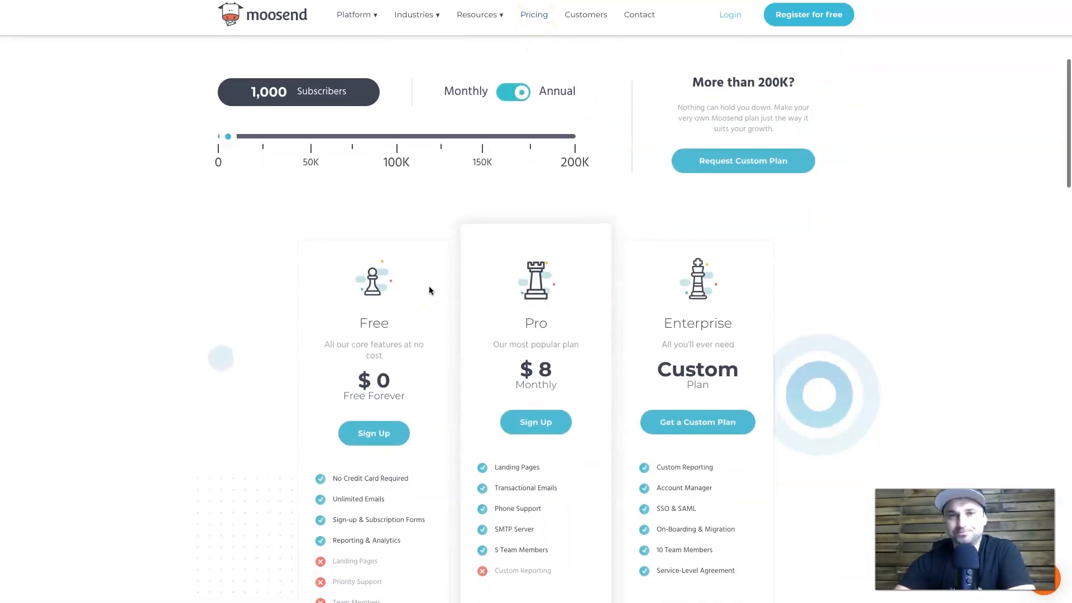
left_click(249, 92)
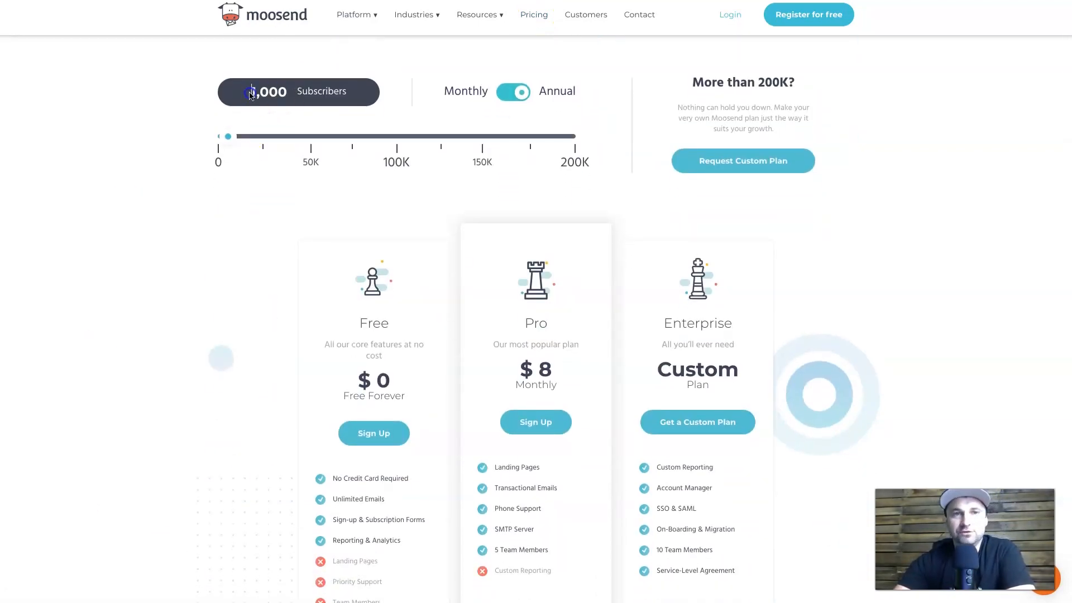
left_click_drag(250, 93, 359, 95)
left_click(359, 95)
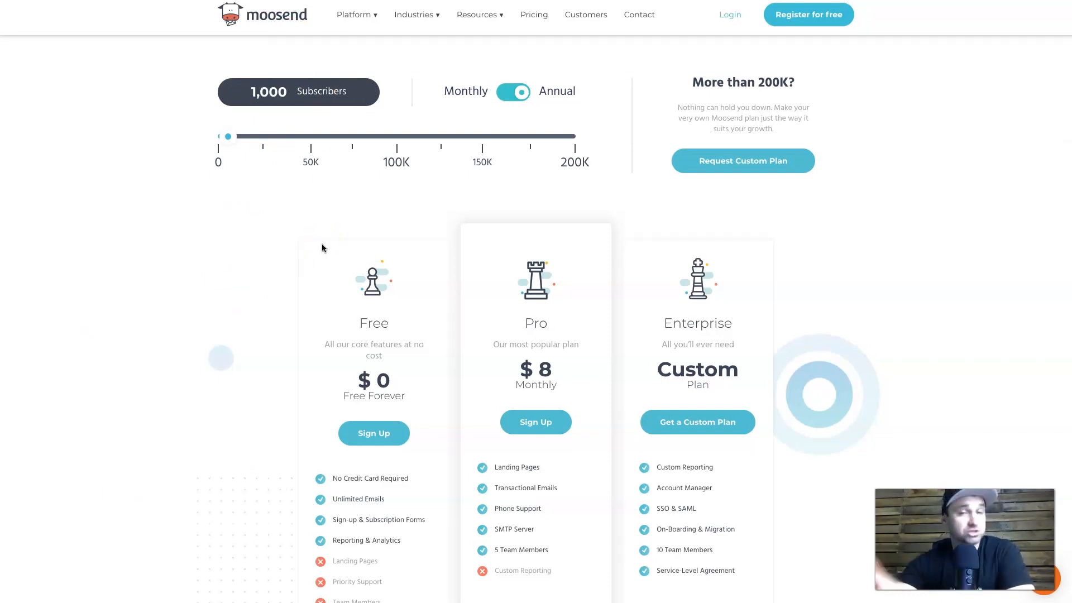
Drag the subscriber slider higher to compare how the Pro plan price rises.
scroll(215, 282, "down", 1)
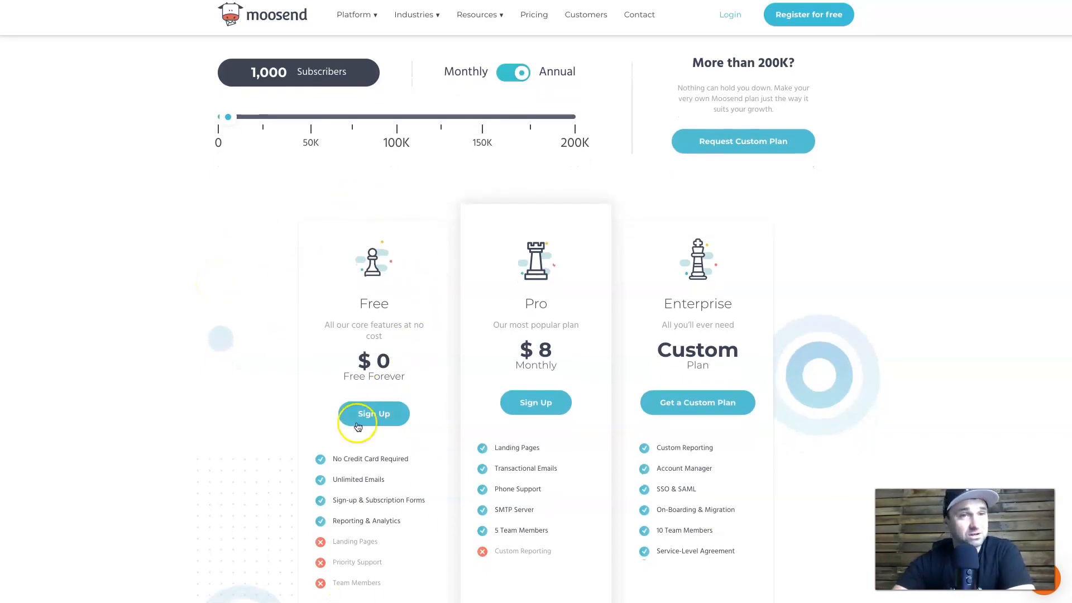
left_click_drag(330, 459, 423, 460)
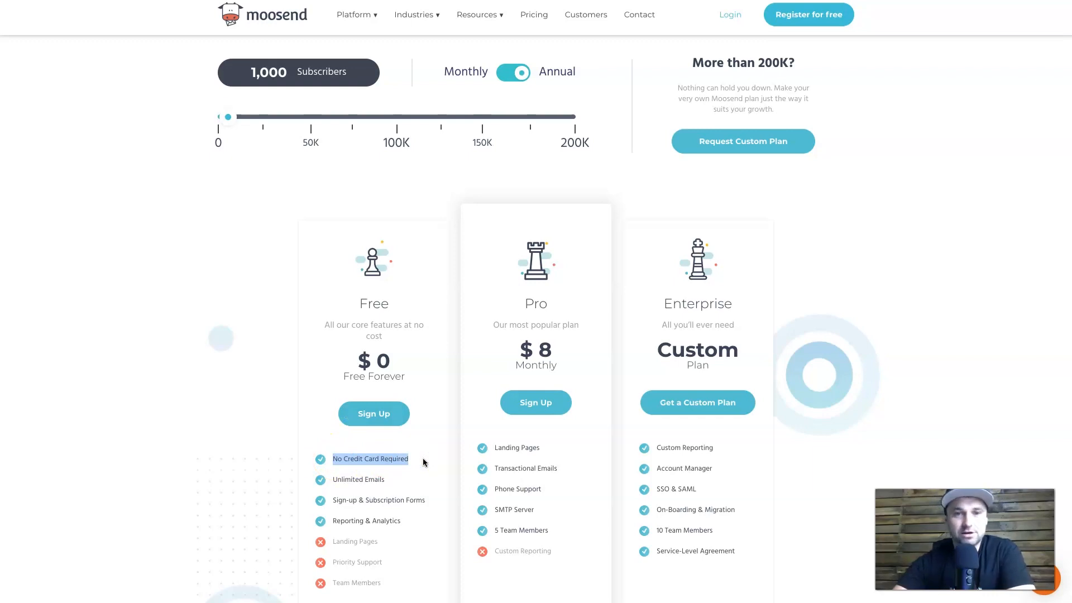
left_click(424, 461)
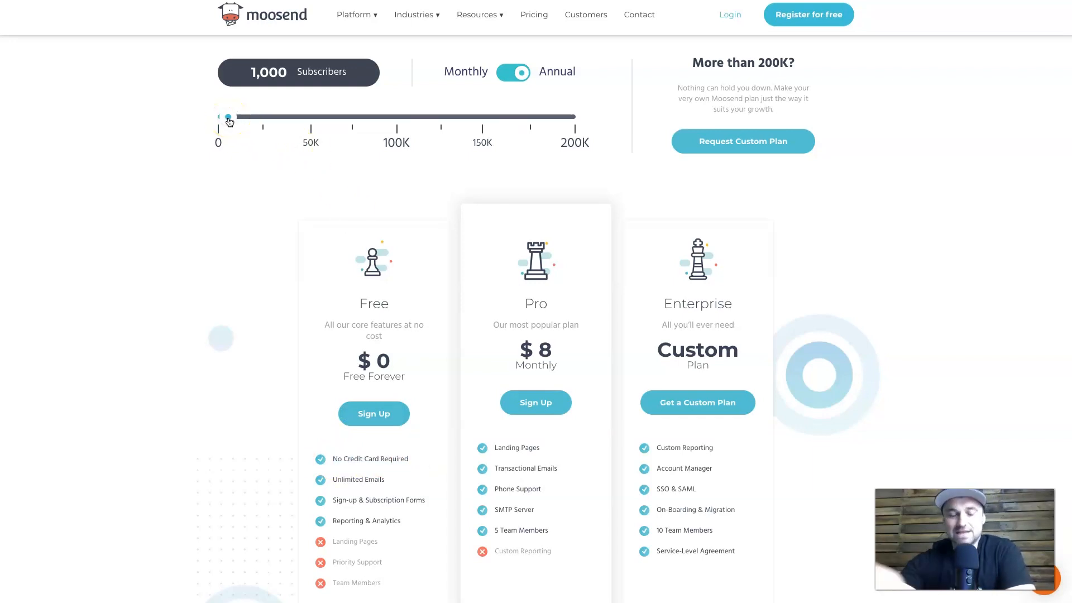
left_click_drag(229, 122, 229, 120)
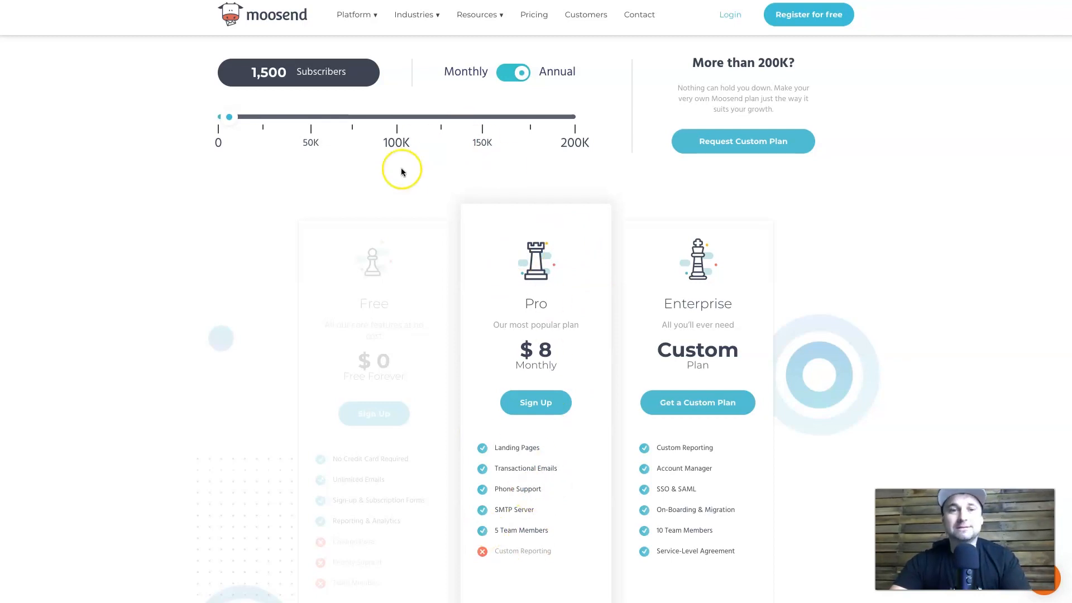
left_click_drag(228, 117, 228, 121)
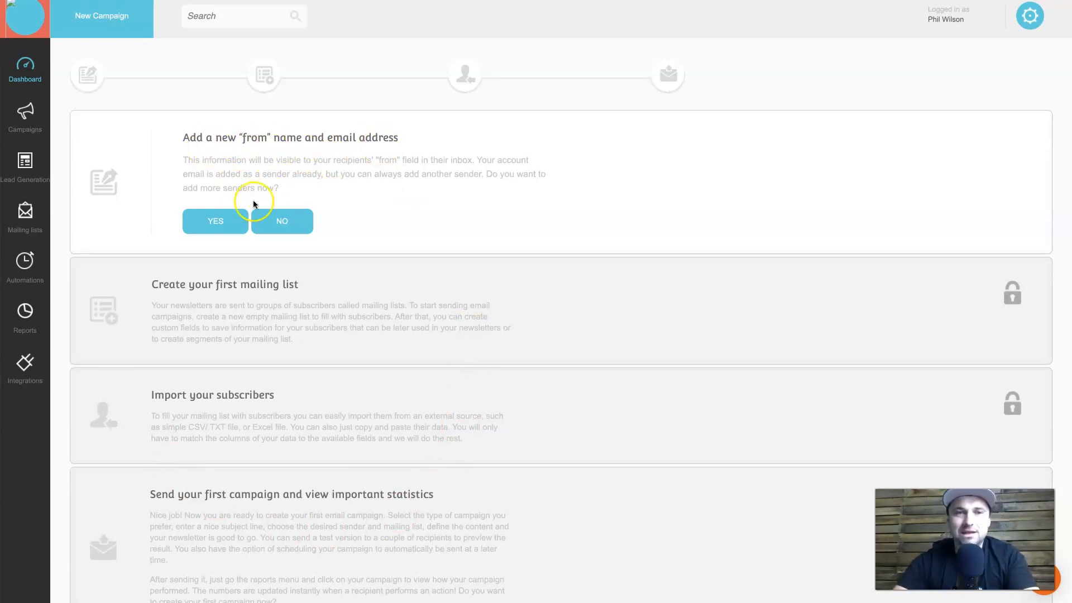
left_click(241, 219)
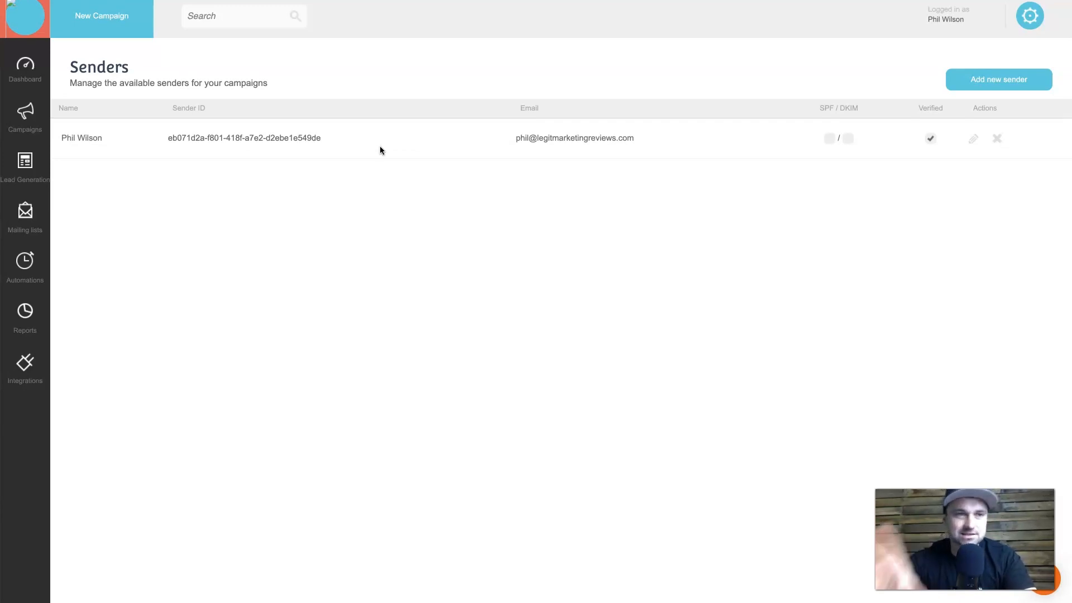
left_click(323, 211)
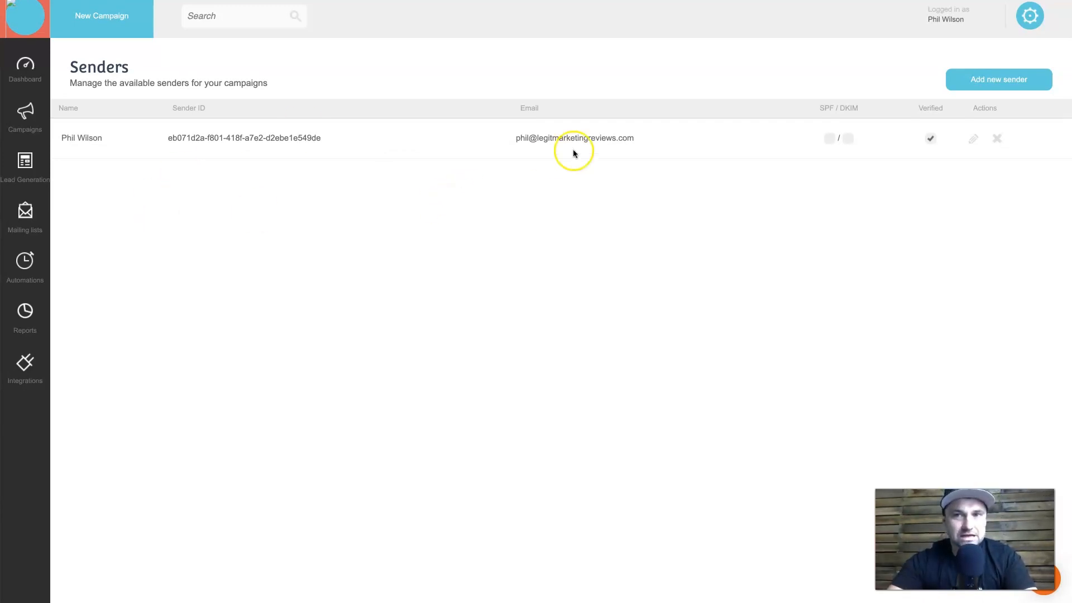
left_click(979, 83)
left_click(354, 142)
key("Tab")
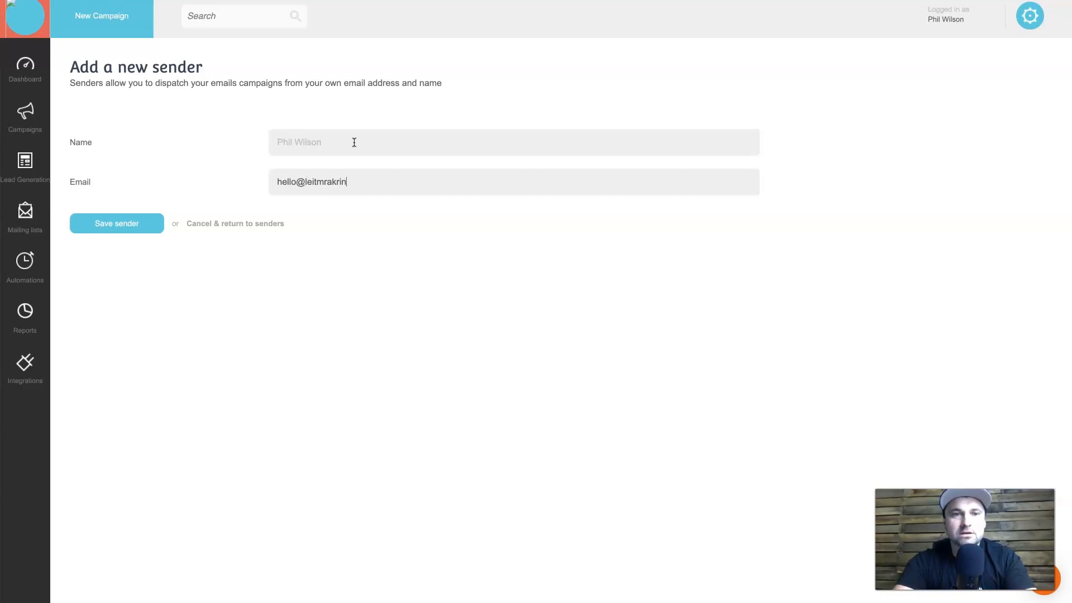
key("ctrl+a")
key("BackSpace")
left_click(134, 221)
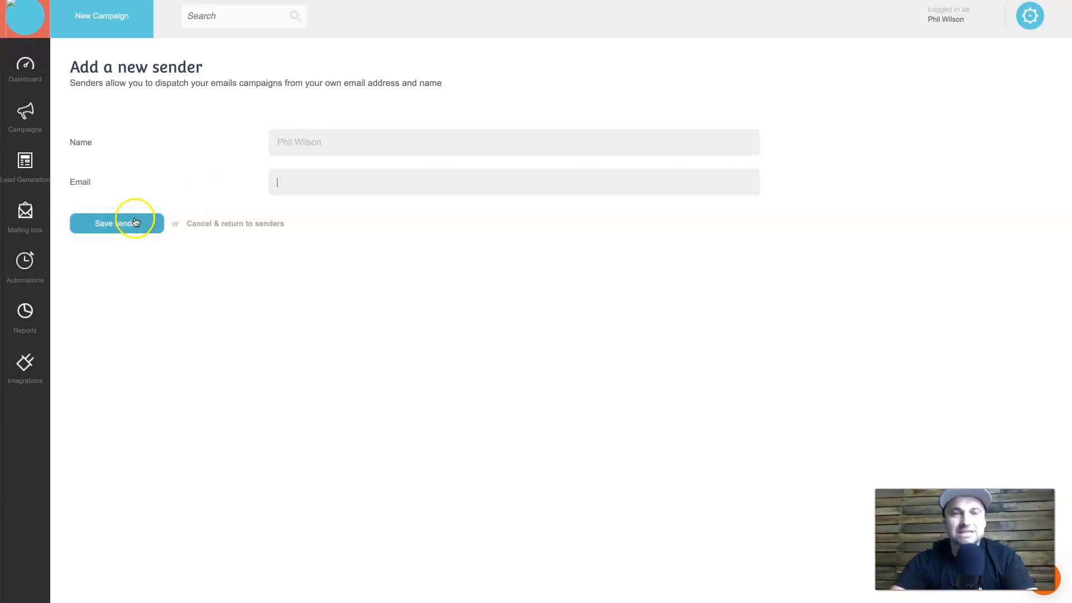
right_click(216, 112)
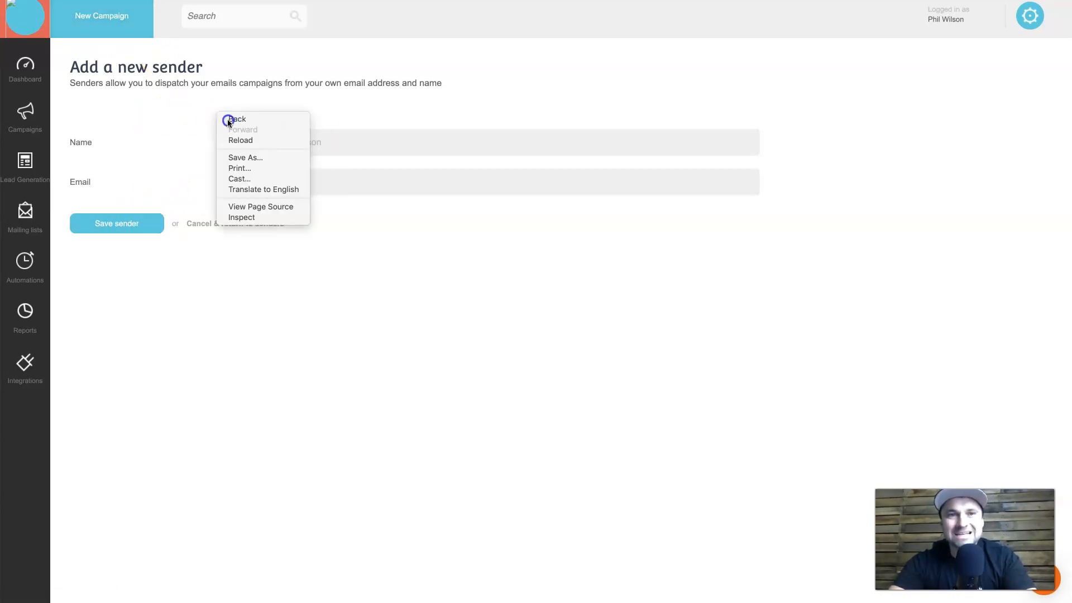
left_click(228, 121)
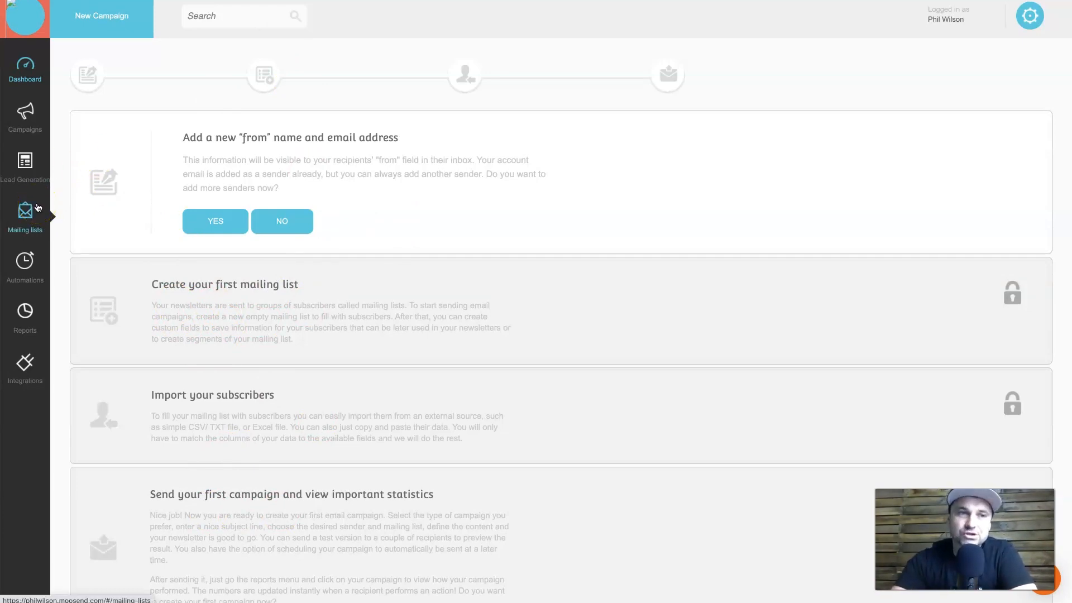
Create and save a mailing list named 'LMR Newsletter', then view its member import options.
left_click(14, 226)
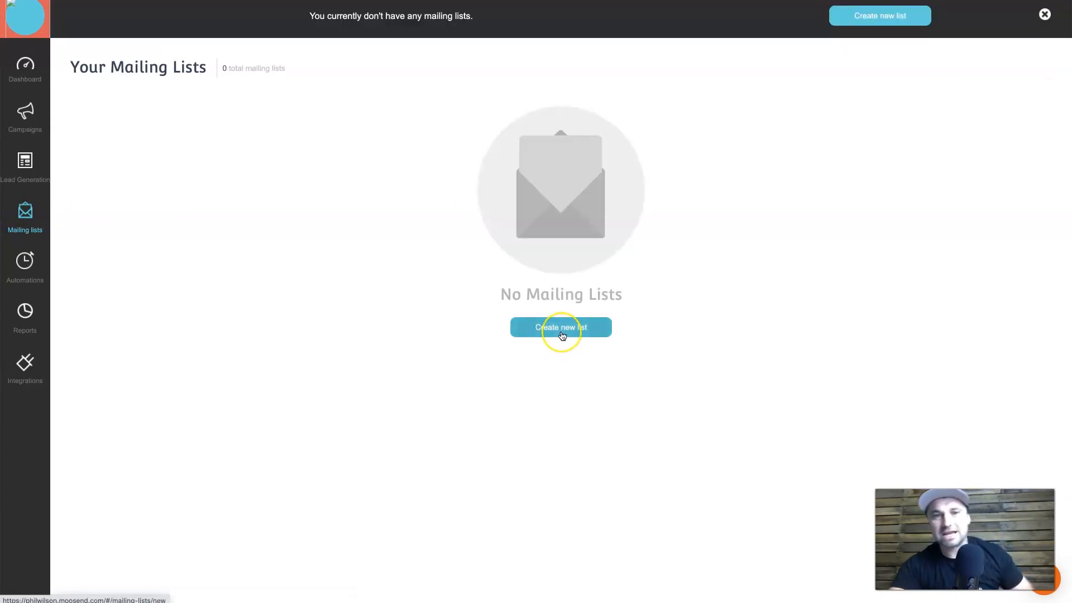
left_click(561, 330)
left_click(357, 129)
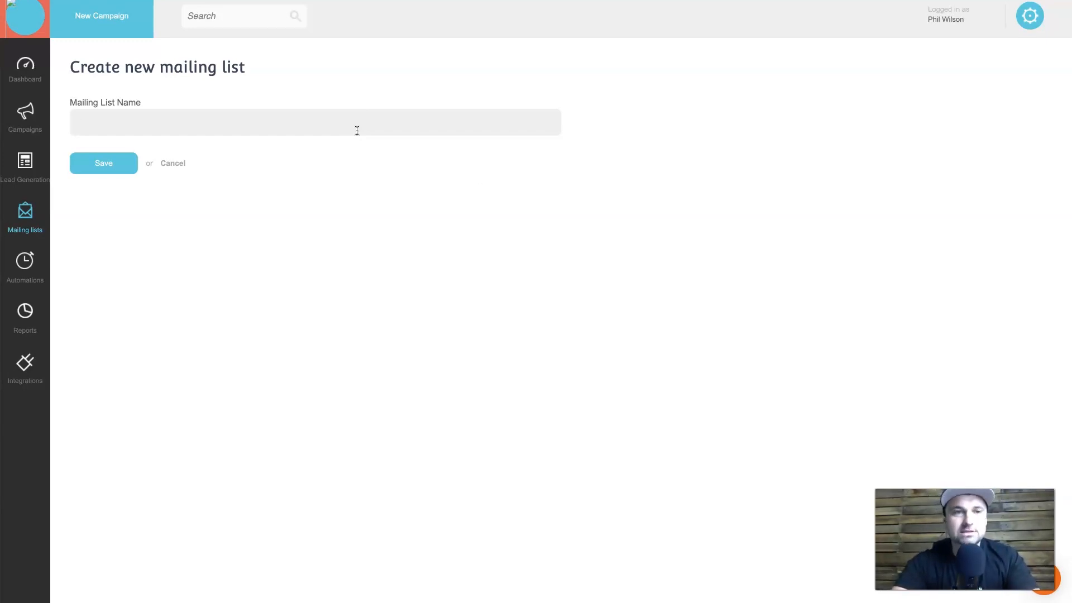
type("LMR Newsletter")
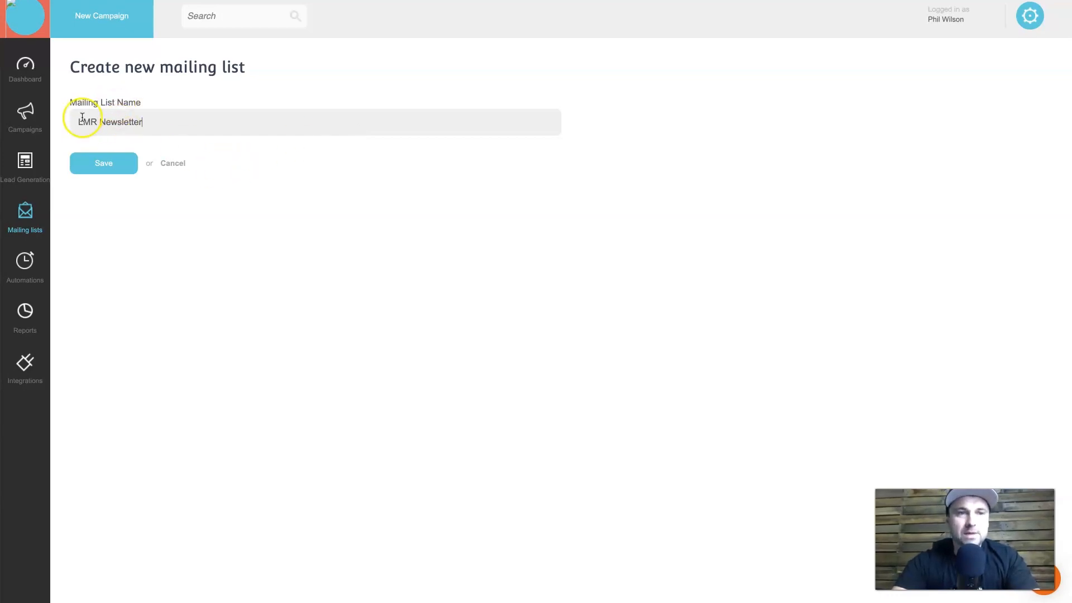
left_click(110, 168)
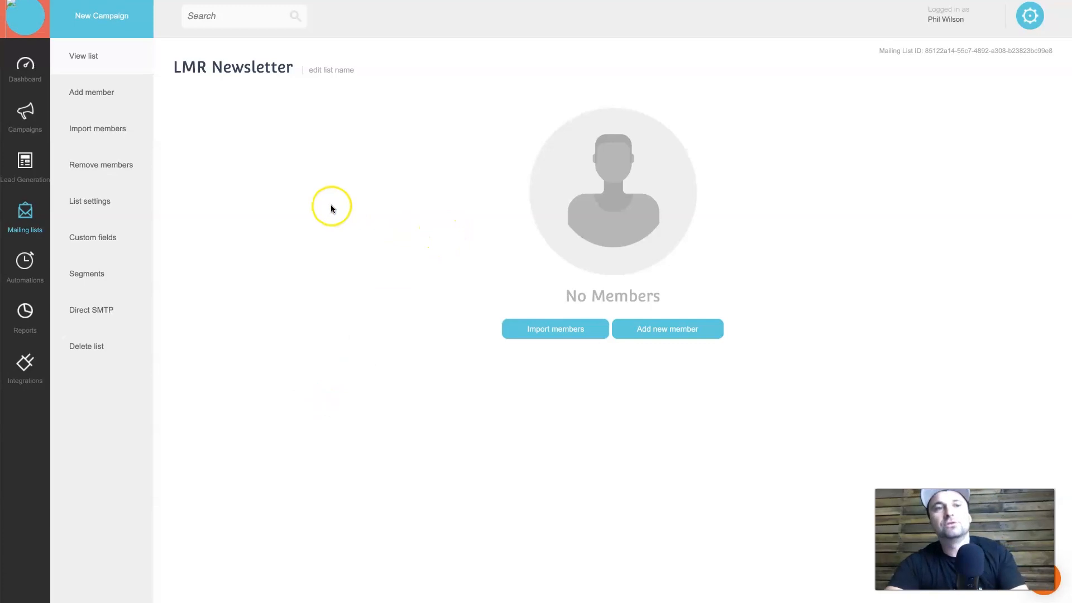
left_click(131, 134)
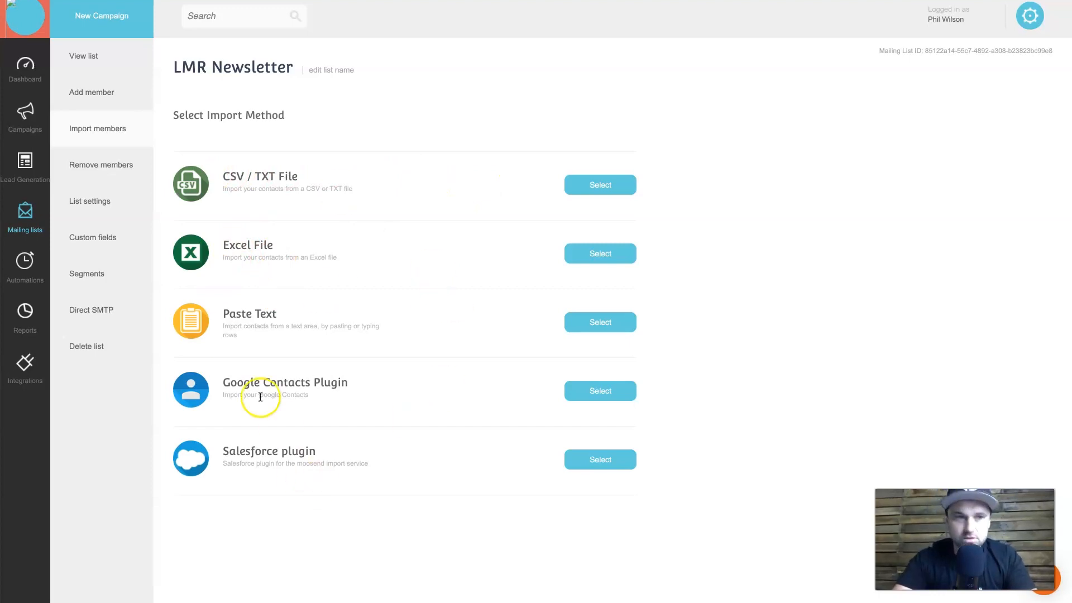
Manually add one member with their e-mail and first name to LMR Newsletter, with consent ticked.
left_click(108, 93)
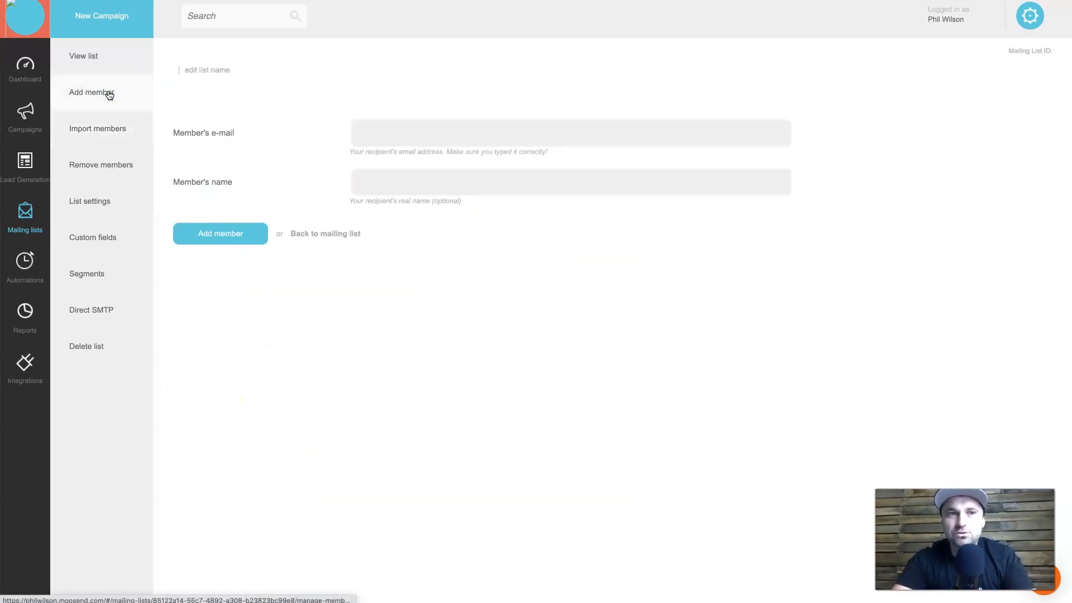
left_click(419, 125)
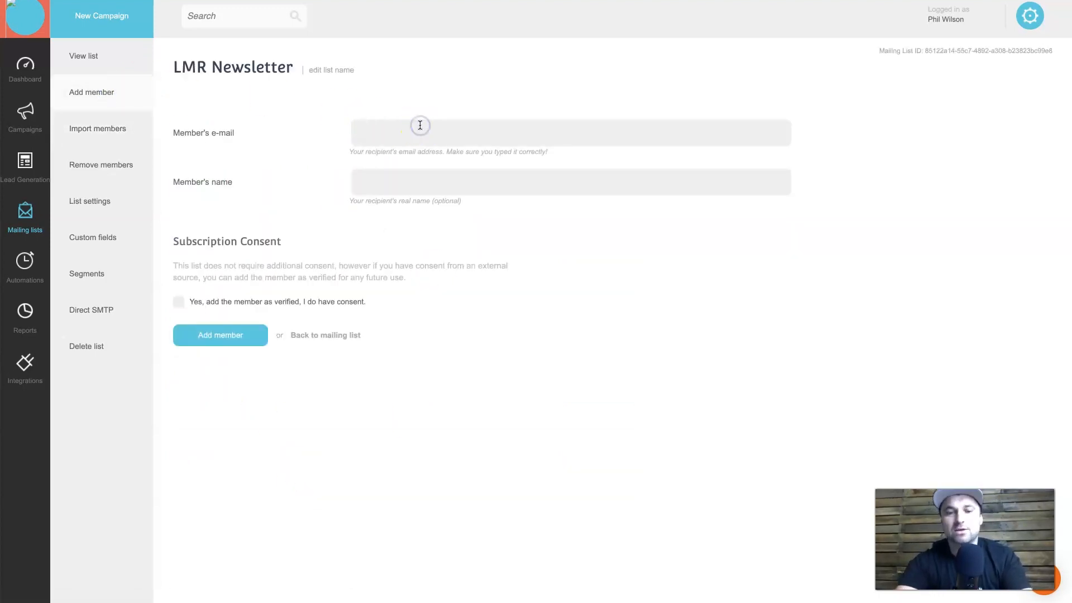
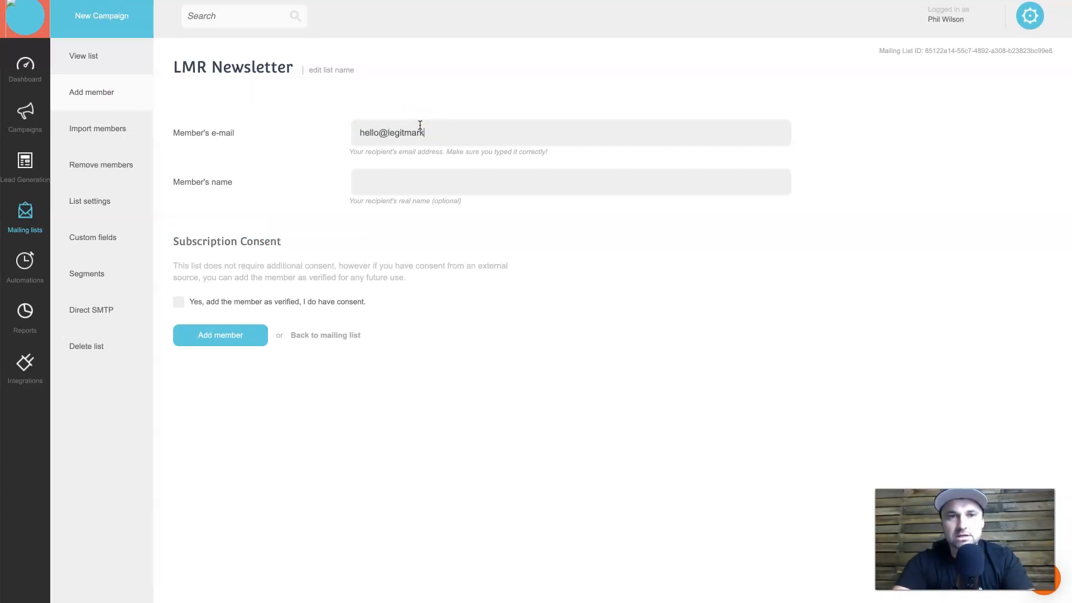
key("Tab")
type("Phil")
left_click(420, 158)
left_click(185, 304)
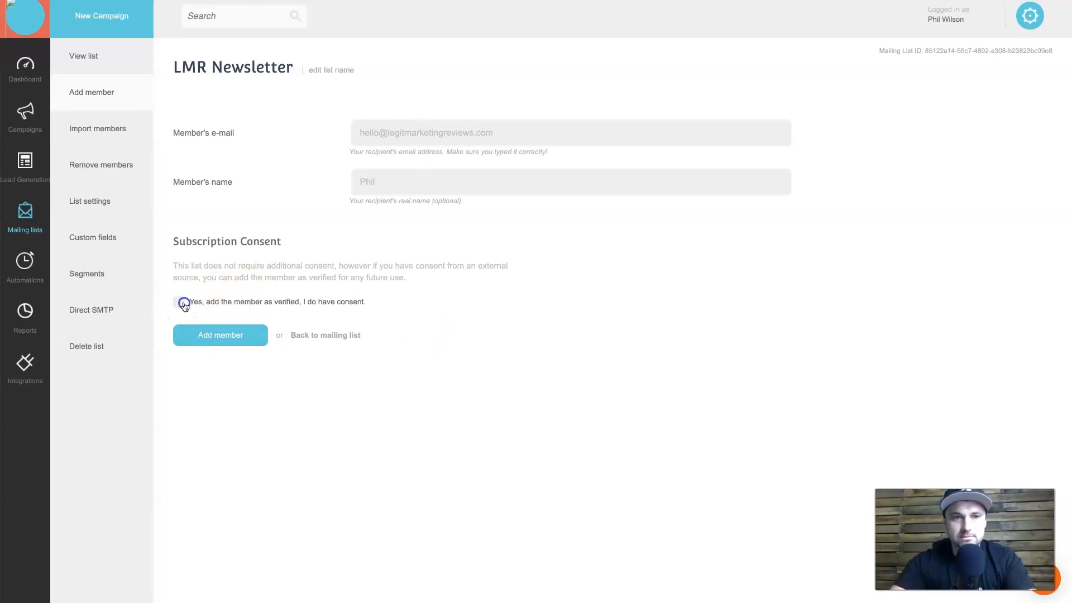
left_click(208, 338)
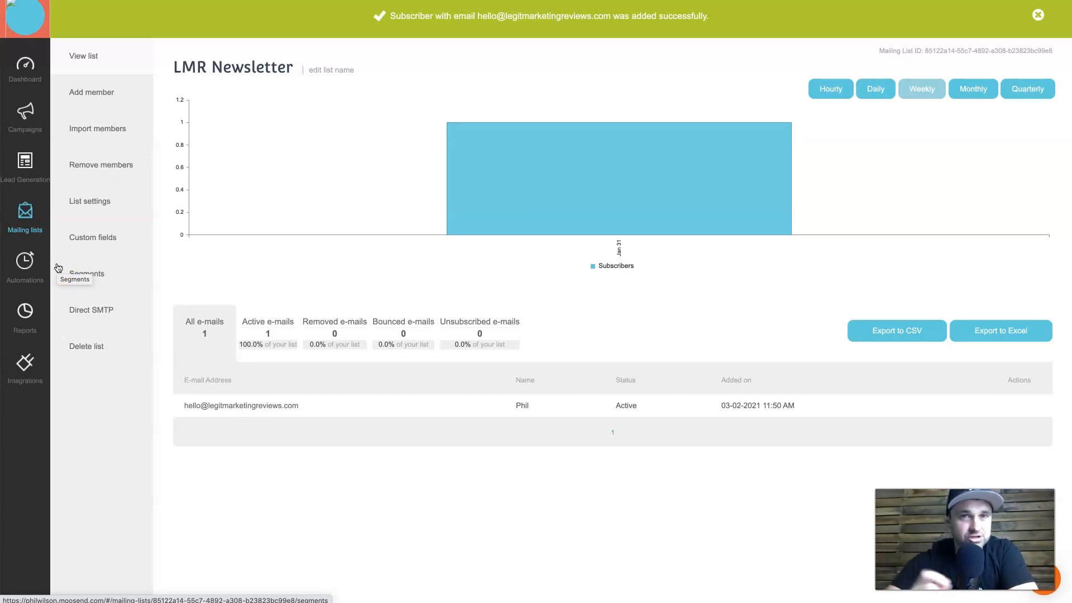
Create a new Regular Campaign from the Campaigns section.
left_click(23, 103)
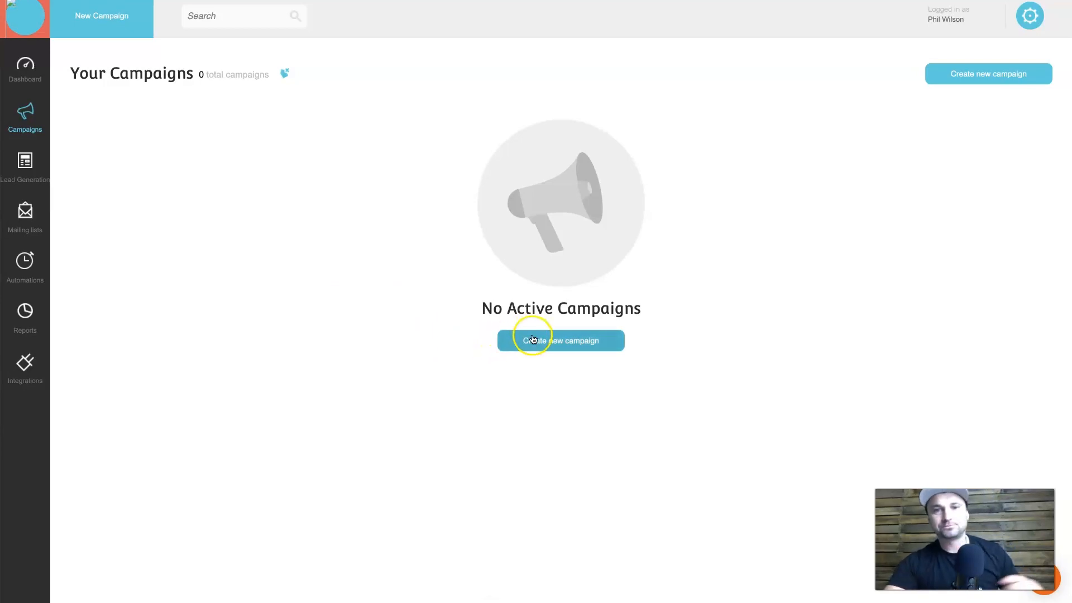
left_click(566, 346)
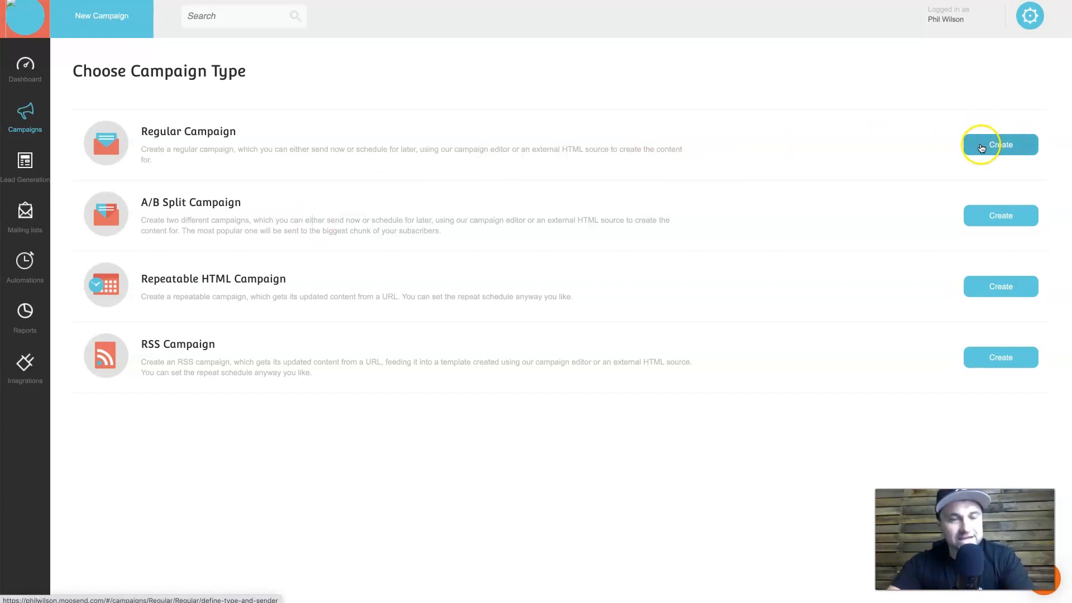
left_click(1002, 144)
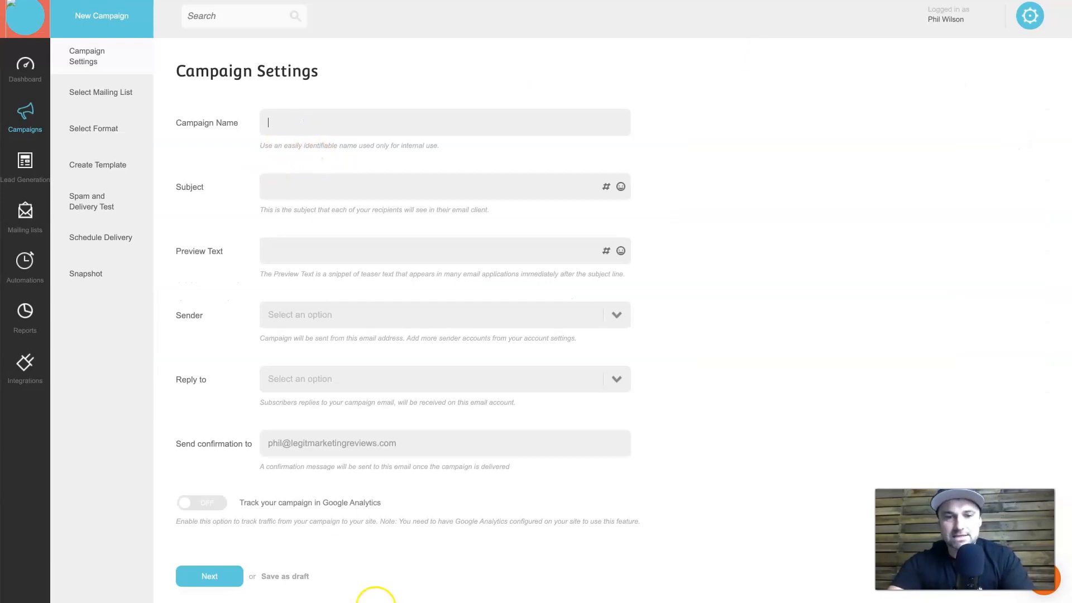
Name the campaign '3rd Feb Campaign'.
left_click(397, 60)
left_click(392, 129)
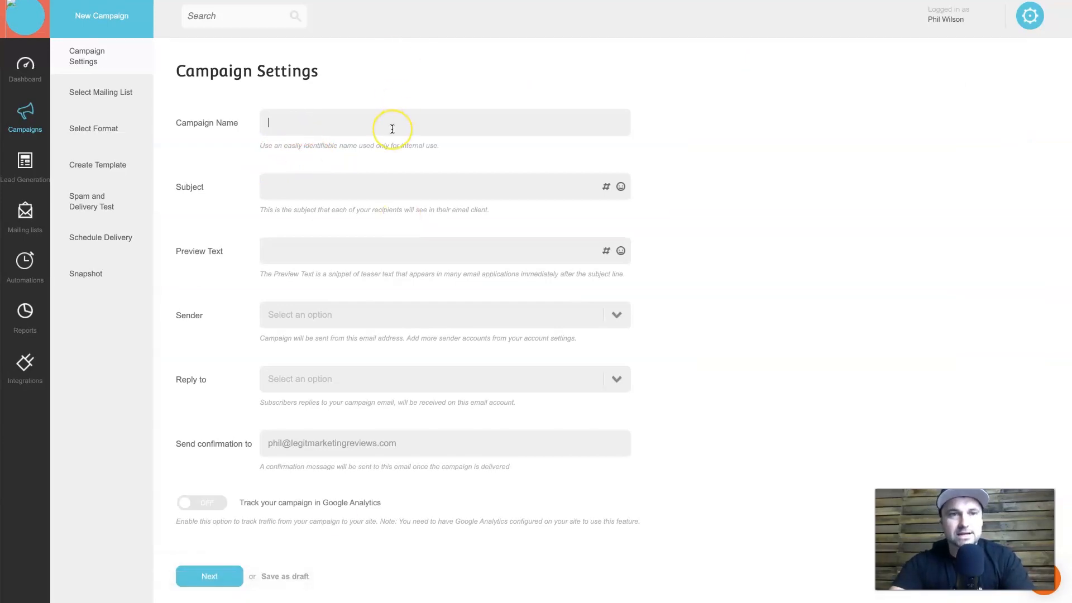
type("3rd Feb Campaign")
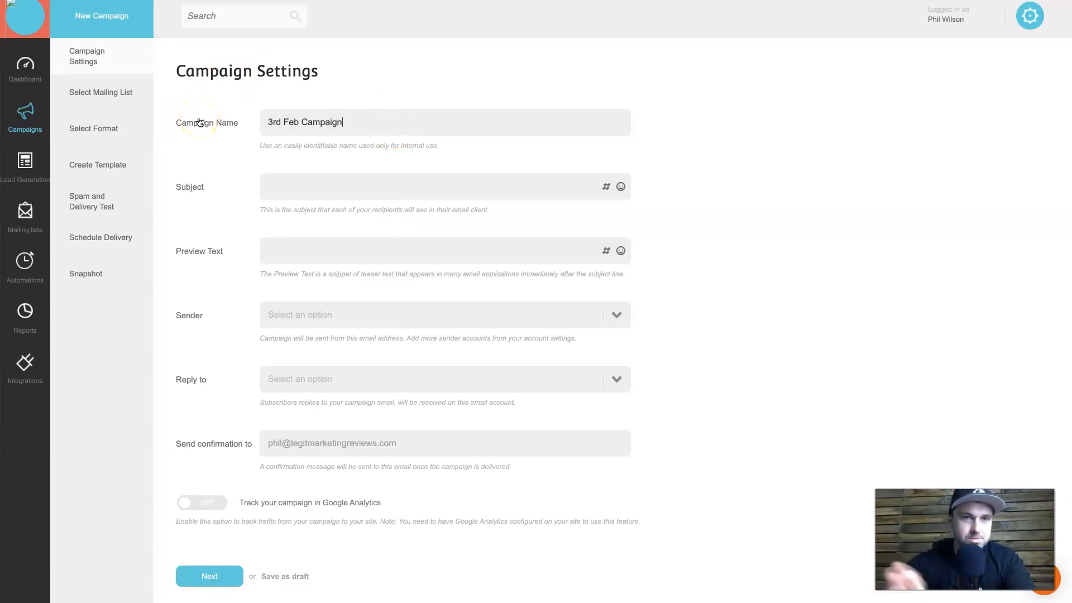
left_click(368, 112)
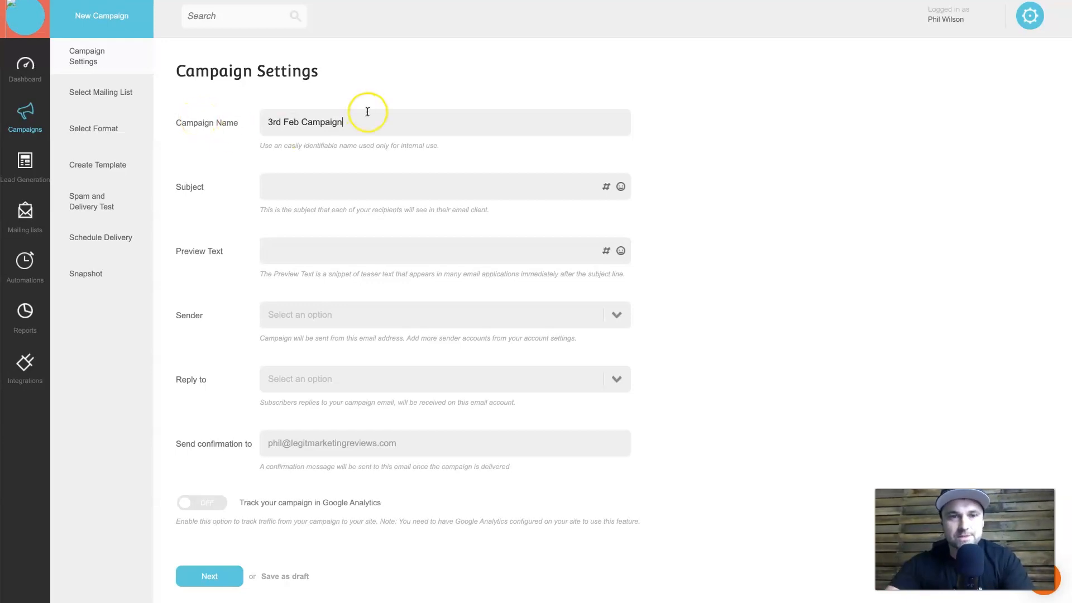
left_click(368, 172)
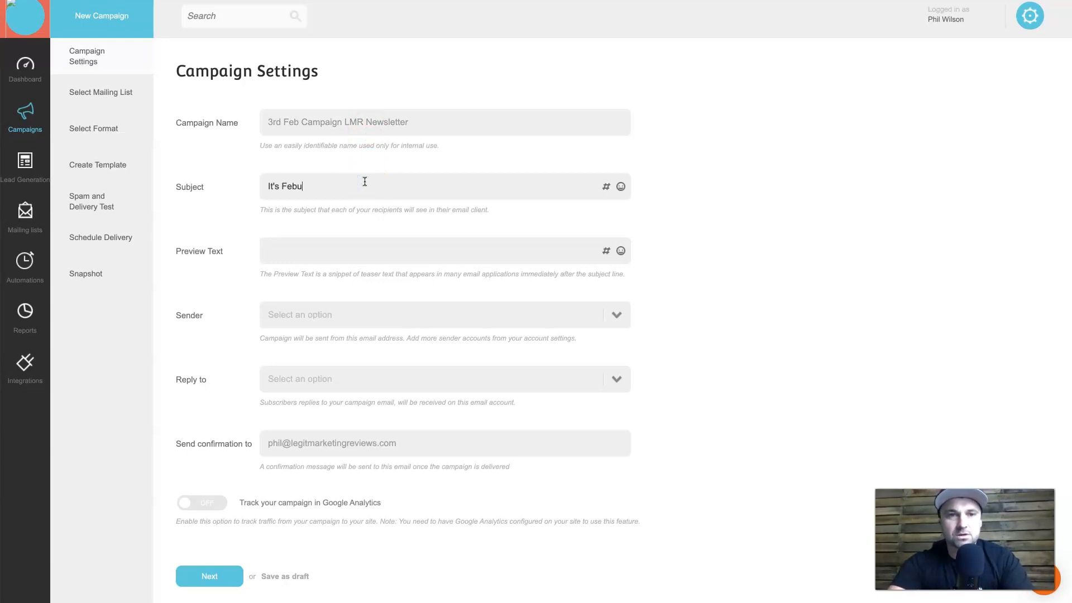
Correct 'Febuary' to 'February' in the subject and append 'Here'.
left_click(309, 191)
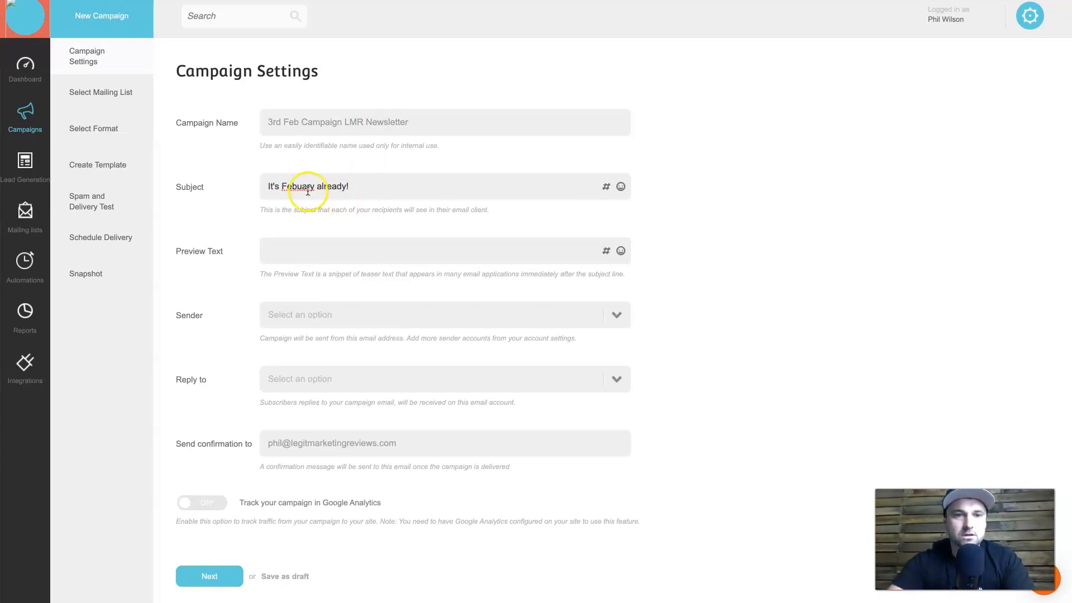
right_click(308, 190)
left_click(358, 196)
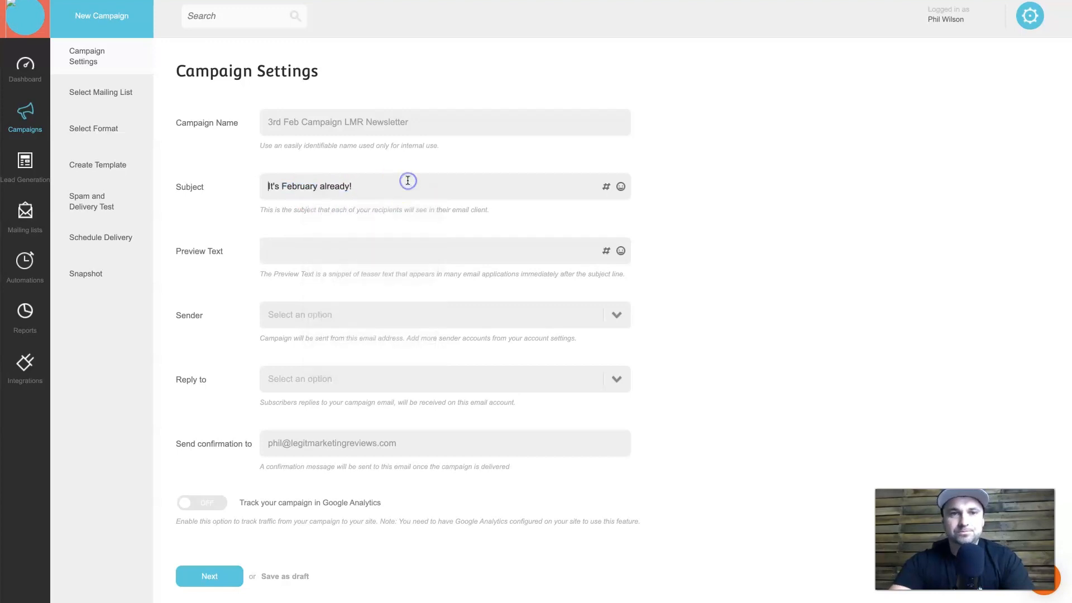
left_click(408, 180)
type("Here's what's happening")
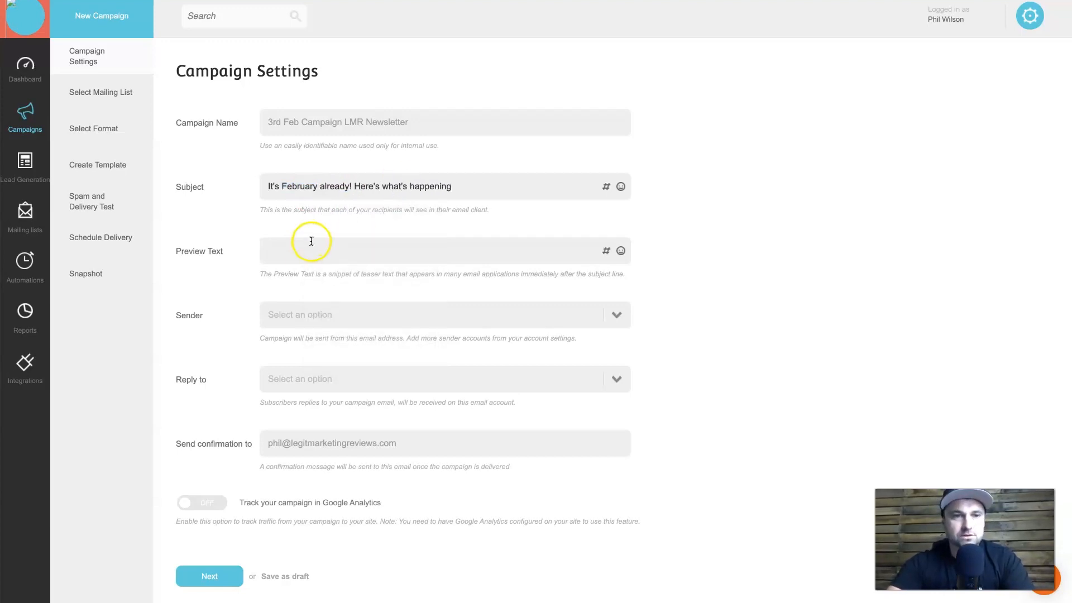
Enter the preview text 'Hey what a crazy eyar it's been already, who whould have thought'.
left_click(302, 251)
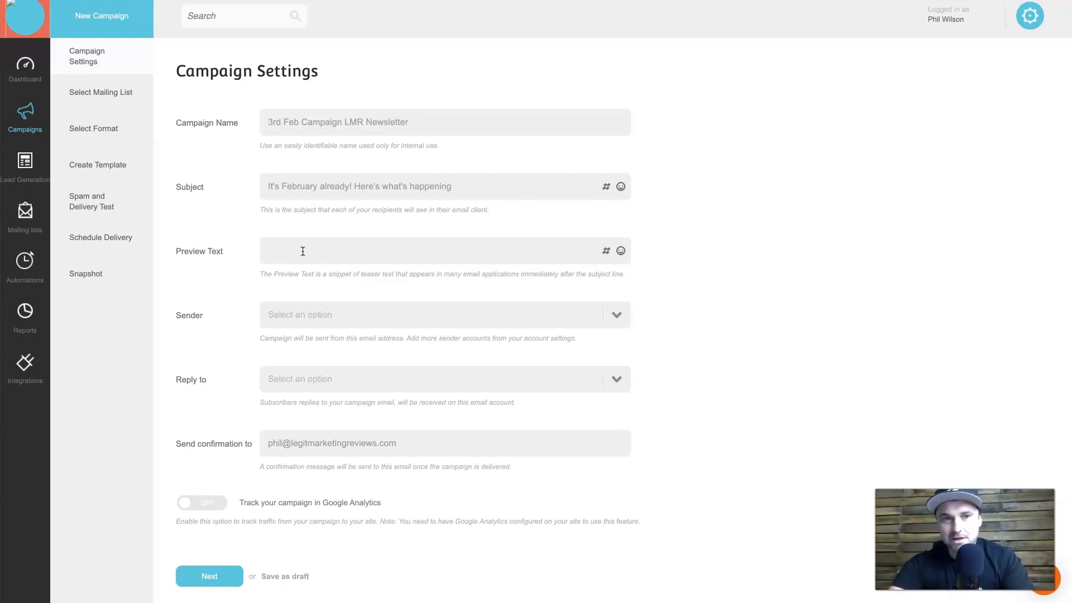
left_click(316, 247)
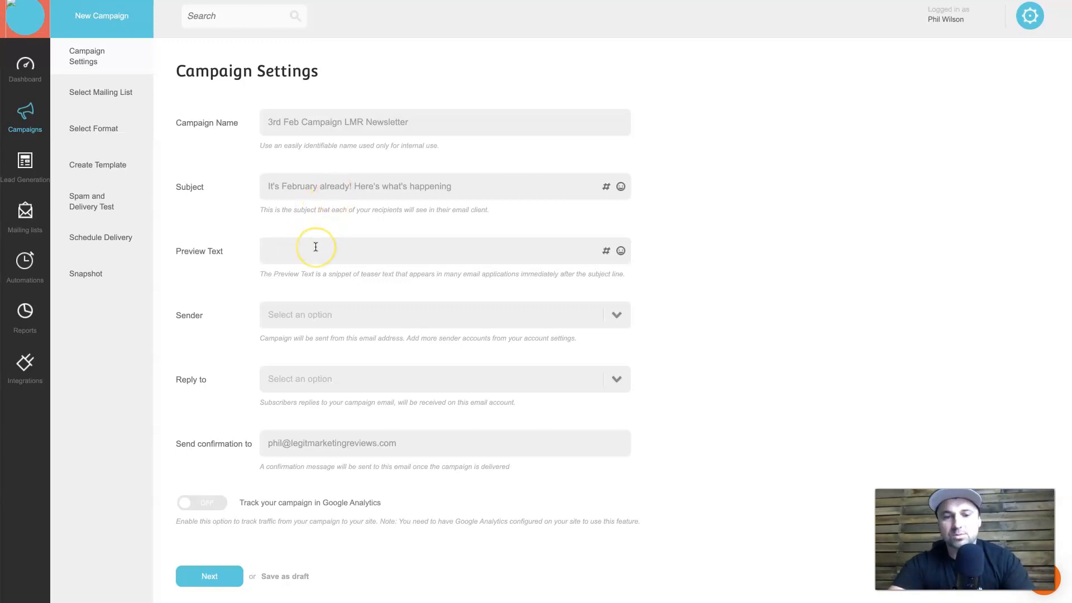
type("Hey what a crazy ey")
type("ar it's been already, who")
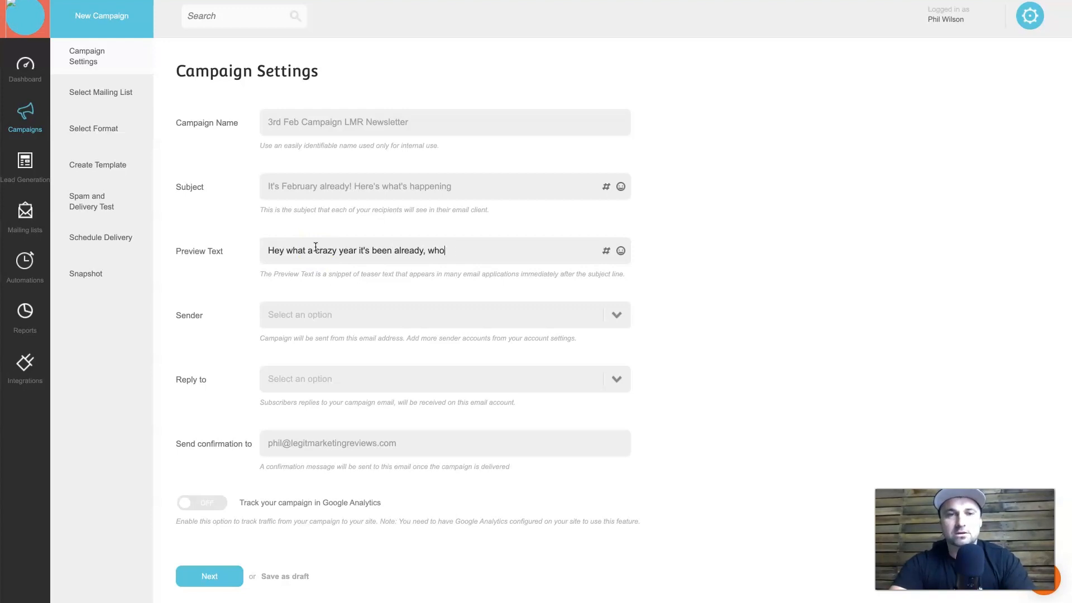
type(" whould have thought ....")
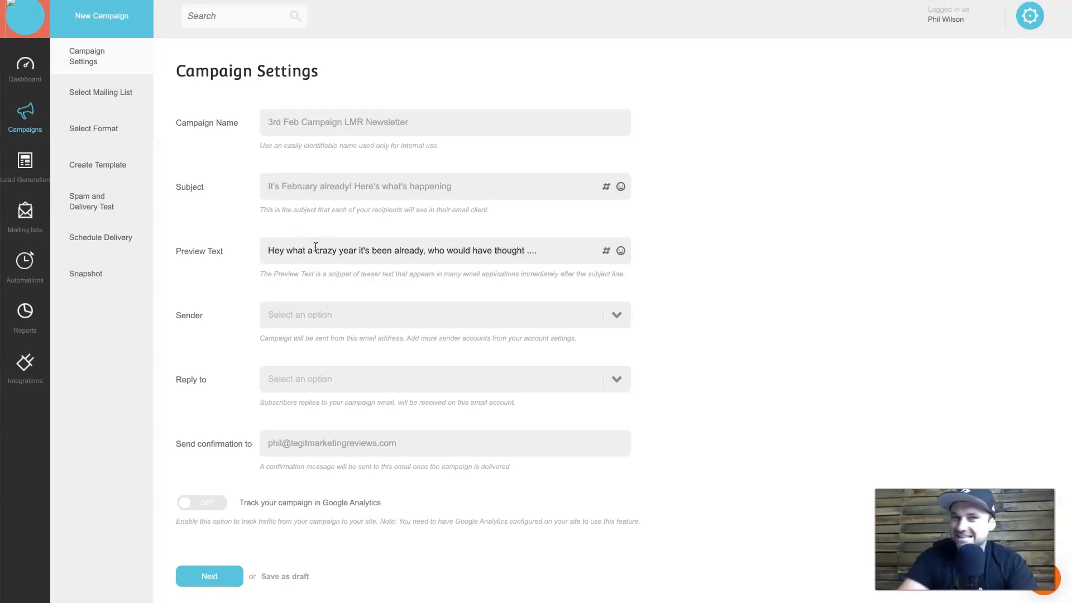
left_click(306, 260)
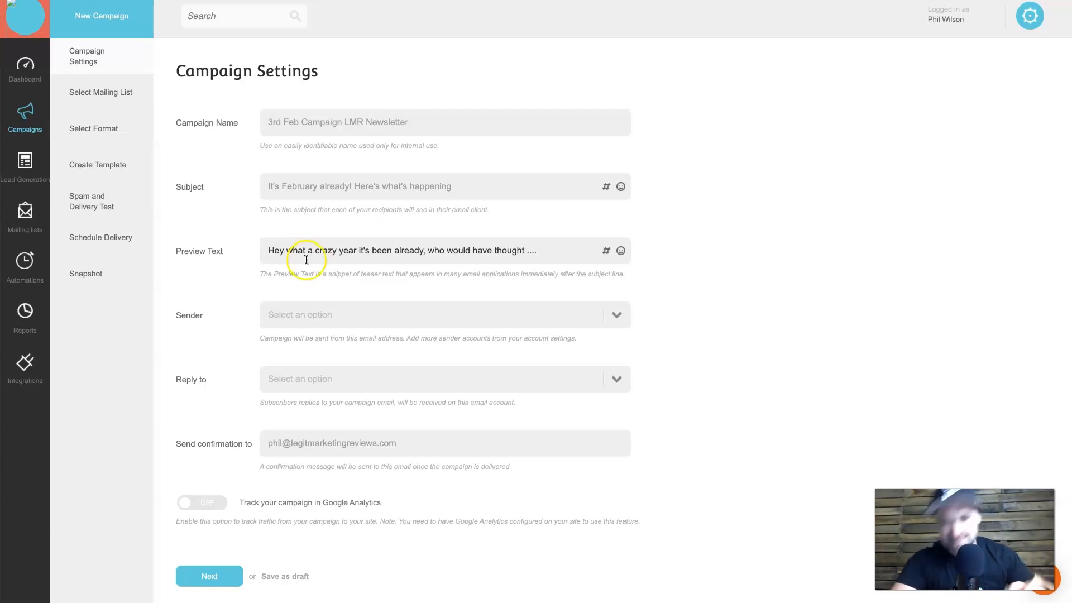
Set both the sender and reply-to to the account's e-mail address.
left_click(299, 311)
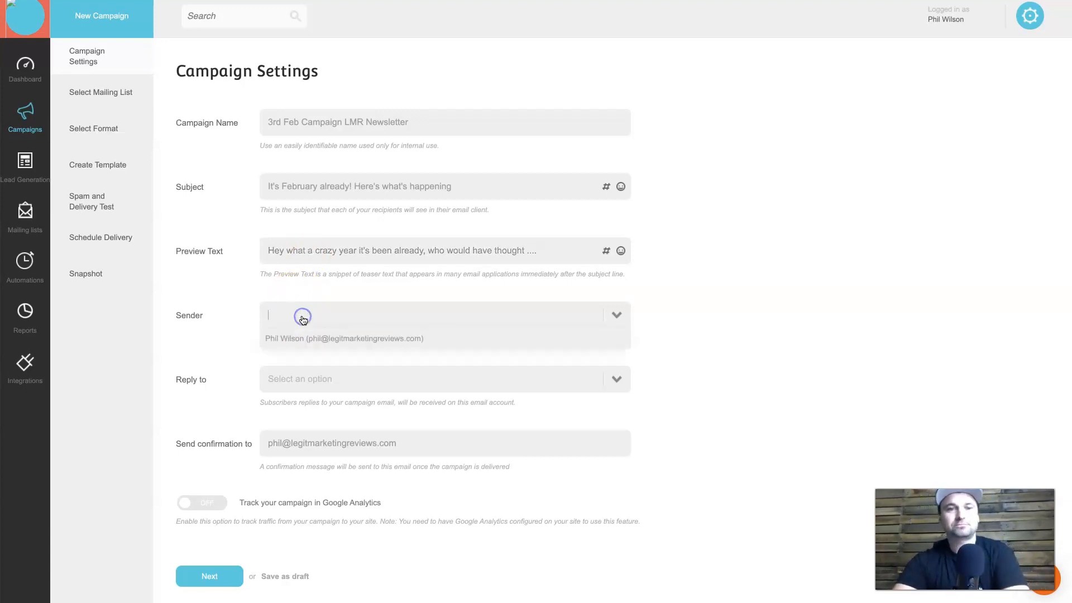
left_click(365, 340)
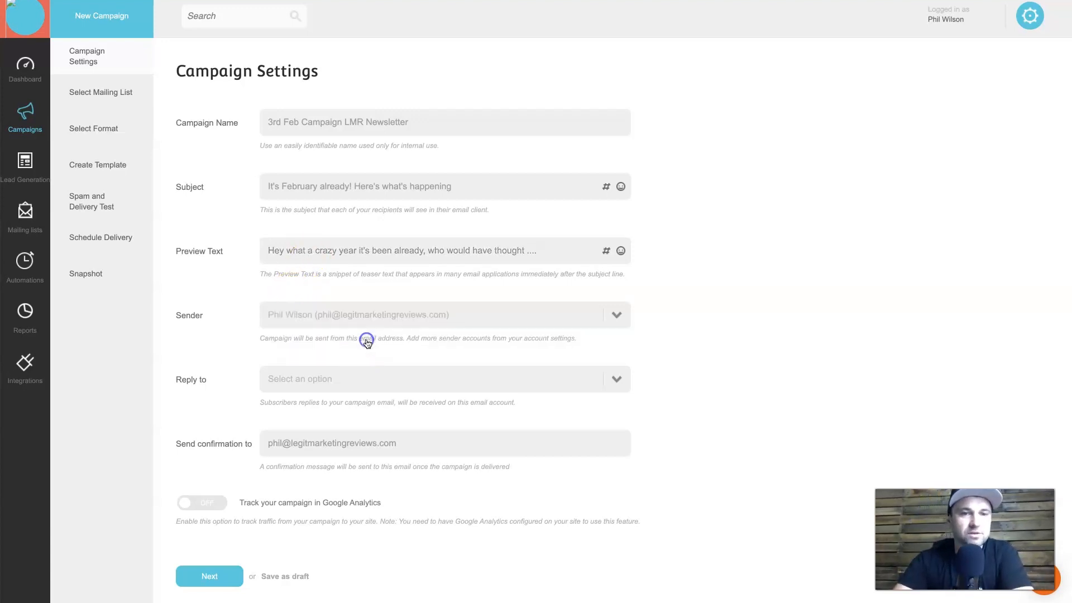
left_click(384, 391)
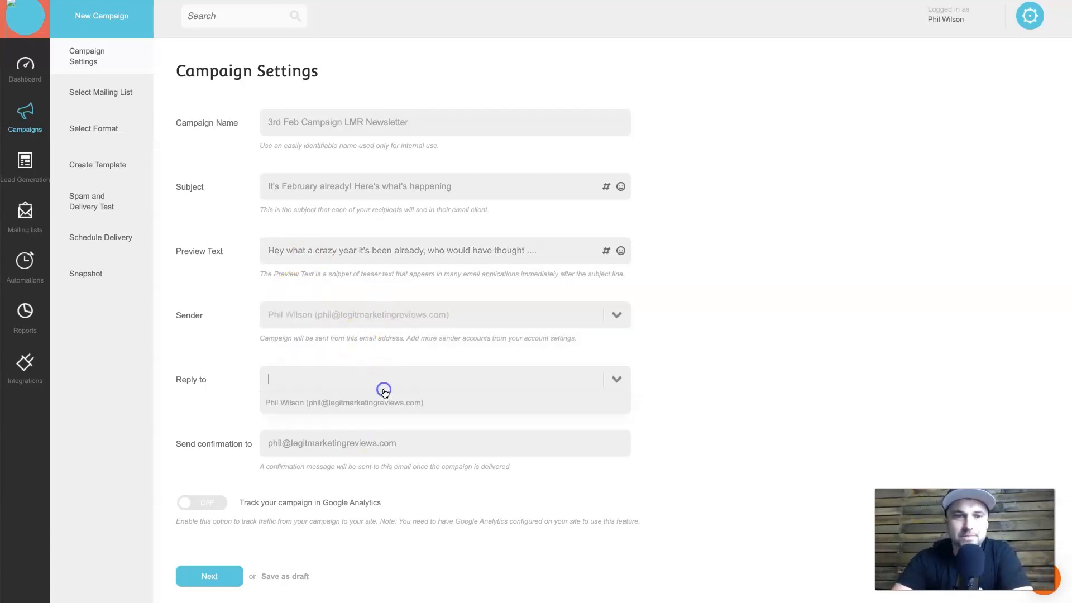
left_click(290, 403)
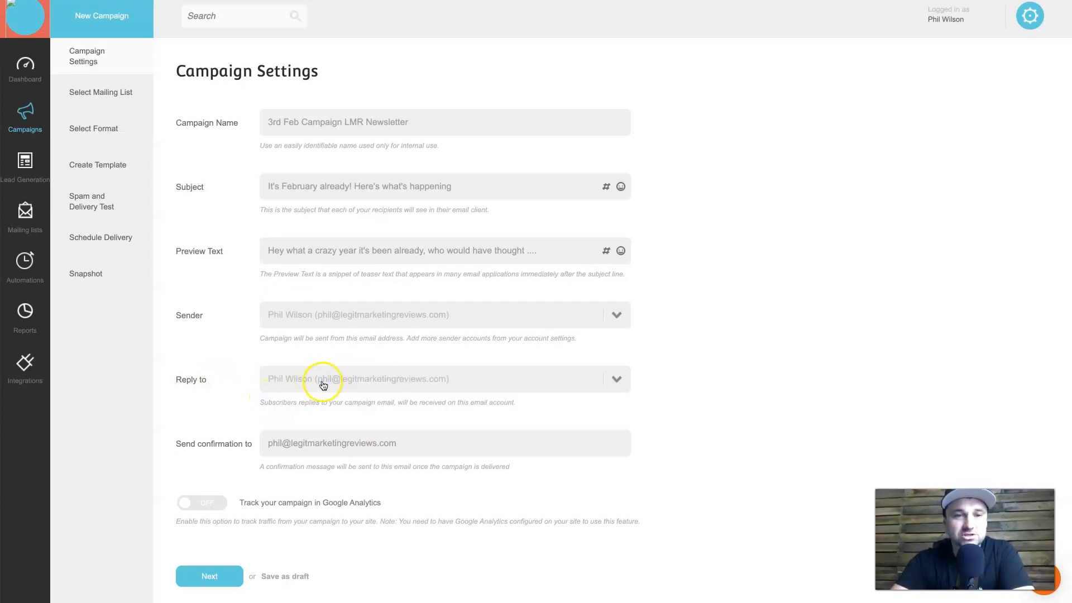
Turn on Google Analytics tracking and continue to mailing list selection.
scroll(291, 437, "down", 1)
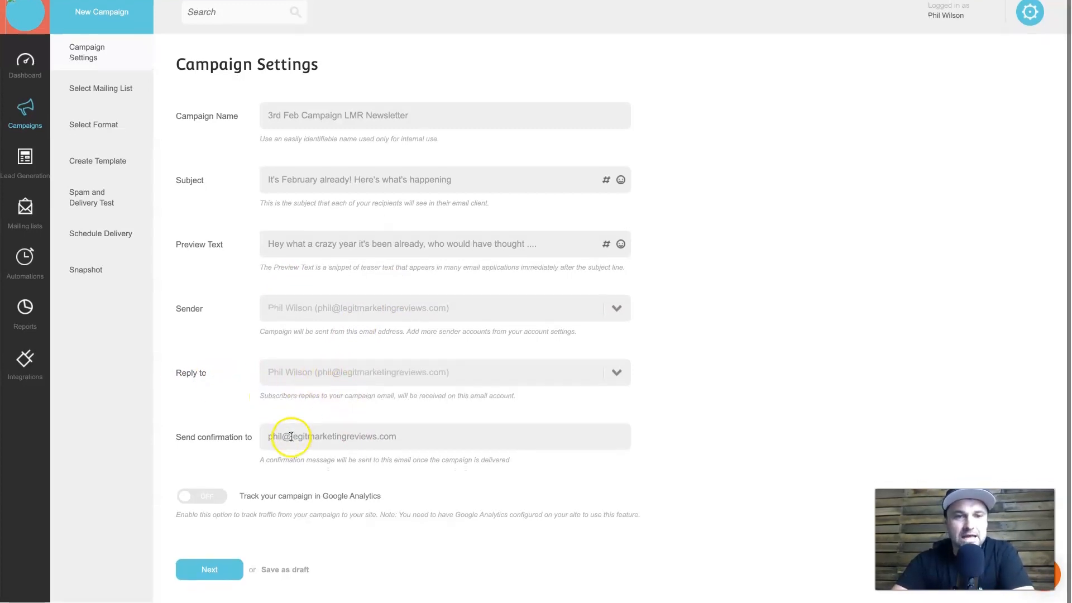
left_click(203, 502)
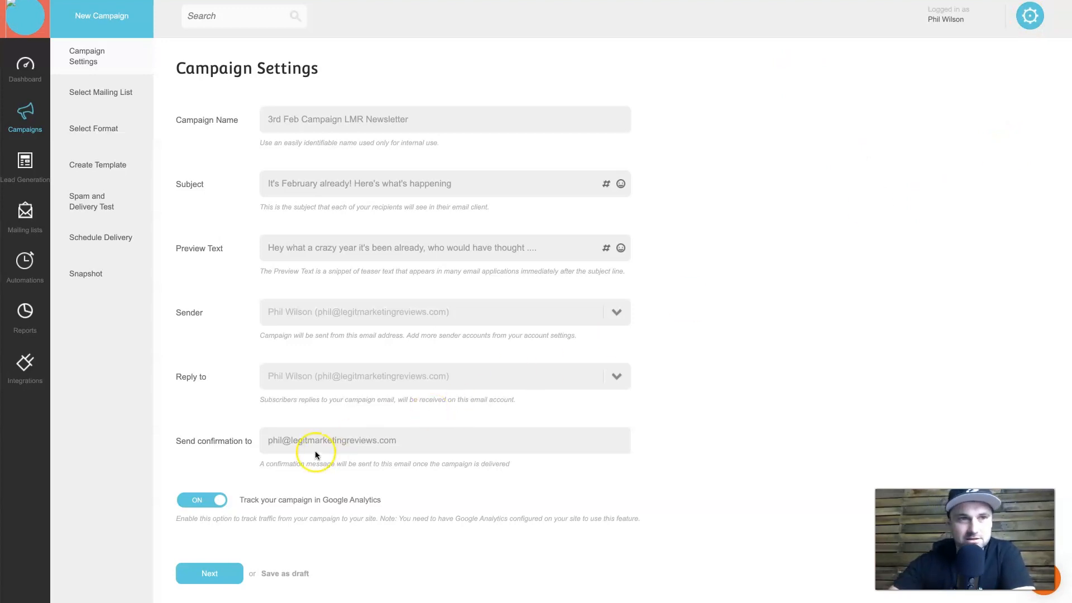
left_click(197, 244)
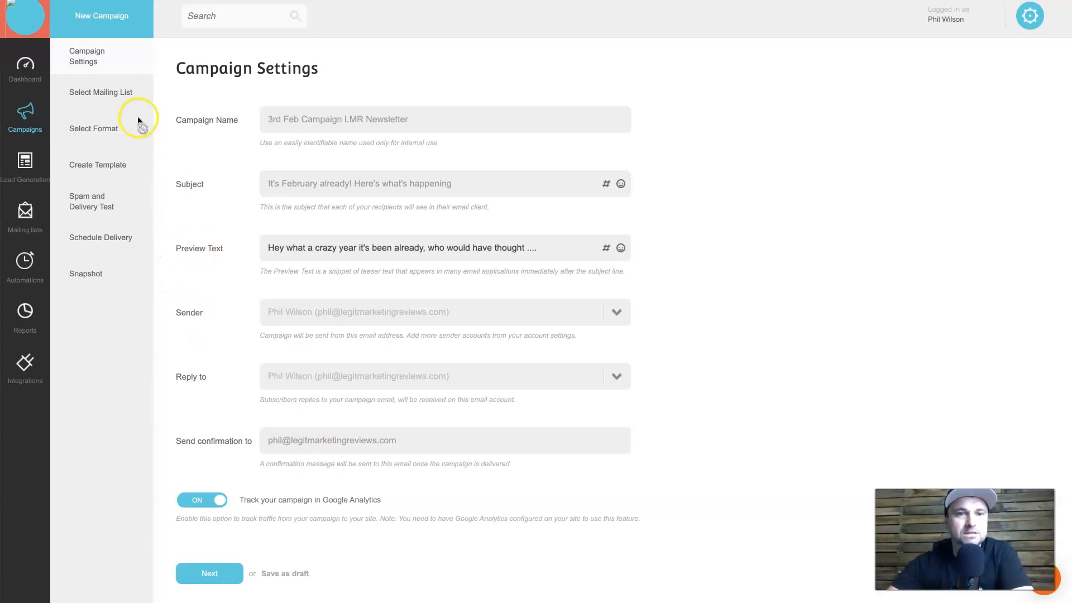
left_click(215, 572)
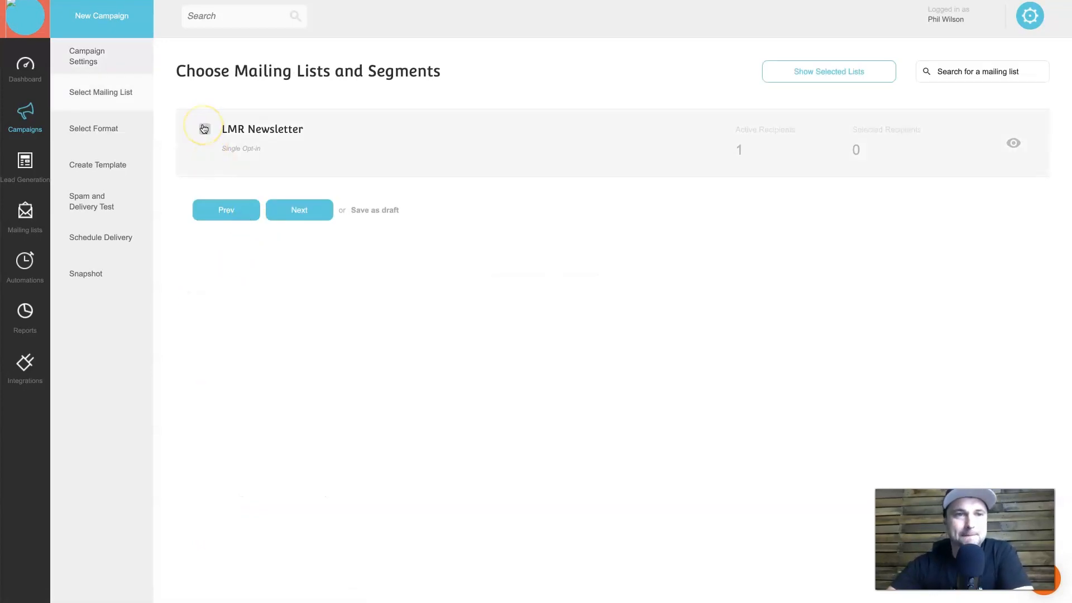
Select the LMR Newsletter list as recipients, keep HTML format, and enter the design editor.
left_click(205, 131)
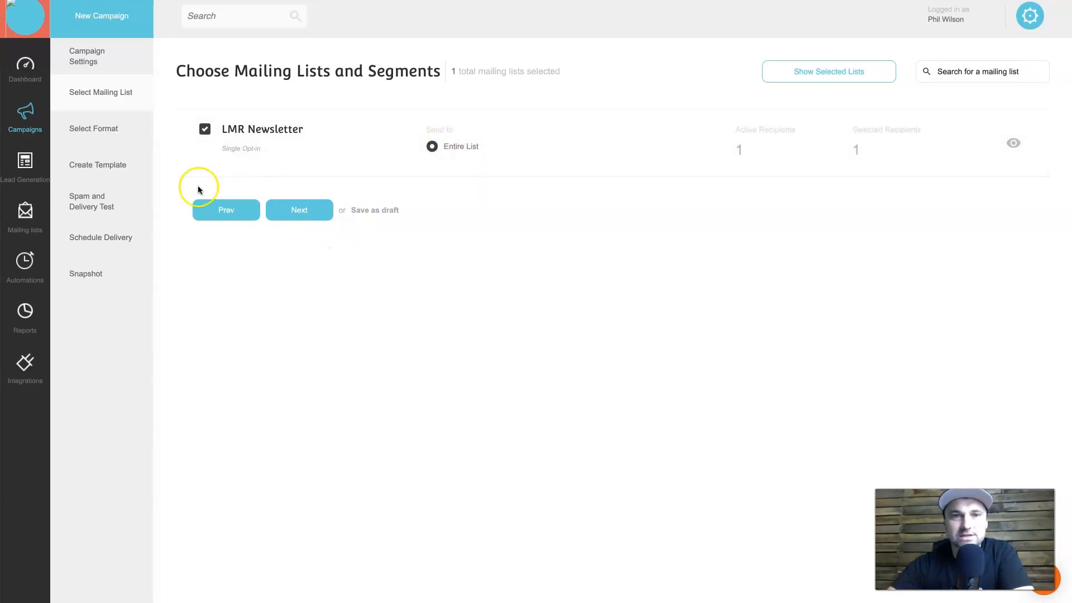
left_click(296, 212)
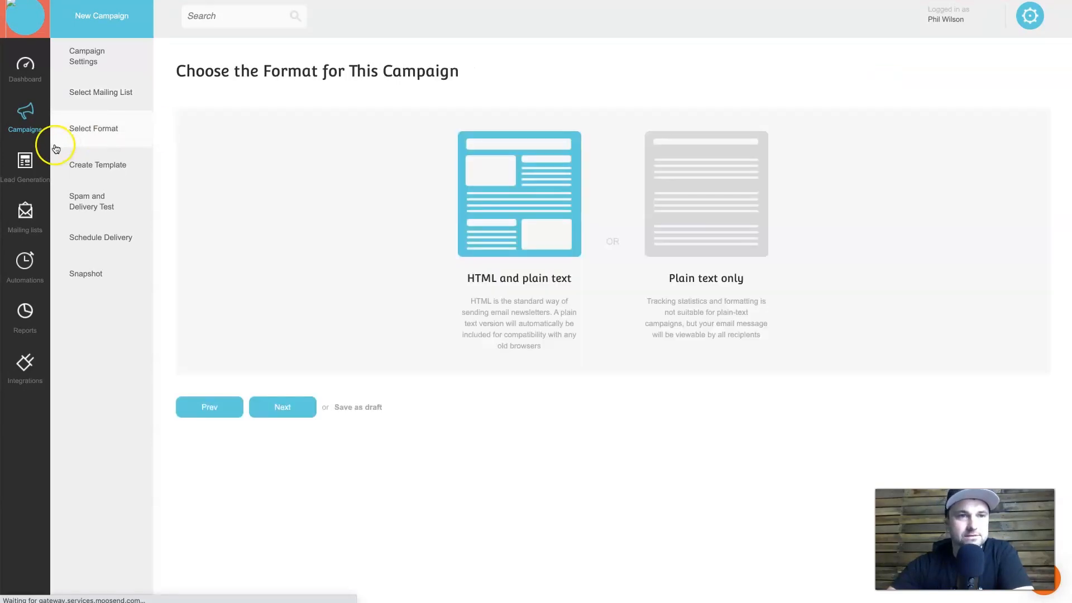
left_click(274, 415)
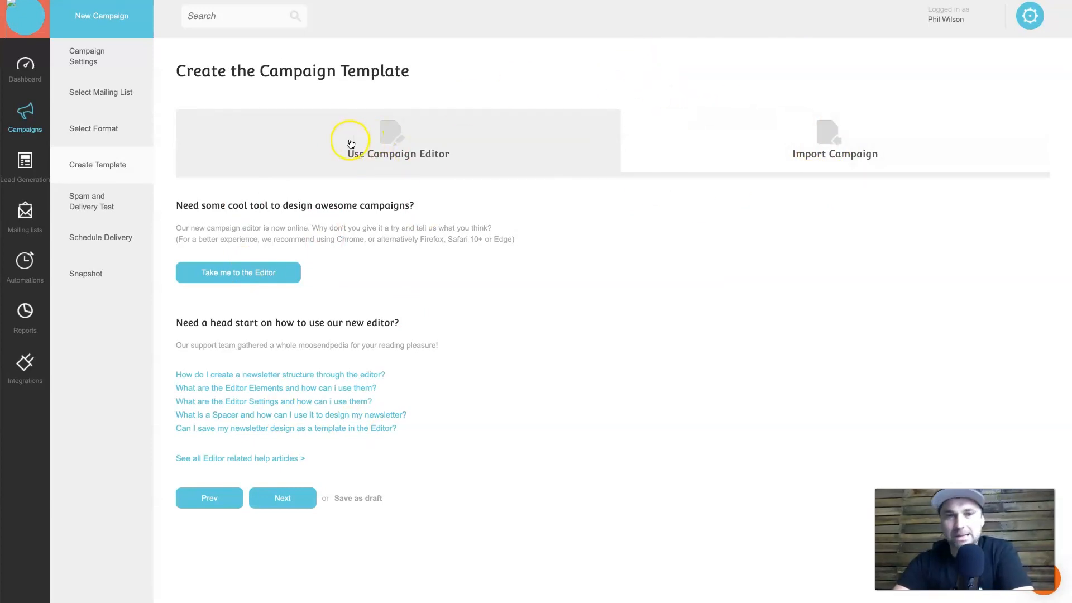
left_click(225, 270)
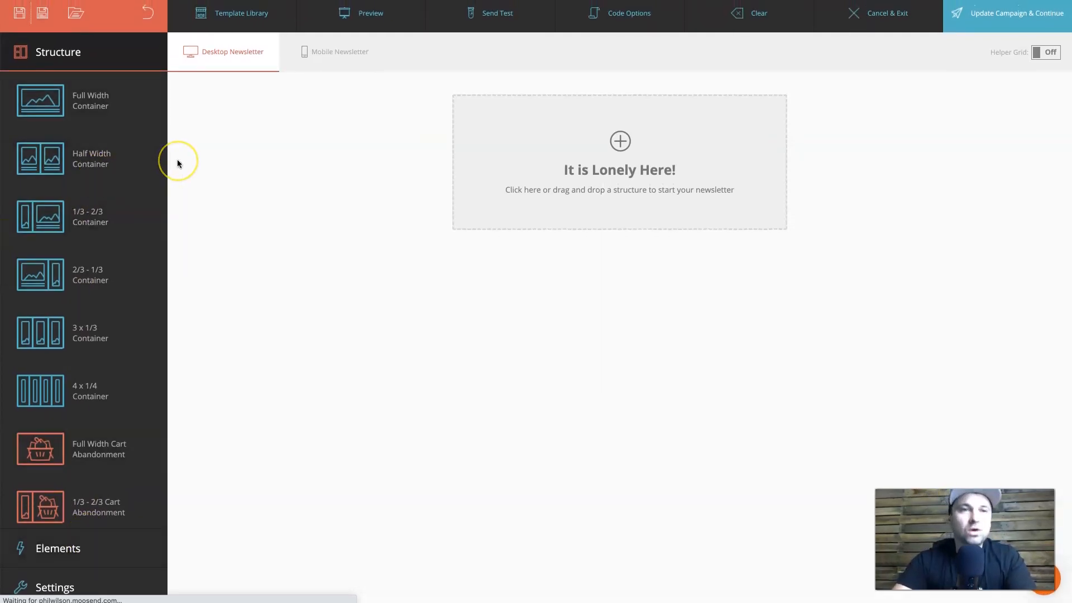
Load the 'test public' template from the Template Library onto the newsletter canvas.
left_click(245, 13)
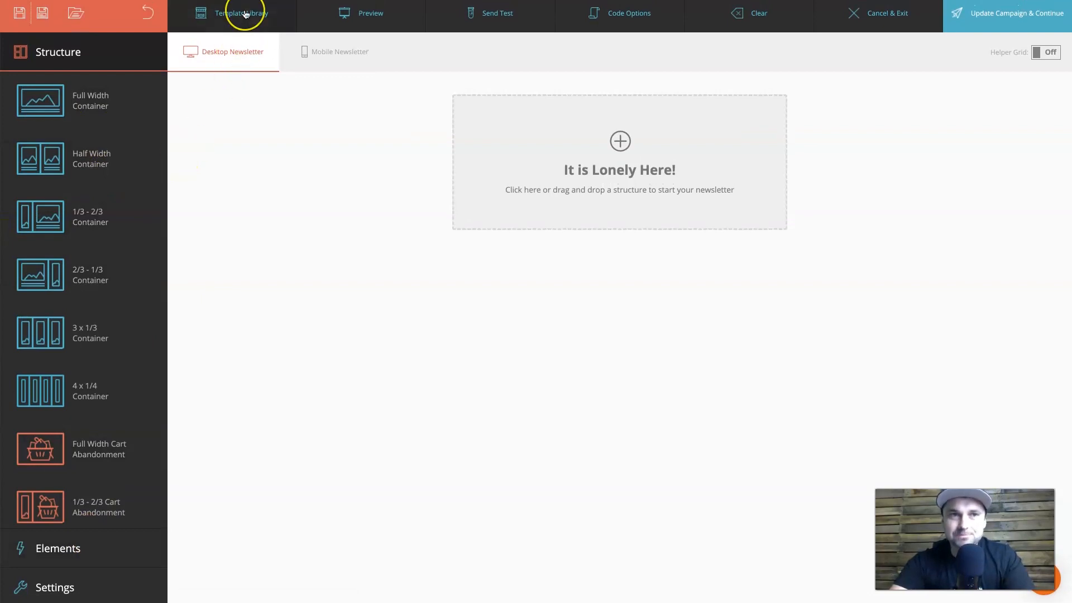
left_click(272, 13)
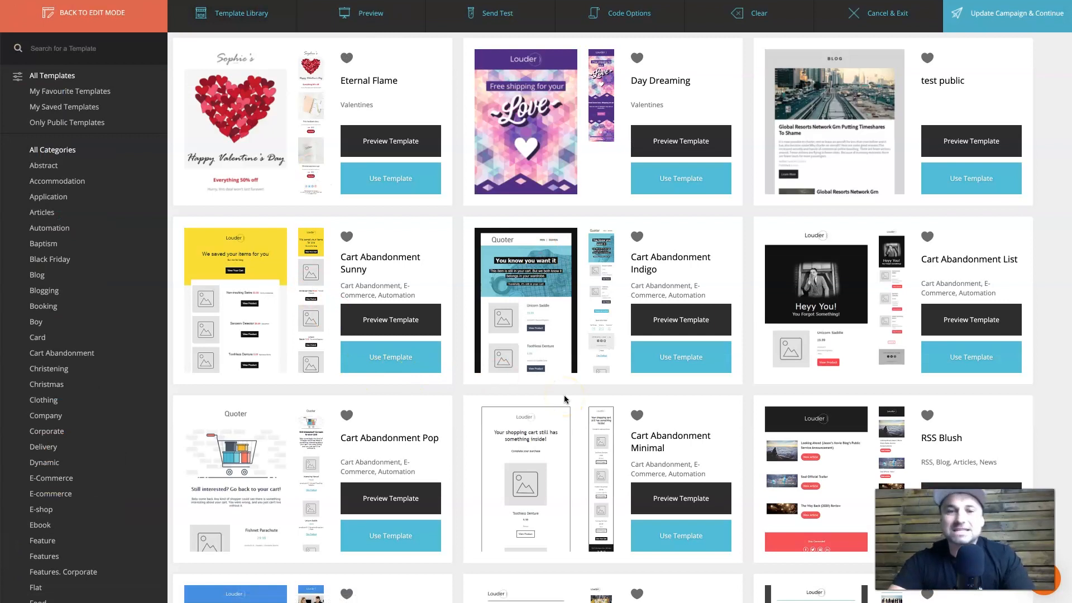
scroll(564, 399, "down", 1)
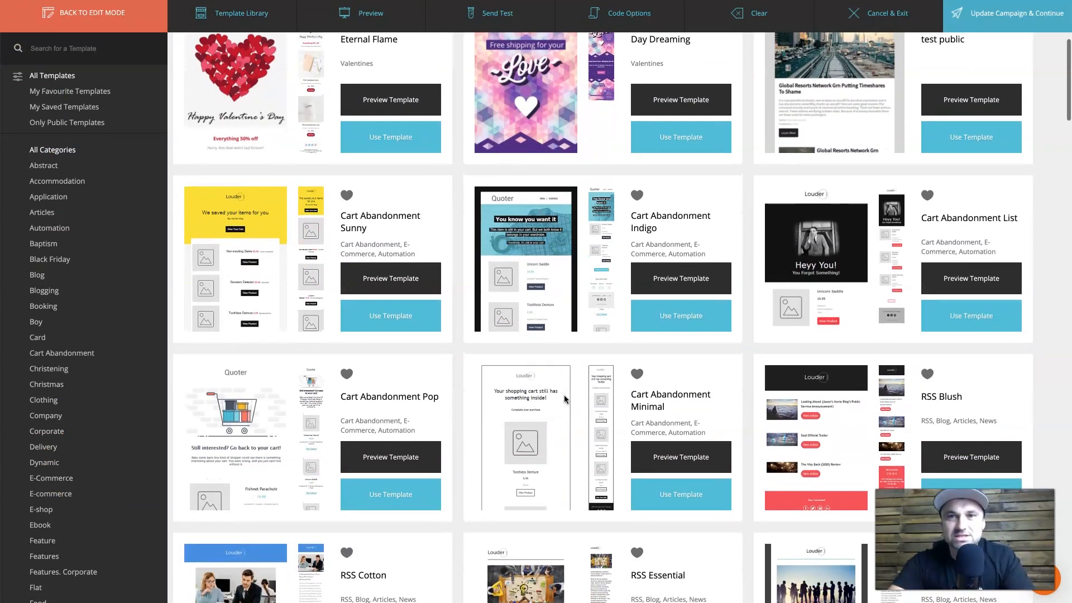
scroll(565, 400, "up", 1)
left_click(949, 182)
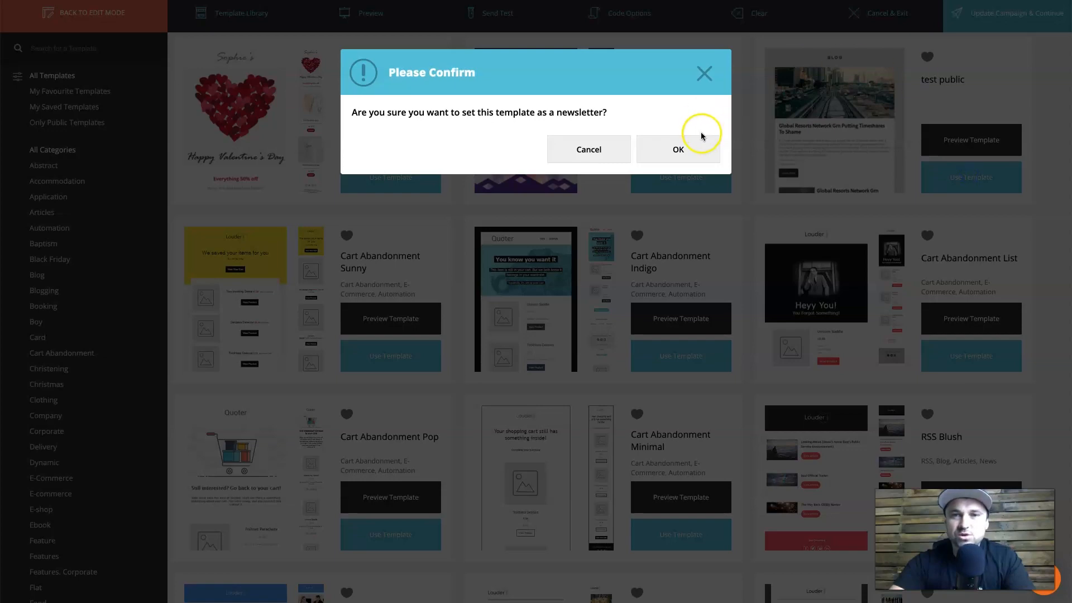
left_click(681, 146)
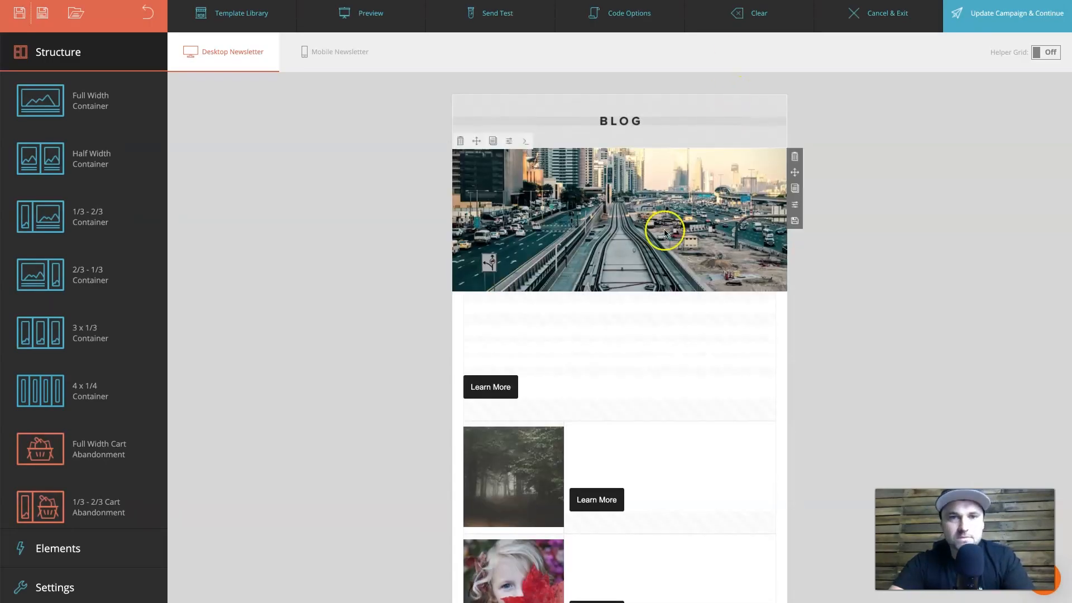
Browse the template's Global Resorts sections and drag the second article's heading up toward the first.
scroll(497, 275, "down", 5)
scroll(672, 172, "up", 5)
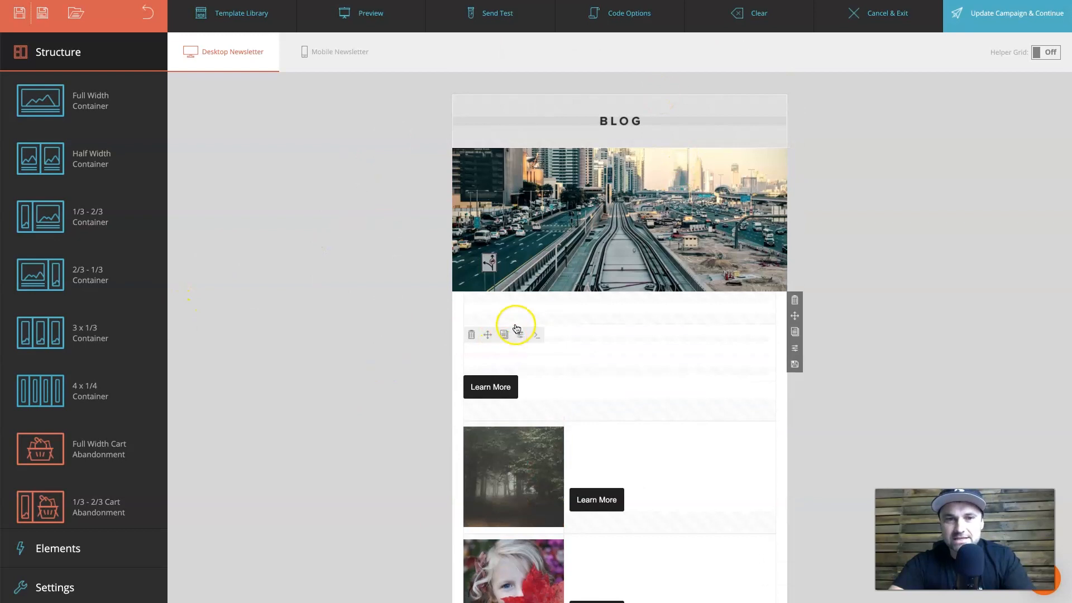
scroll(801, 391, "down", 10)
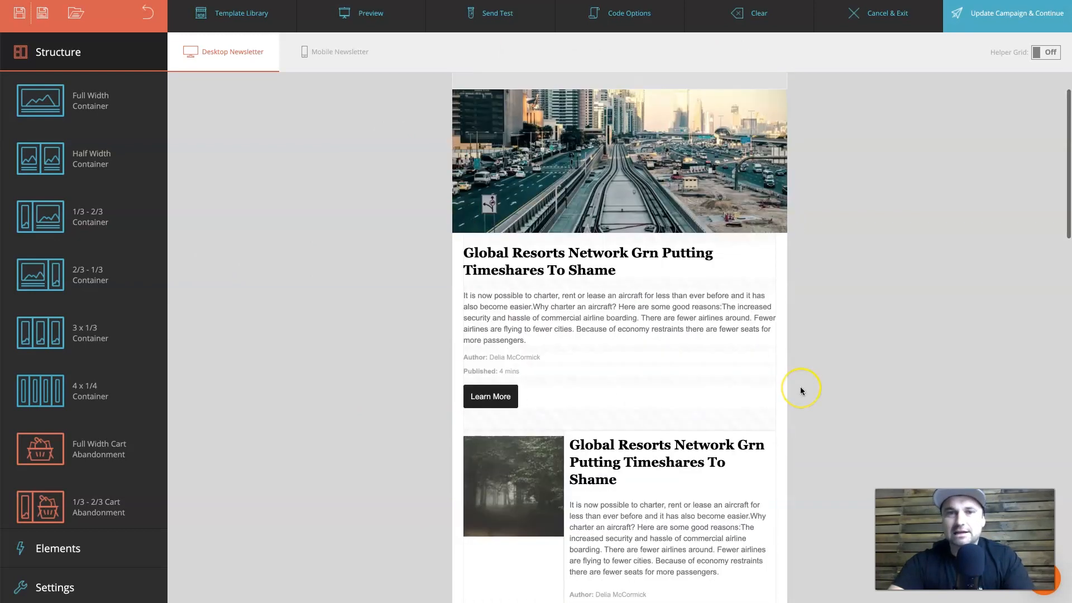
scroll(801, 391, "down", 15)
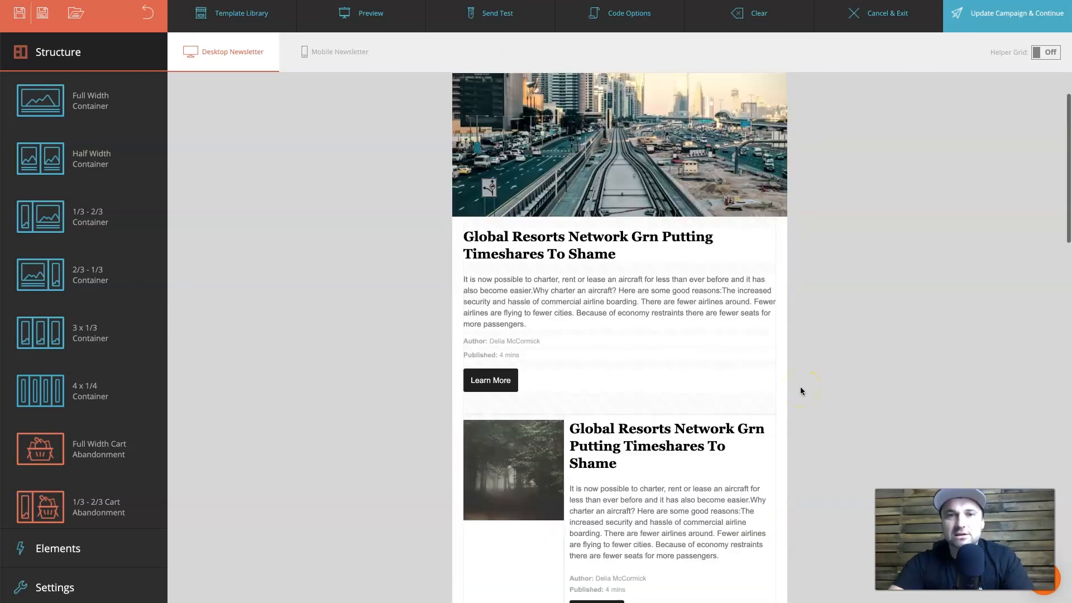
scroll(800, 391, "up", 20)
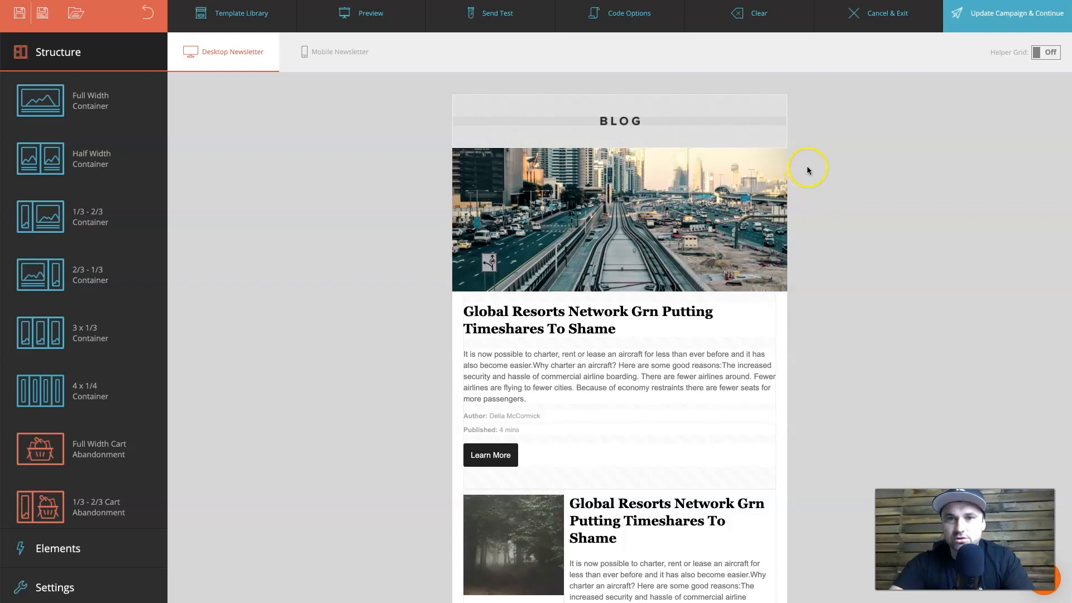
scroll(735, 283, "down", 5)
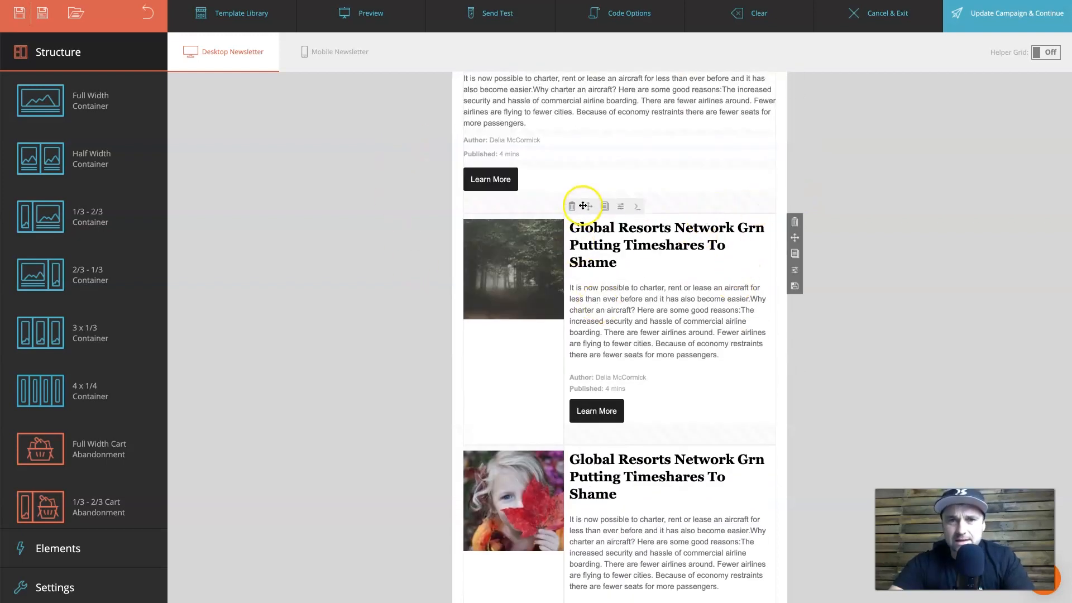
mouse_move(628, 262)
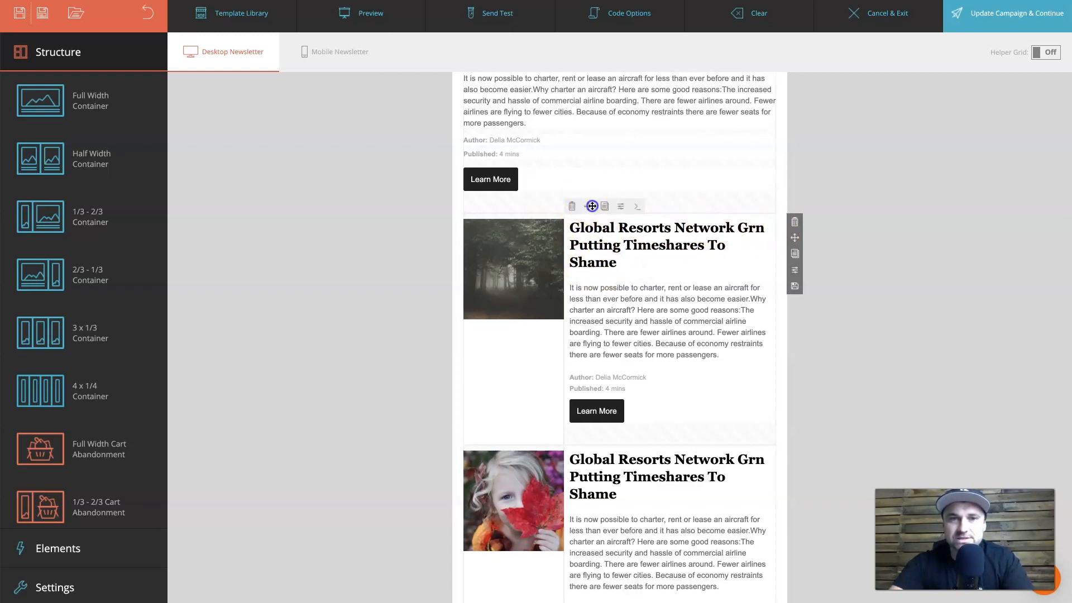
left_click_drag(591, 206, 604, 255)
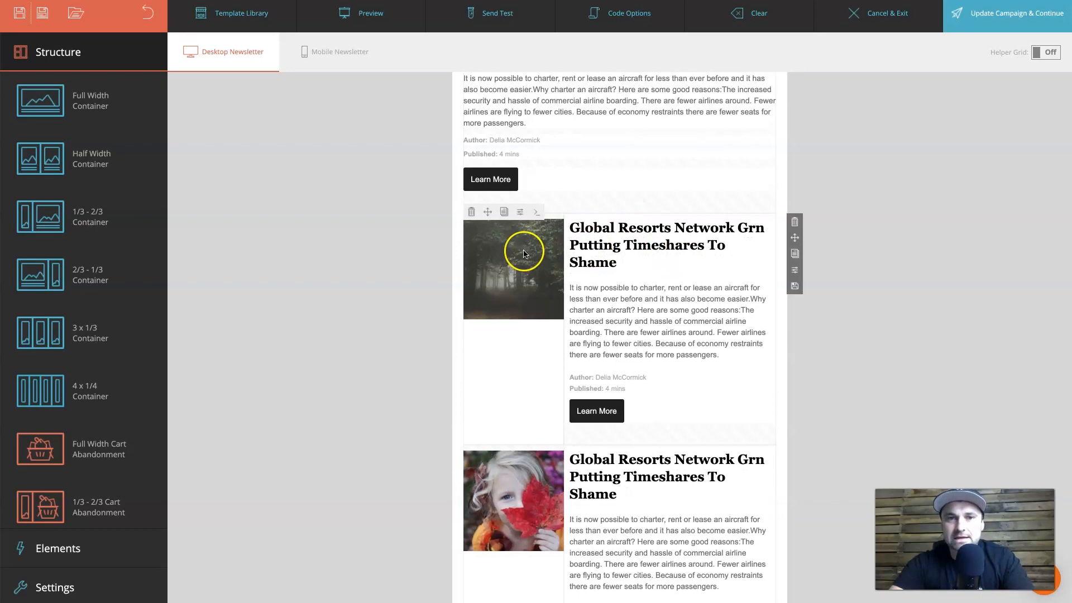
Delete the forest photo and the empty-image, girl photo and city skyline article rows.
left_click(470, 213)
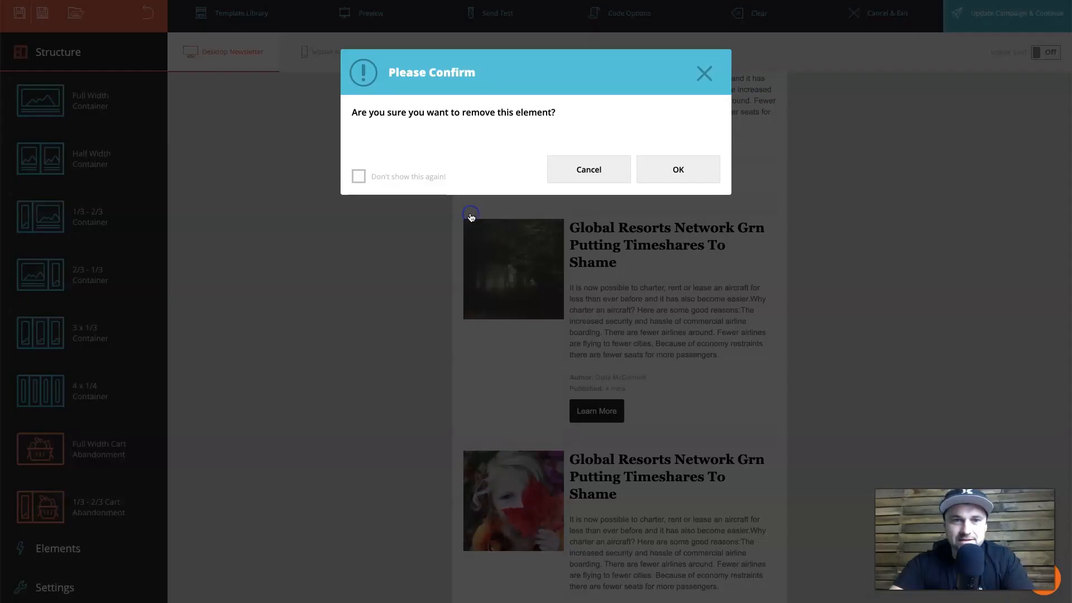
left_click(647, 170)
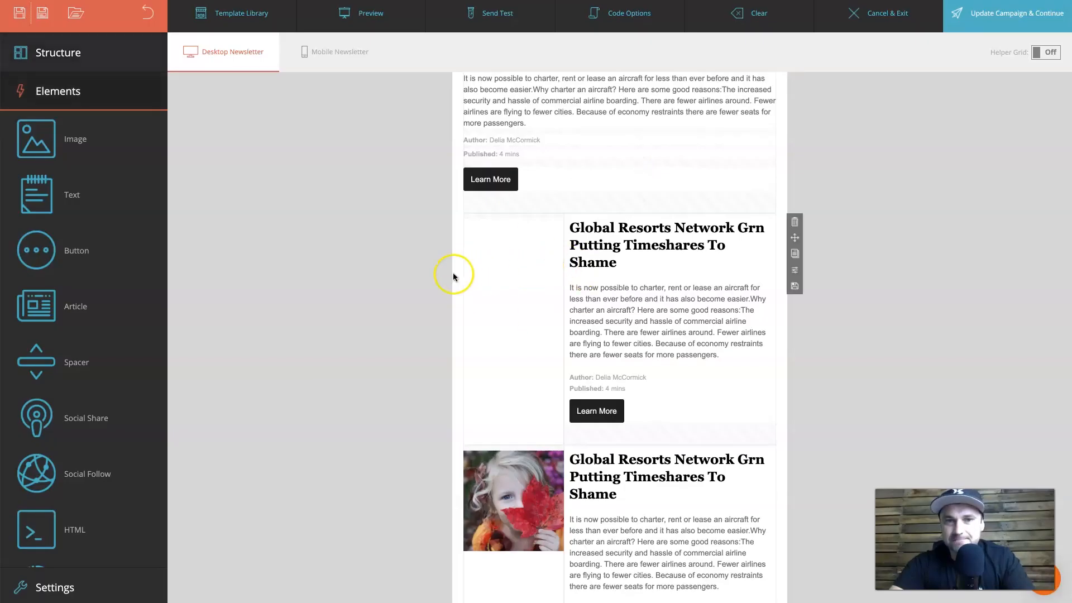
left_click(794, 223)
left_click(677, 170)
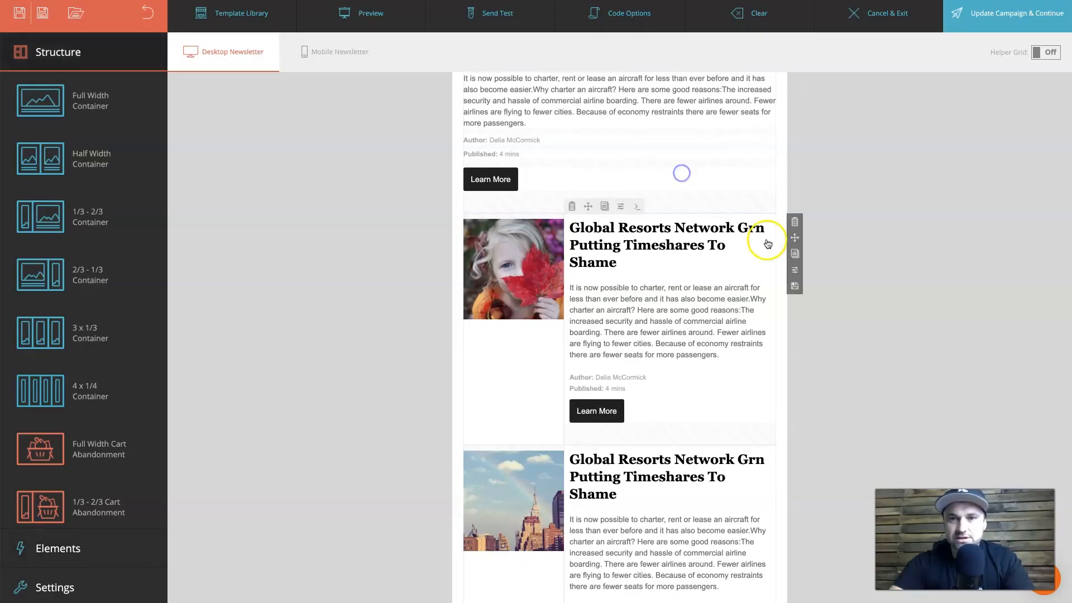
left_click(794, 224)
left_click(677, 169)
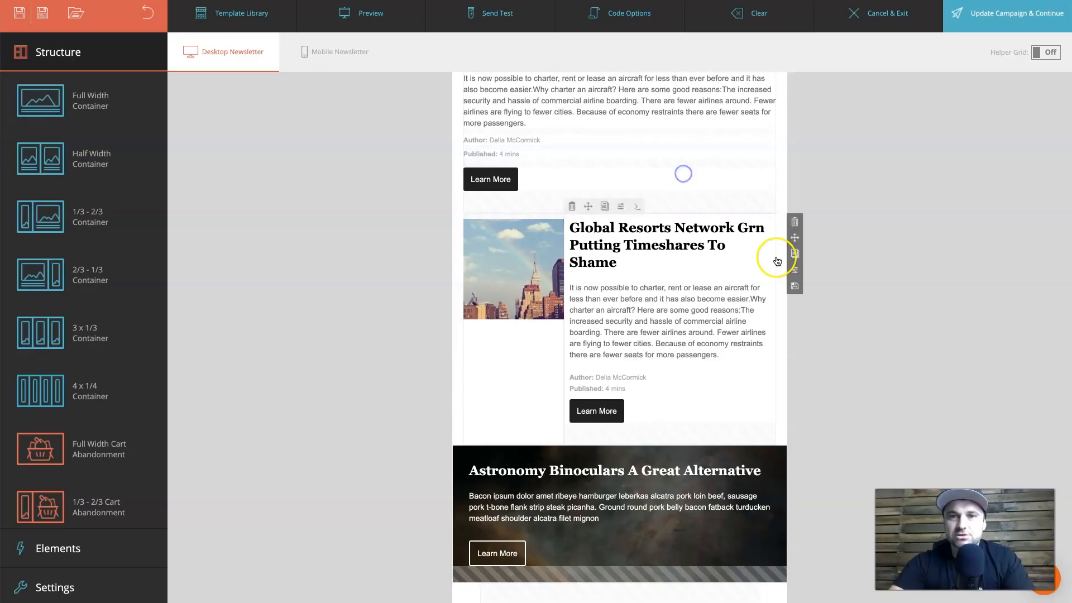
left_click(794, 223)
left_click(669, 172)
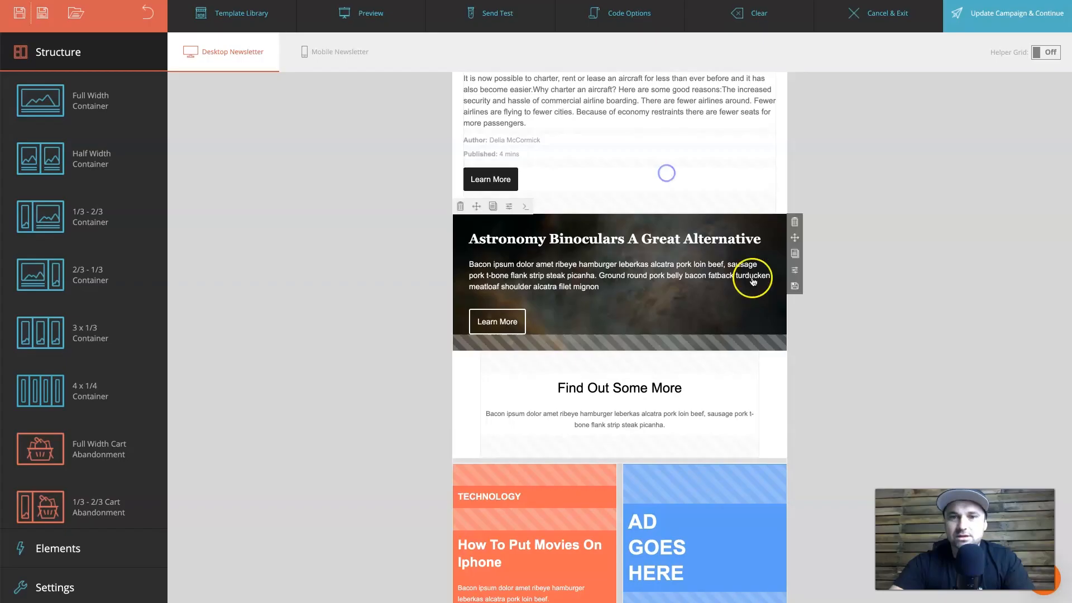
Delete the Astronomy Binoculars, Find Out Some More, both ad rows and the empty pre-footer row.
left_click(794, 224)
left_click(672, 168)
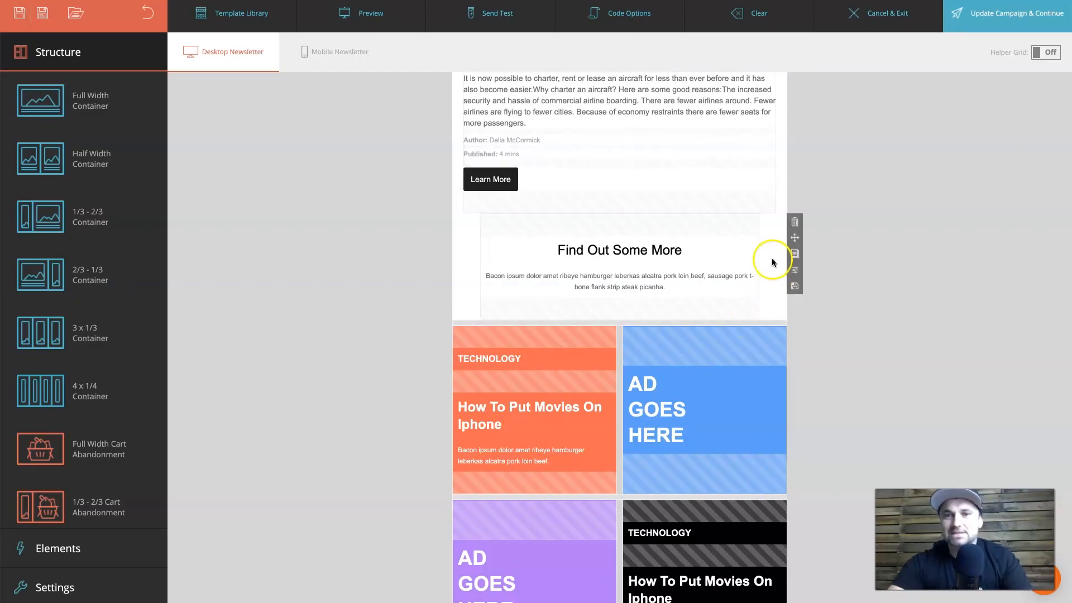
left_click(794, 223)
left_click(705, 171)
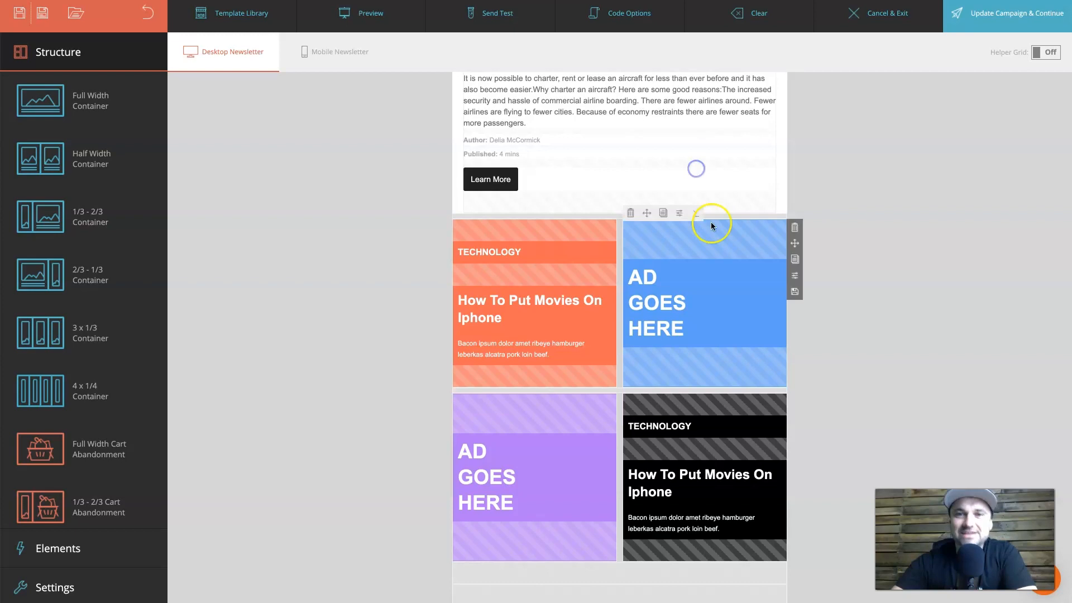
left_click(794, 228)
left_click(680, 168)
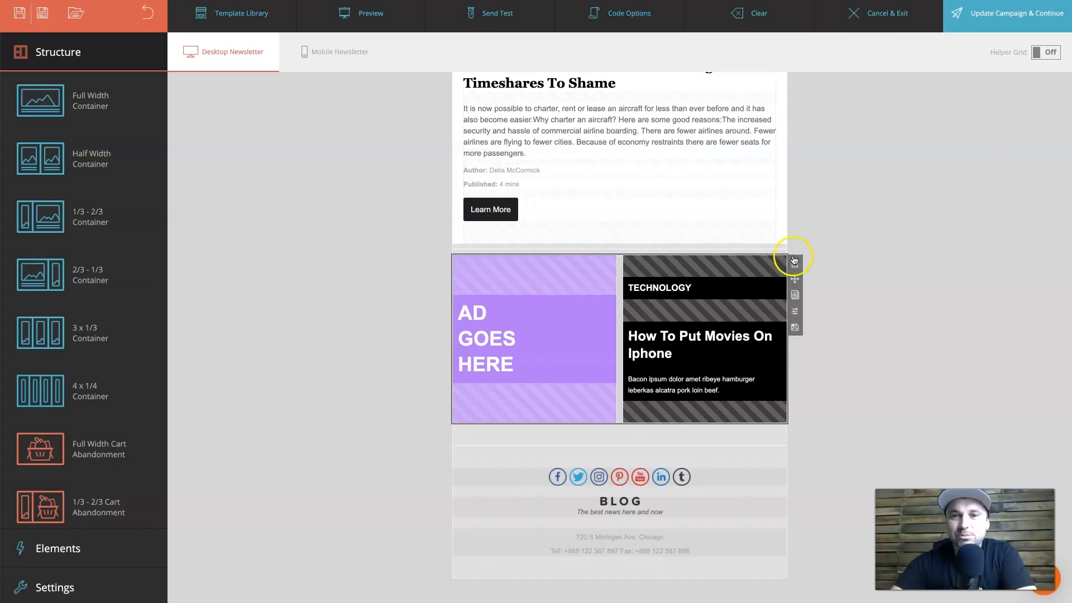
left_click(793, 261)
left_click(678, 172)
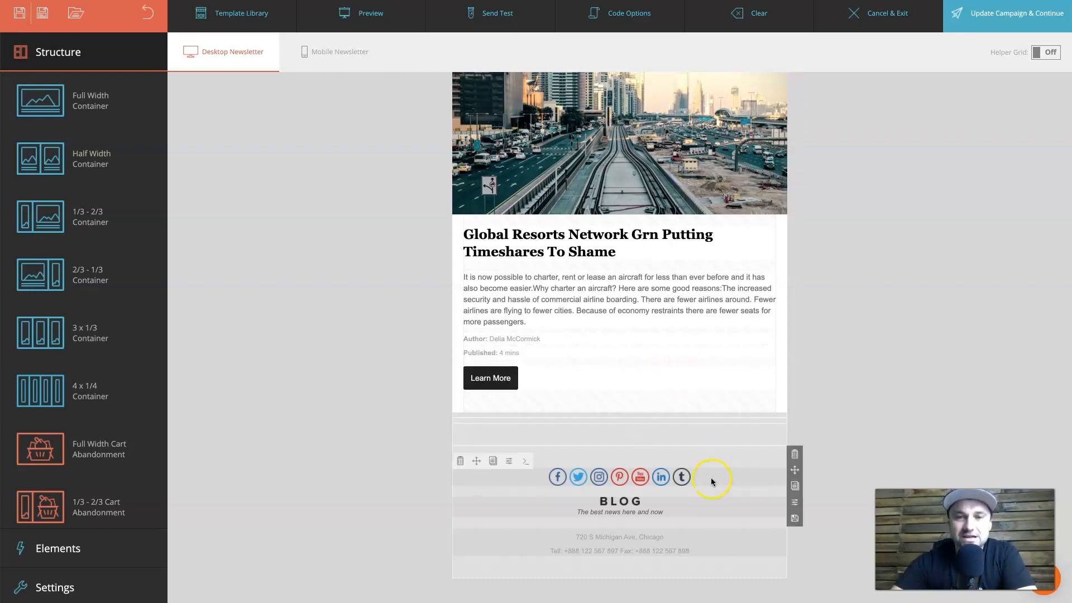
left_click(794, 431)
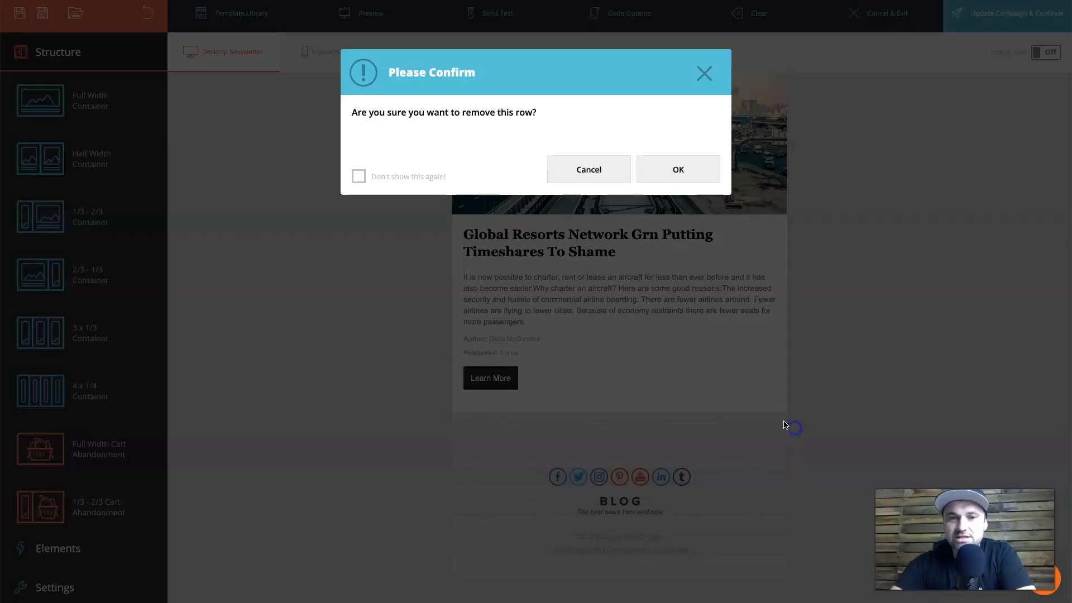
left_click(690, 188)
scroll(681, 378, "up", 2)
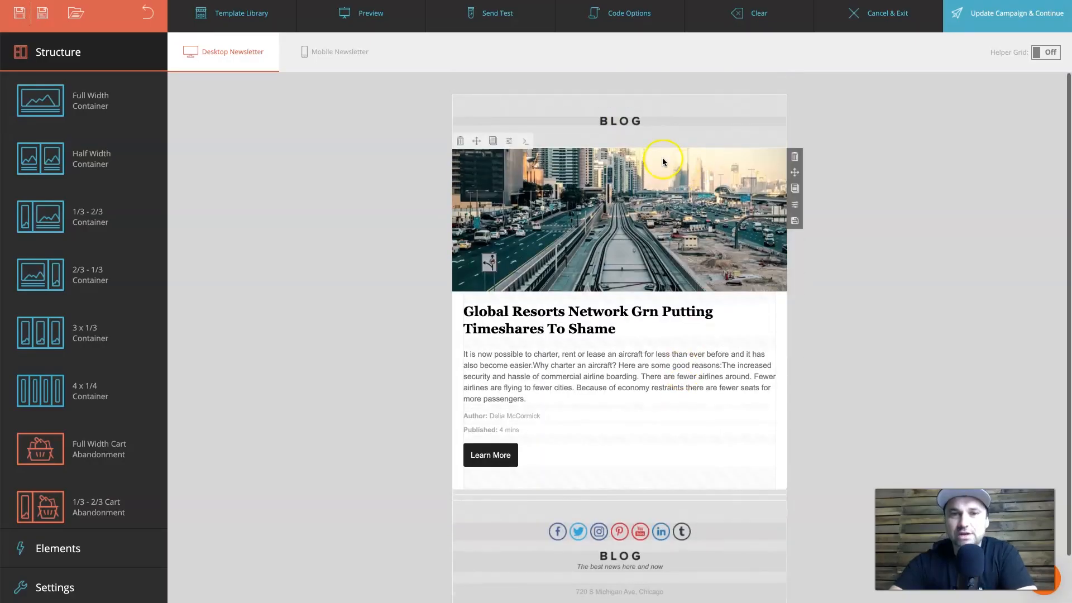
left_click(599, 535)
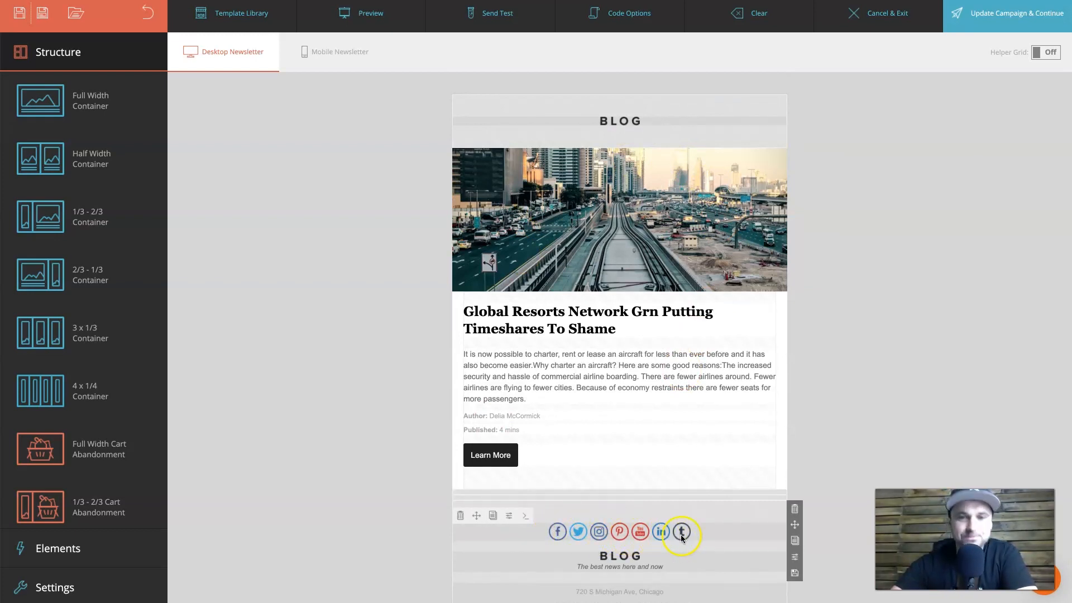
left_click(601, 316)
Select the Global Resorts headline and retype it as 'Man what a crazy month Jan was, are you looking forward to what comes next?'.
left_click(601, 316)
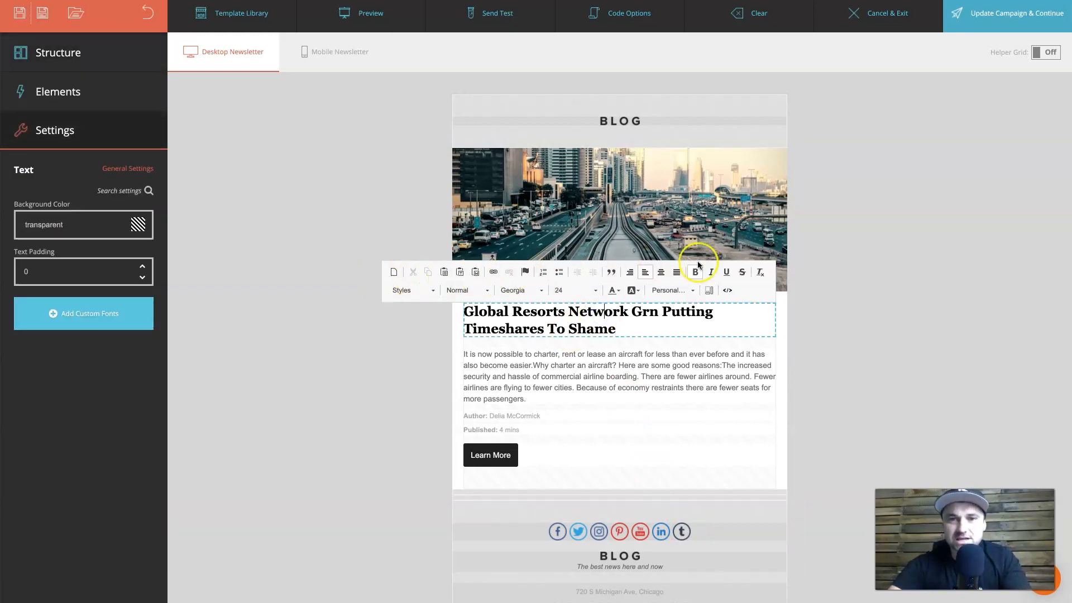
triple_click(649, 311)
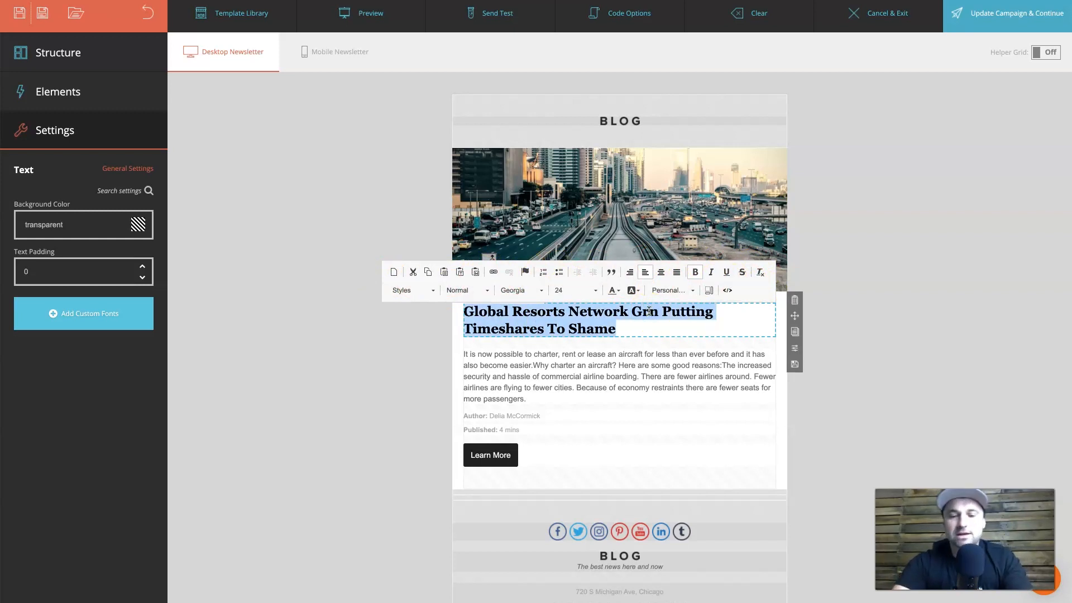
type("Ma")
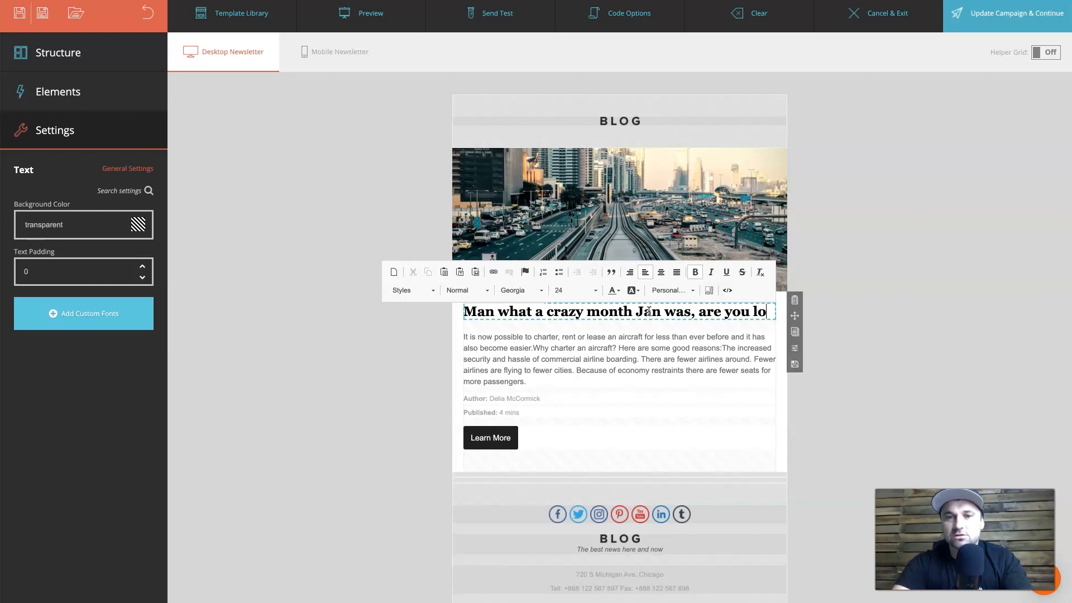
type("oking forward to what comes next?")
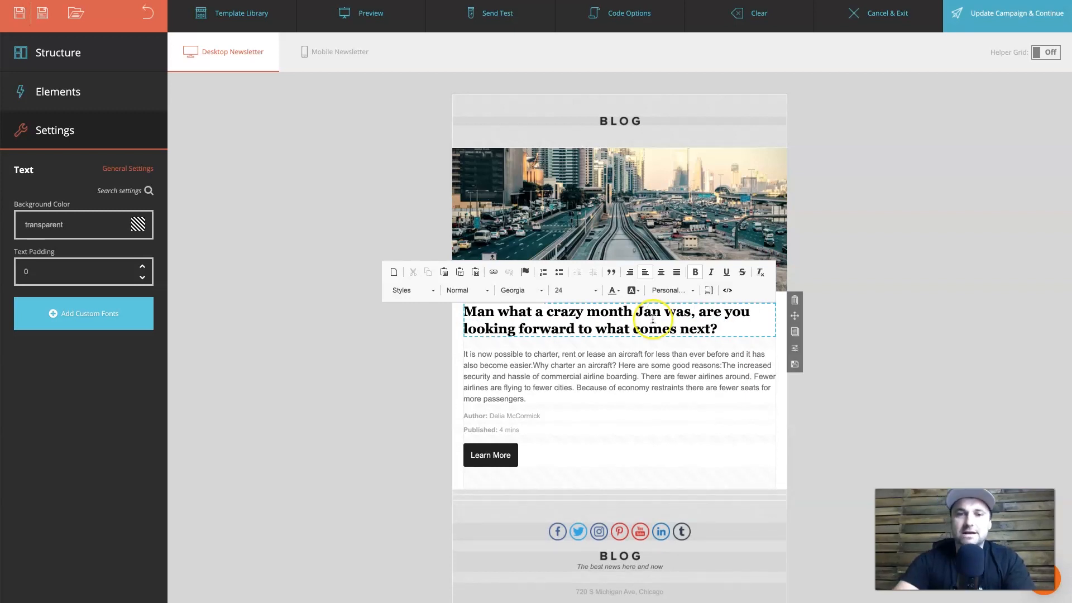
left_click(611, 366)
left_click(482, 457)
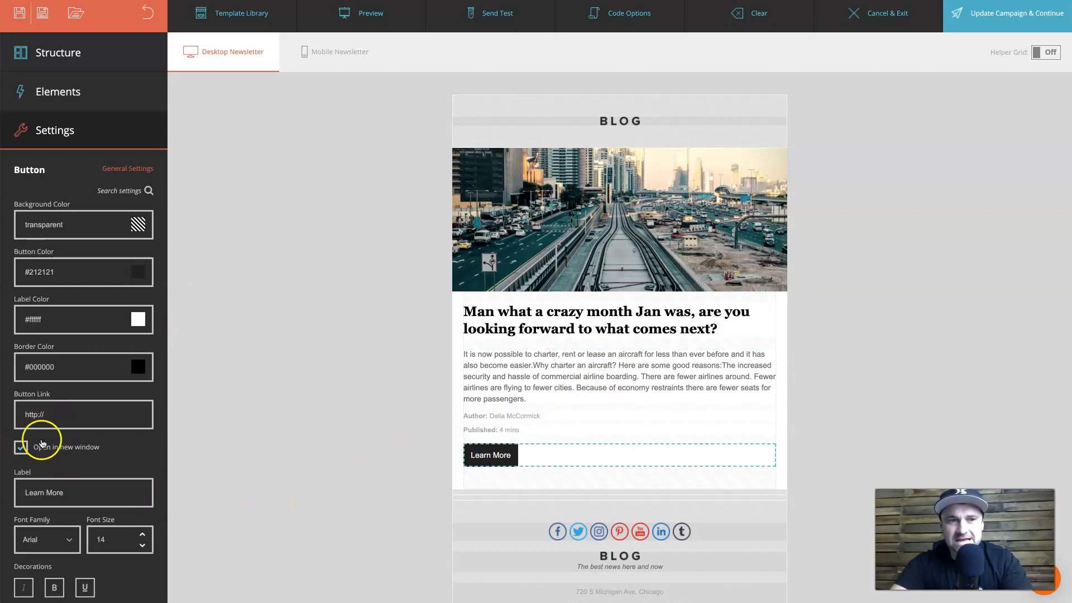
Try to link the word 'aircraft' in the article paragraph, then cancel without adding a URL.
left_click(586, 354)
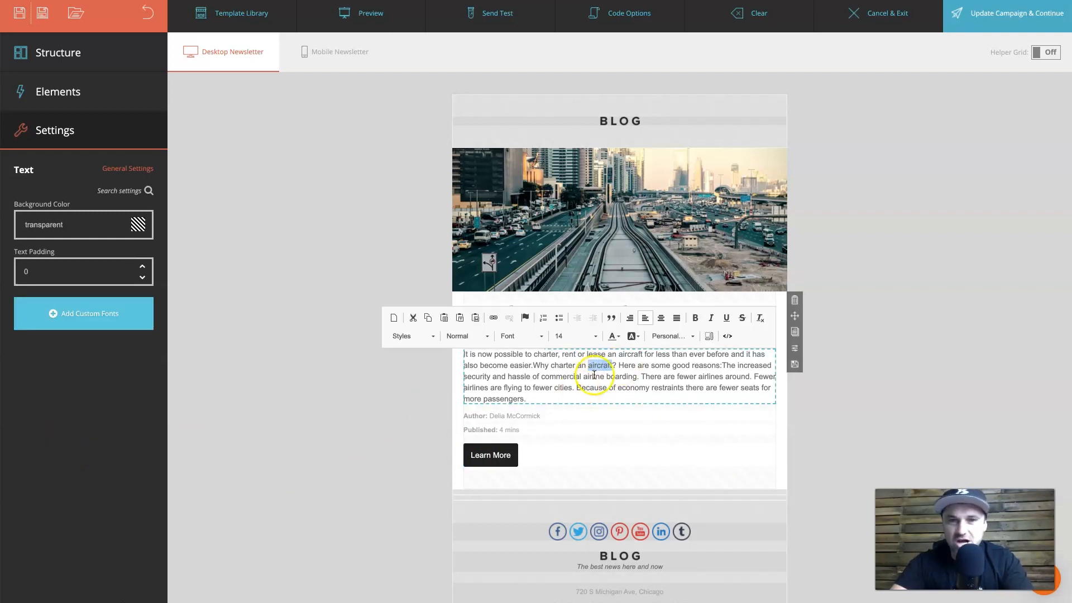
left_click(492, 318)
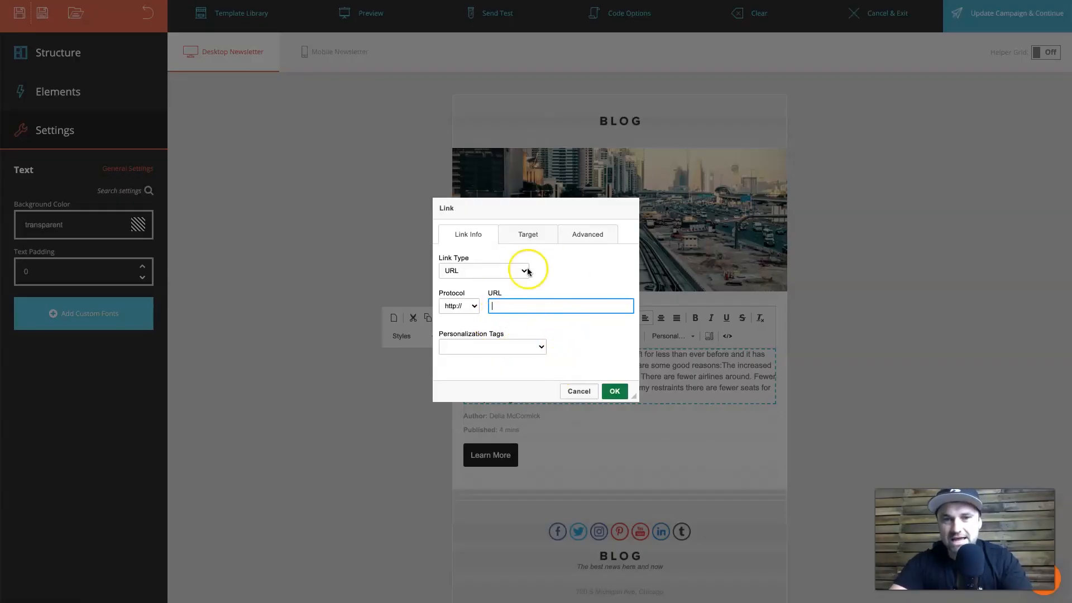
left_click(616, 391)
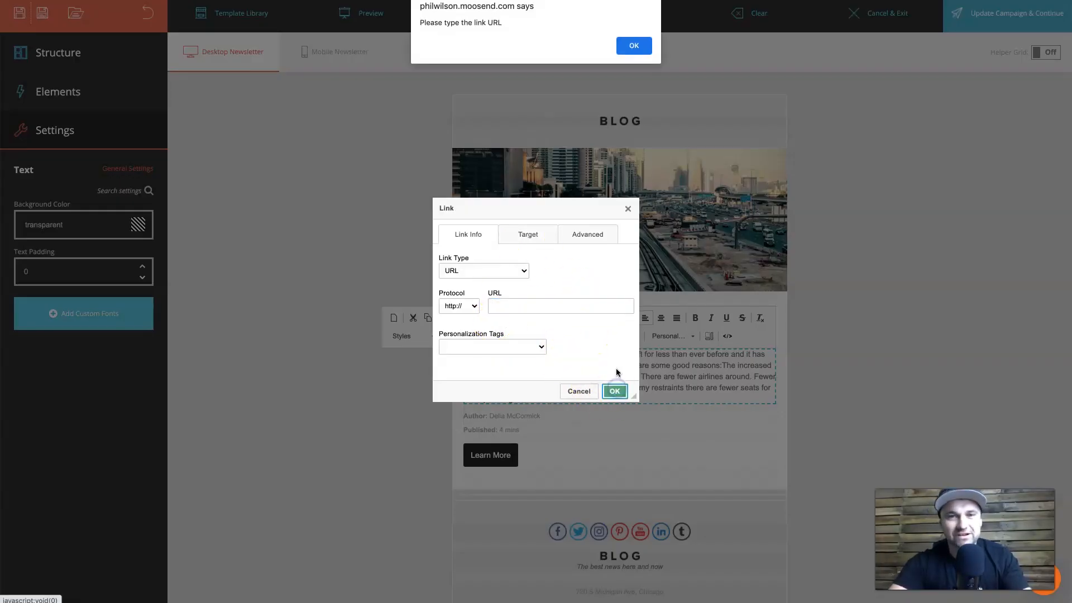
left_click(634, 45)
left_click(576, 398)
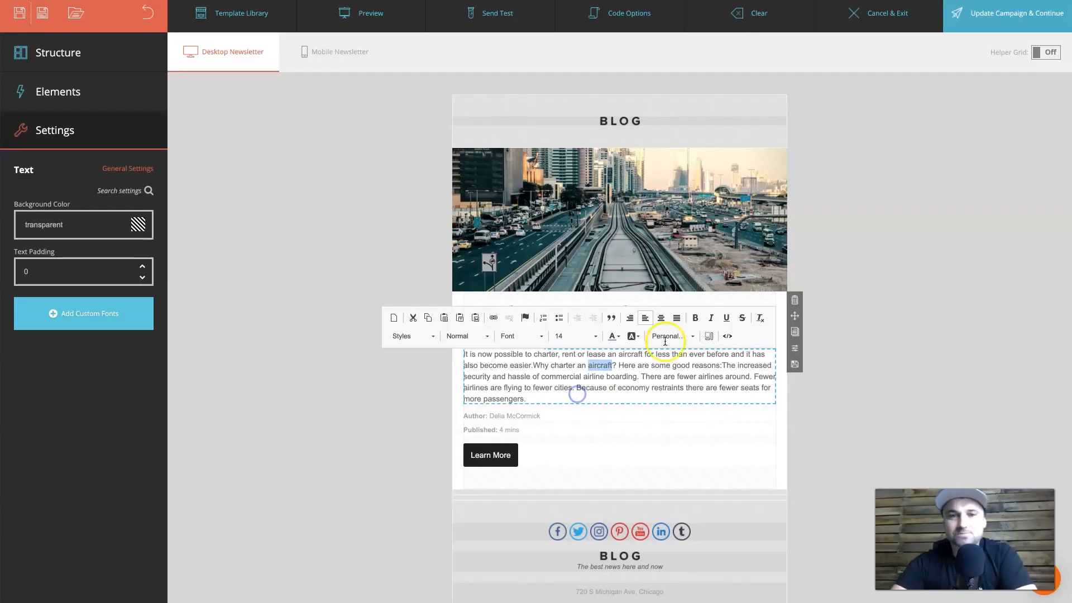
Select the article's city railway photo and open the Image Picker to replace it.
left_click(372, 410)
left_click(528, 231)
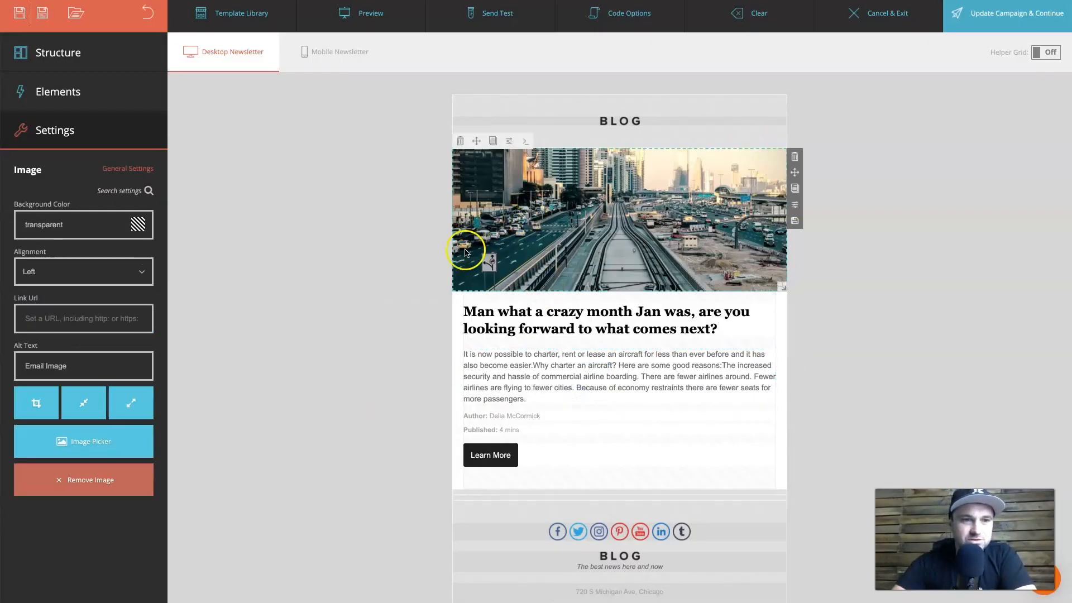
left_click(103, 453)
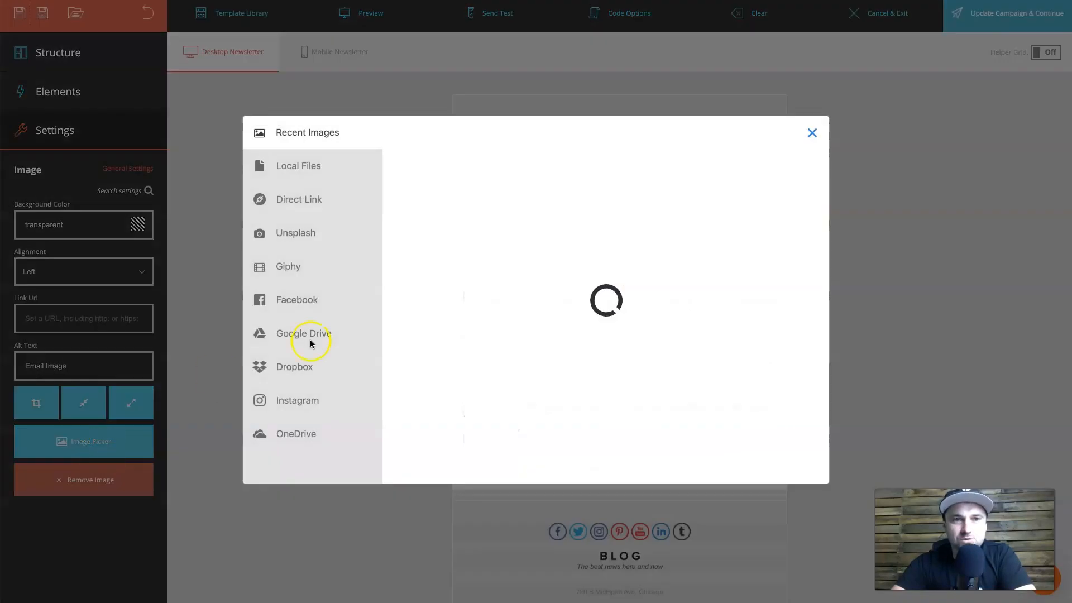
Close the image chooser without changing the photo and switch to the Mobile Newsletter version.
left_click(351, 176)
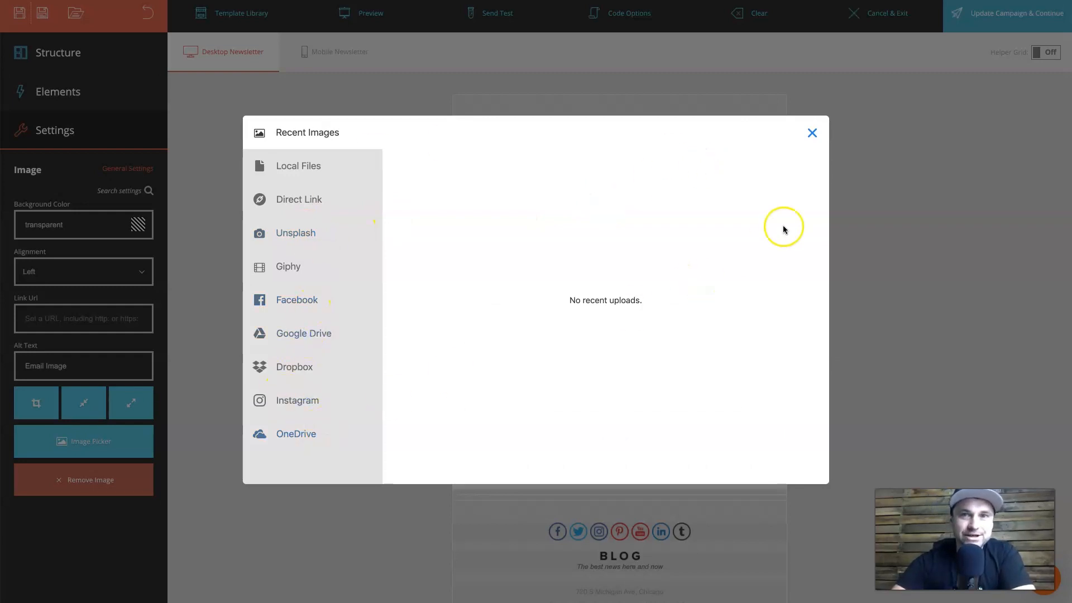
left_click(812, 134)
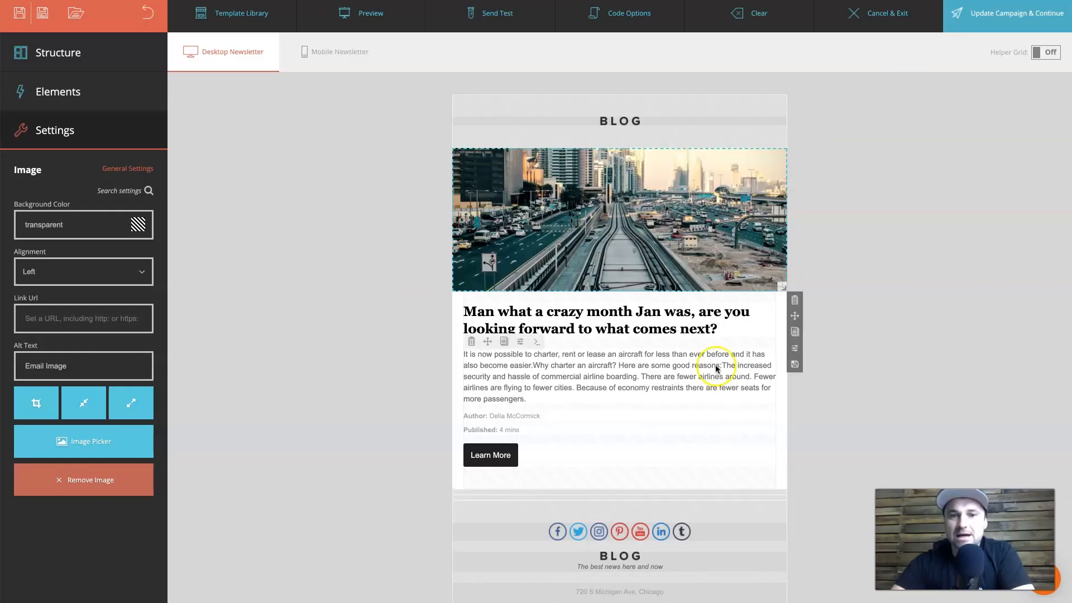
scroll(716, 368, "down", 1)
scroll(716, 367, "up", 1)
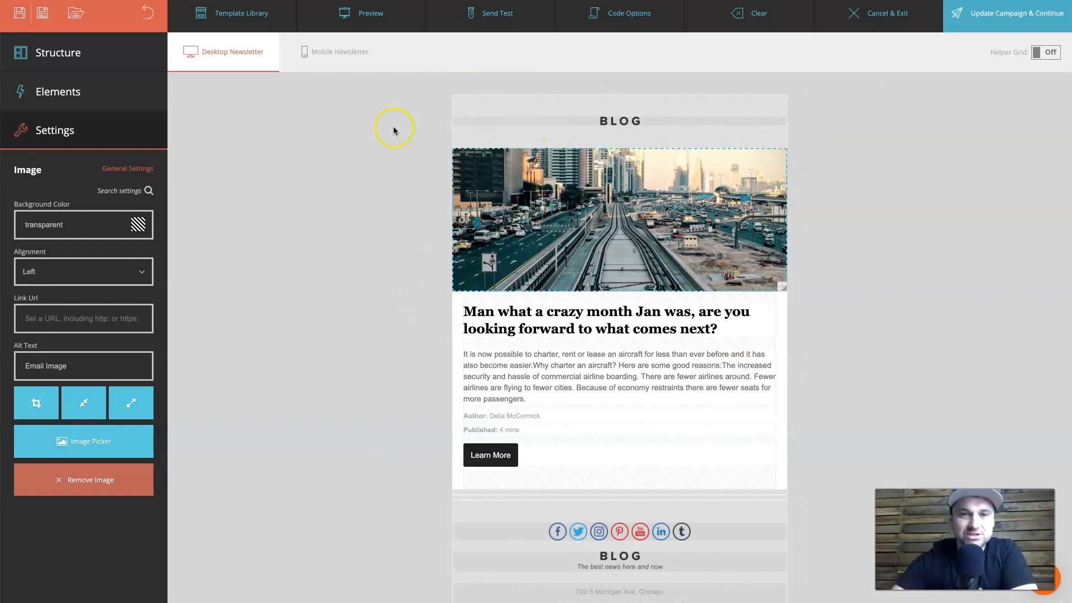
left_click(321, 46)
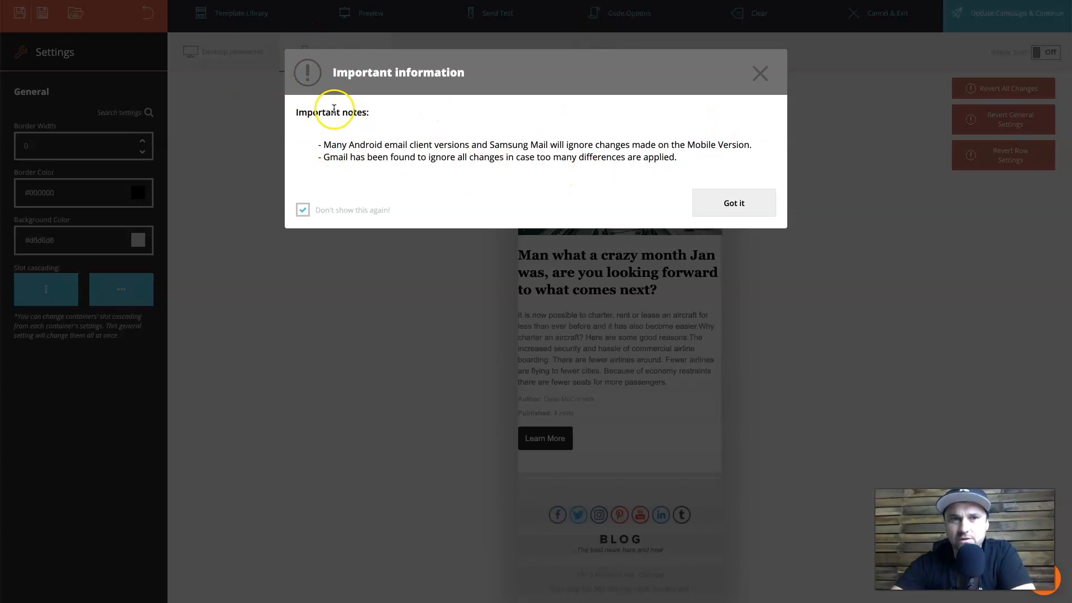
Acknowledge the Important information notice with Got it and return to the Desktop Newsletter.
left_click_drag(360, 144, 564, 146)
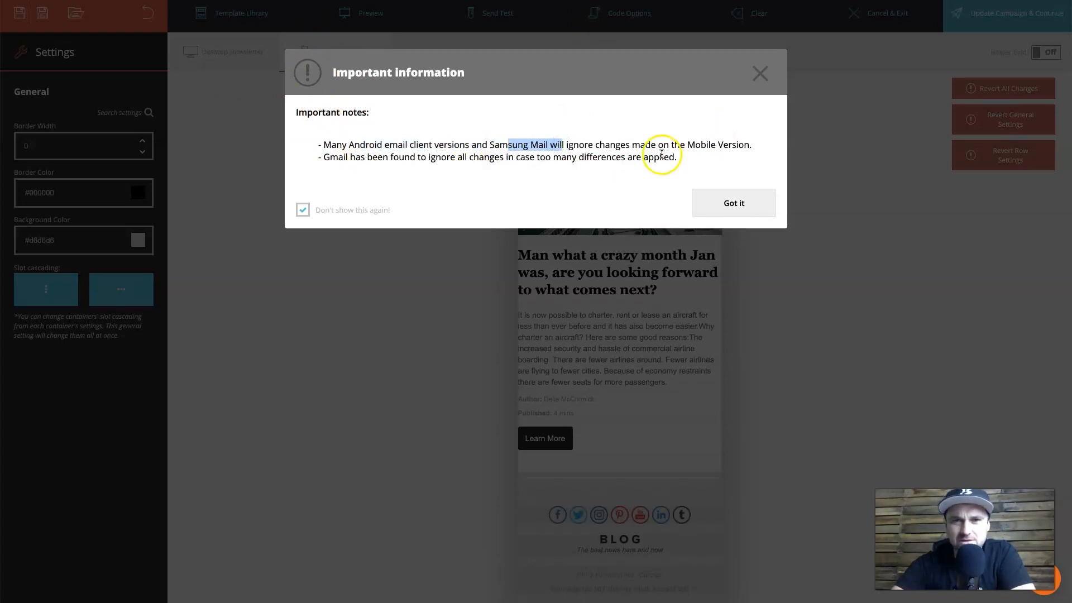
left_click(722, 198)
scroll(608, 434, "down", 1)
scroll(608, 434, "up", 1)
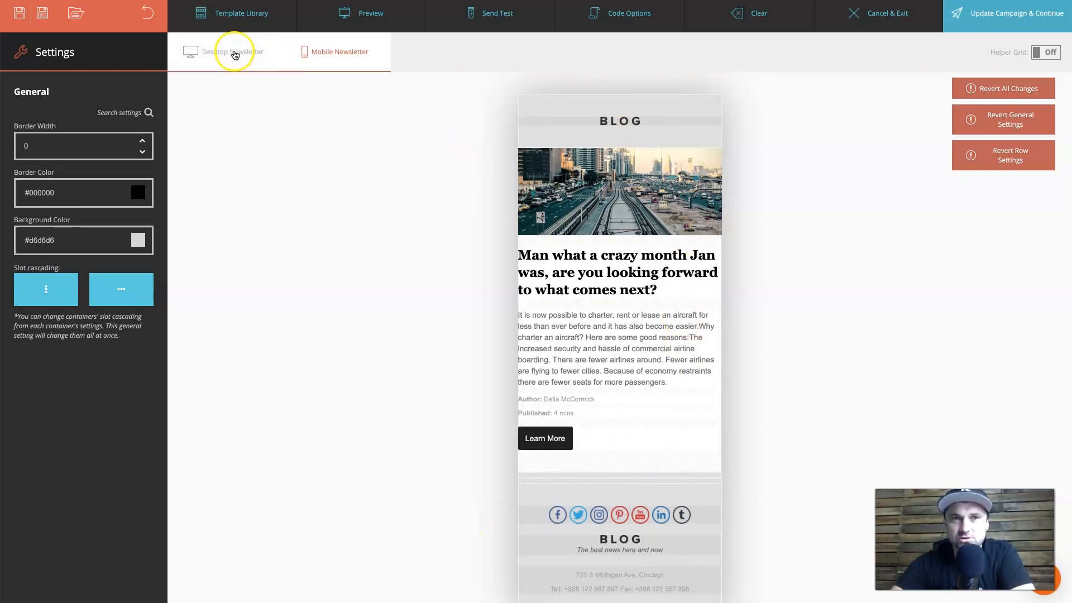
left_click(235, 53)
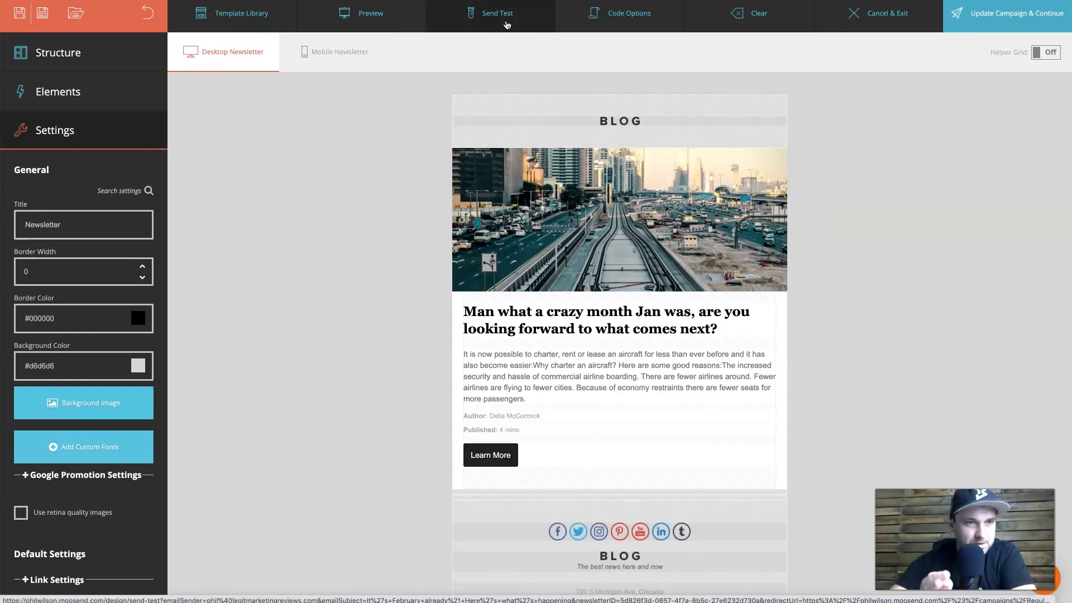
Put the article's body paragraph, containing 'Because', into text editing mode.
scroll(534, 424, "down", 1)
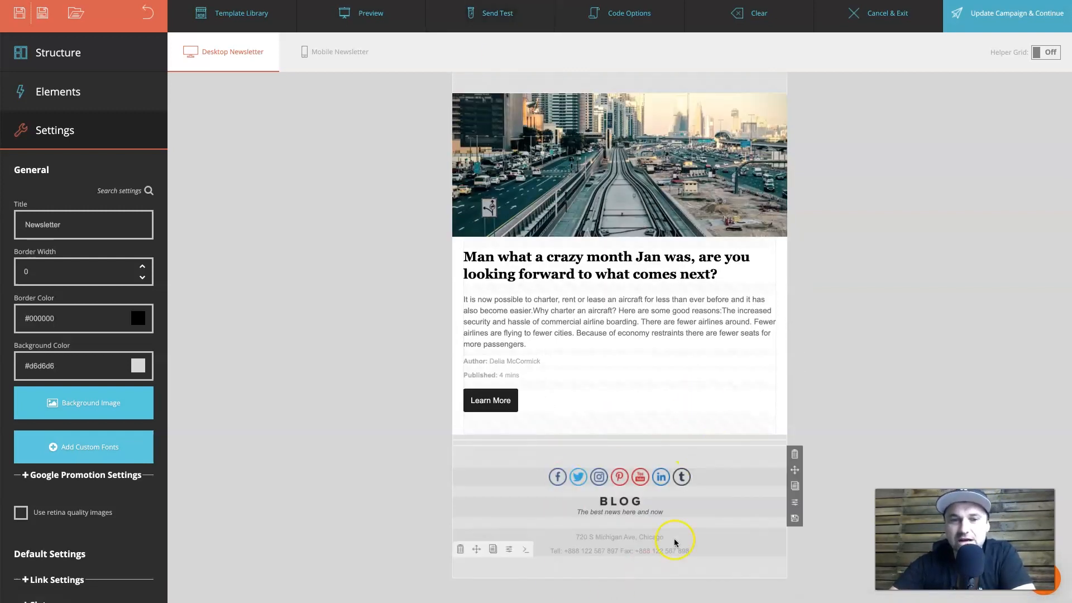
scroll(615, 335, "up", 1)
scroll(615, 257, "down", 1)
scroll(613, 299, "up", 1)
scroll(521, 421, "down", 1)
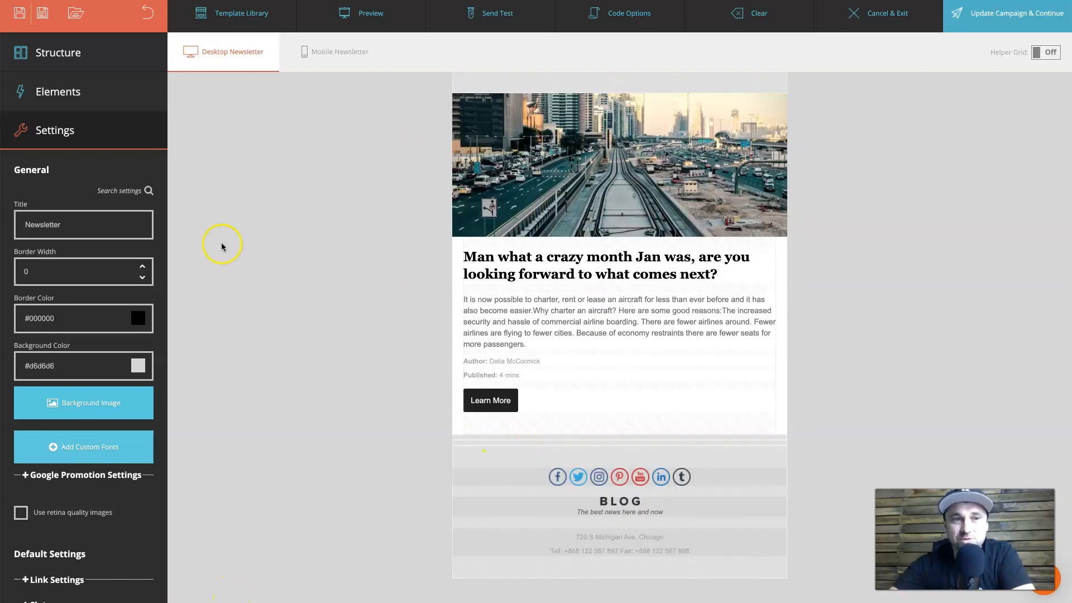
left_click(602, 326)
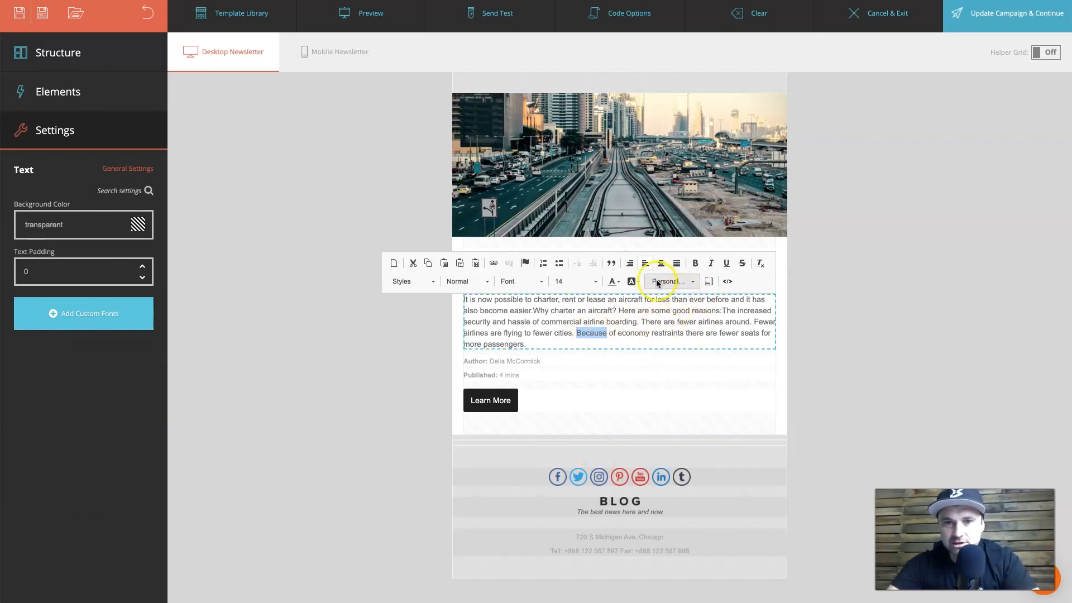
Replace 'Because' with the Unsubscribe Link personalization tag and set it to size 12.
left_click(694, 282)
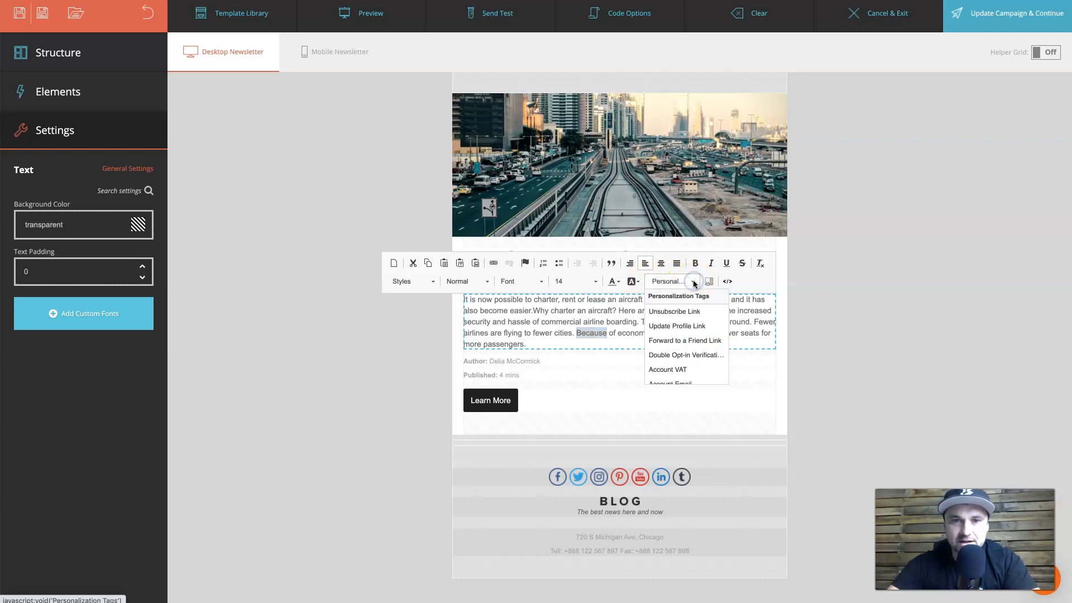
left_click(691, 311)
left_click(577, 332)
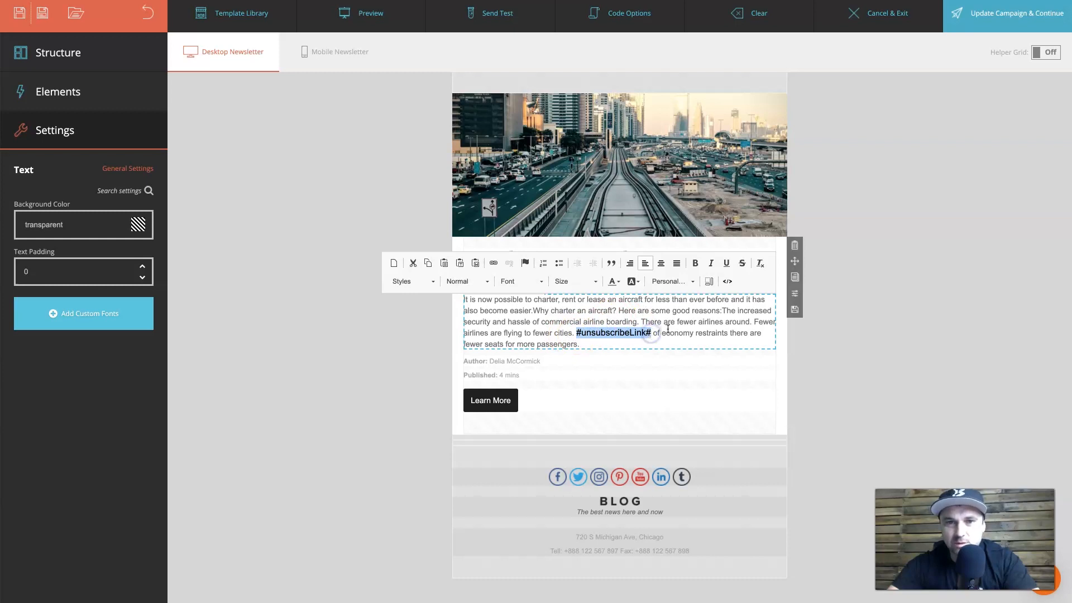
left_click_drag(577, 333, 627, 329)
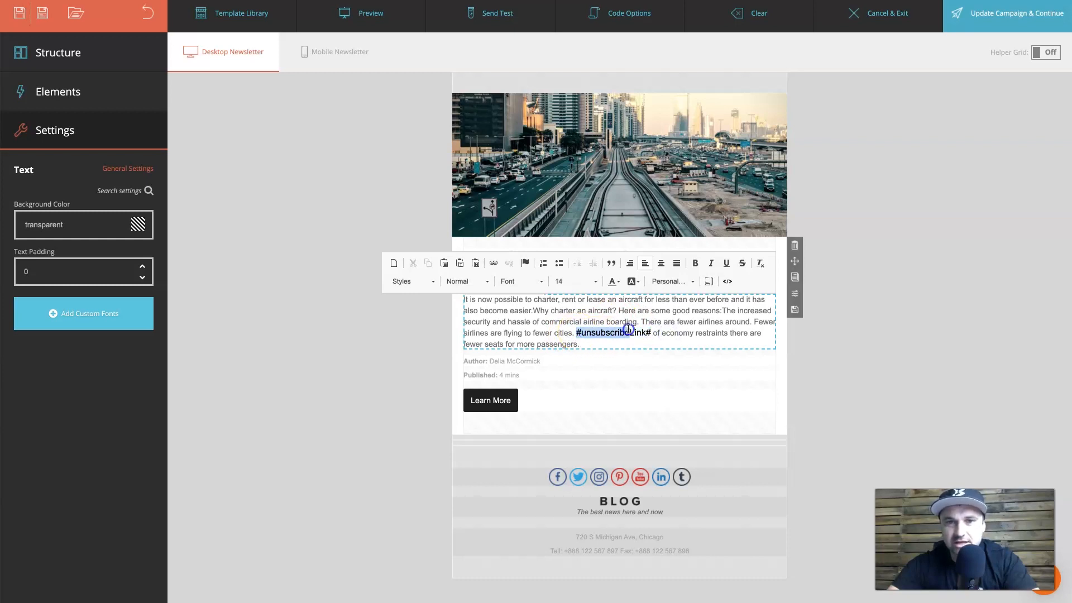
left_click(589, 281)
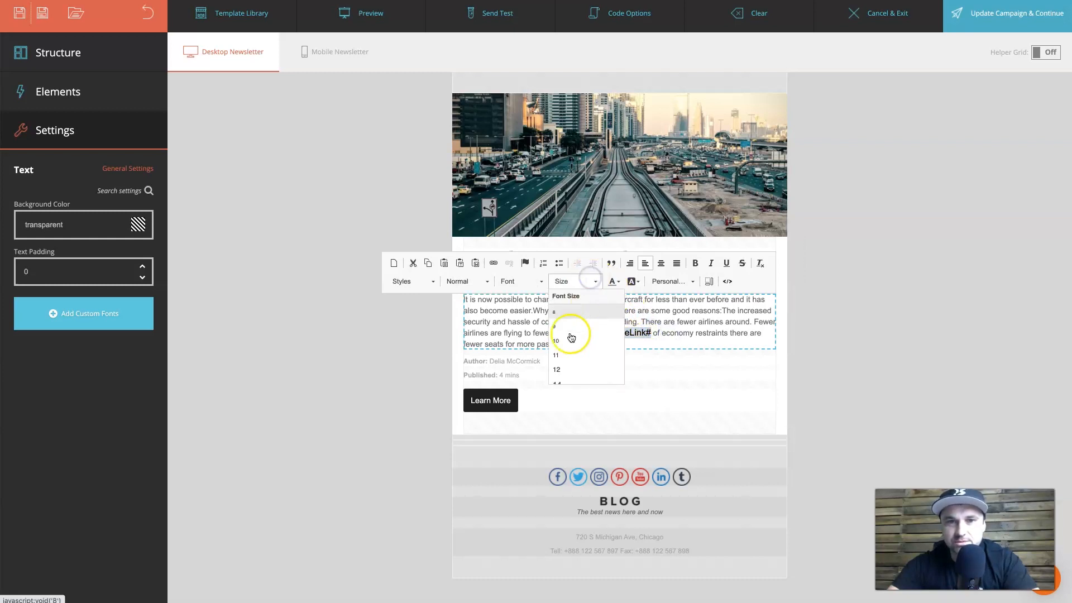
left_click(557, 373)
Reselect the #unsubscribeLink# tag, then click the empty canvas to close the text editor.
left_click(609, 347)
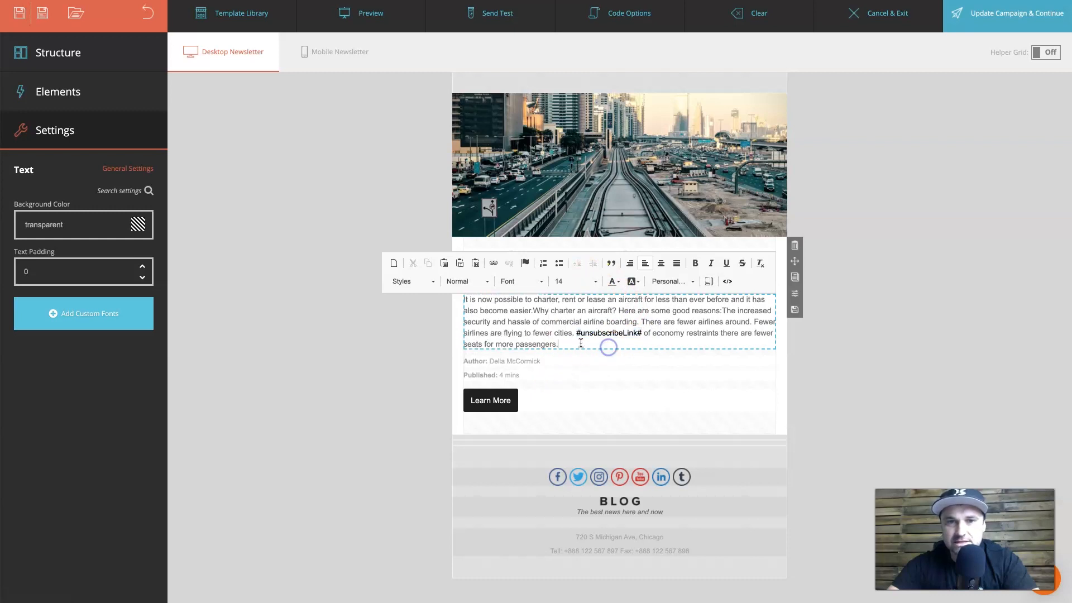
left_click_drag(578, 336, 618, 334)
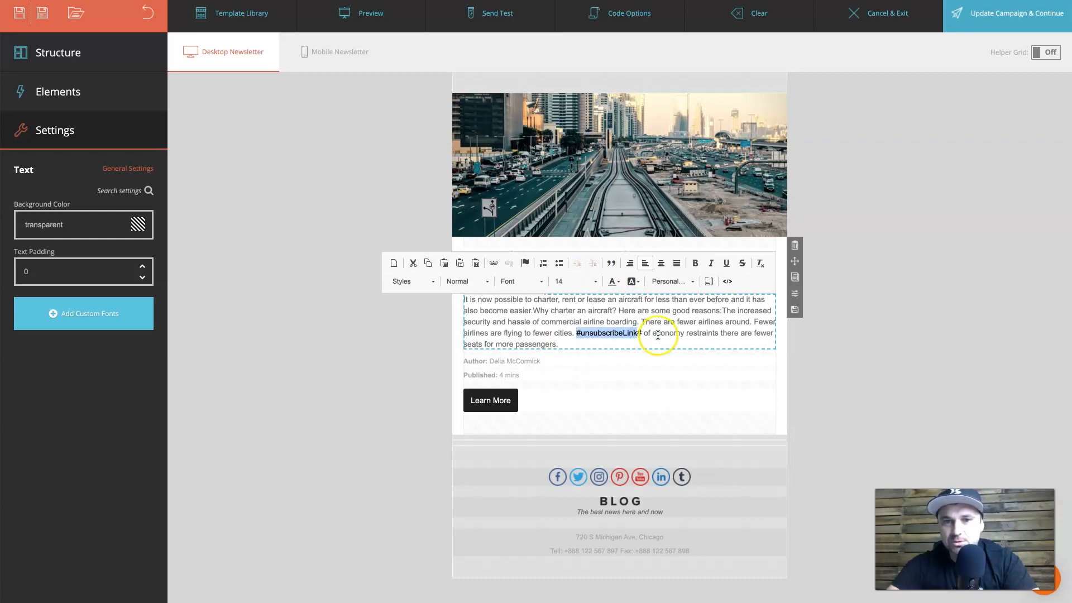
left_click(621, 537)
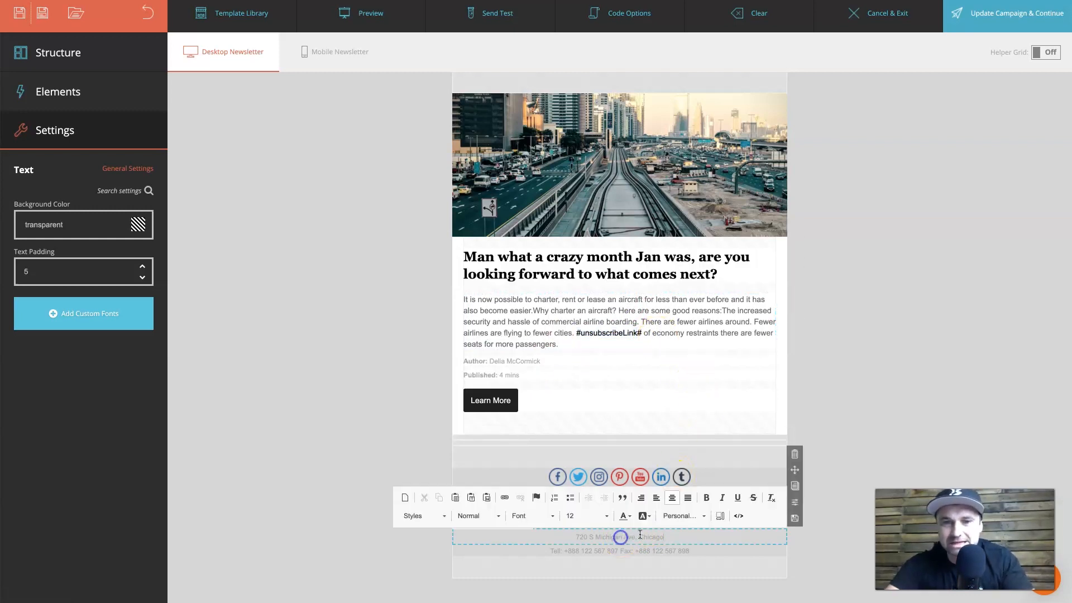
left_click(630, 335)
left_click(881, 329)
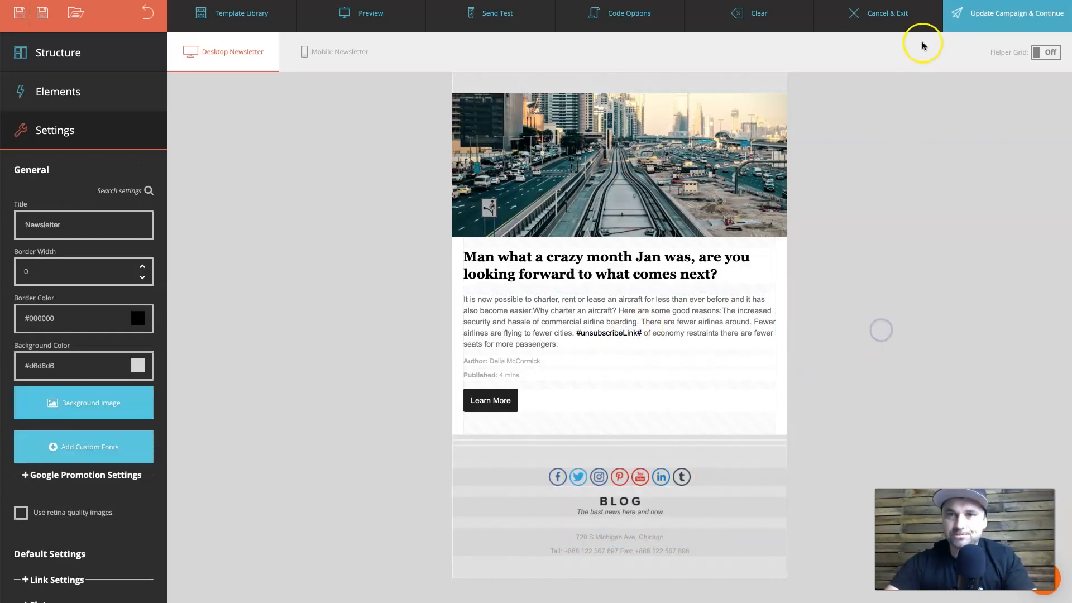
scroll(790, 383, "up", 2)
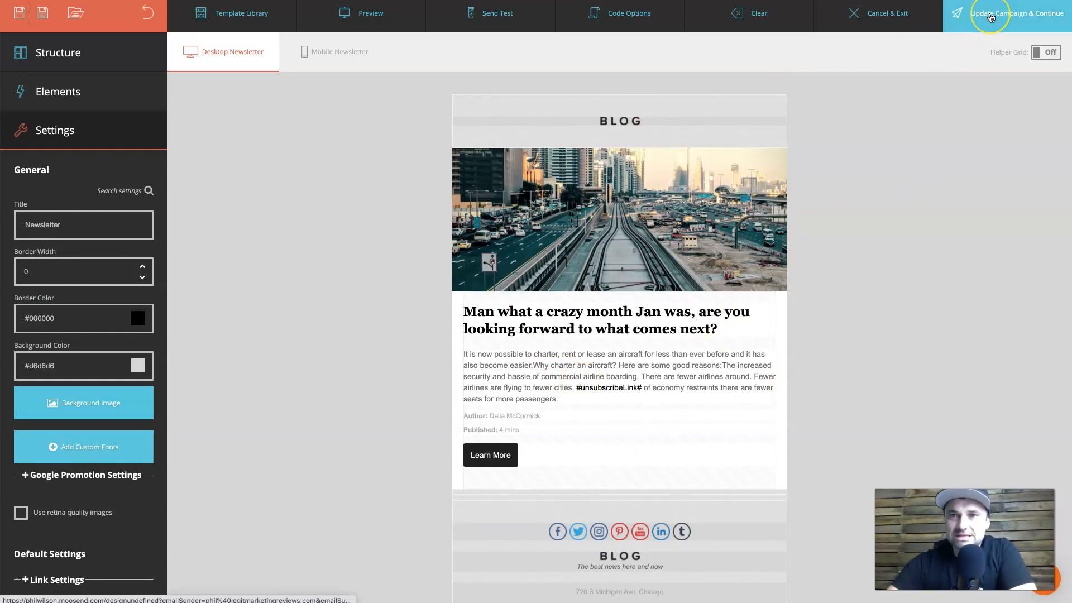
Save the design with Update Campaign & Continue and confirm the autosave prompt.
left_click(990, 16)
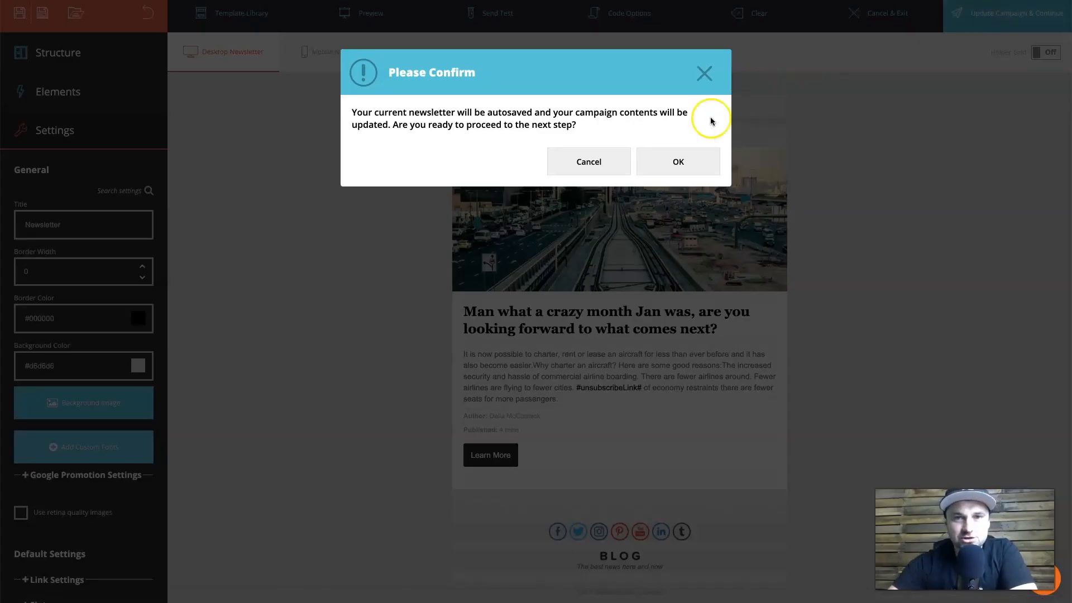
left_click(672, 162)
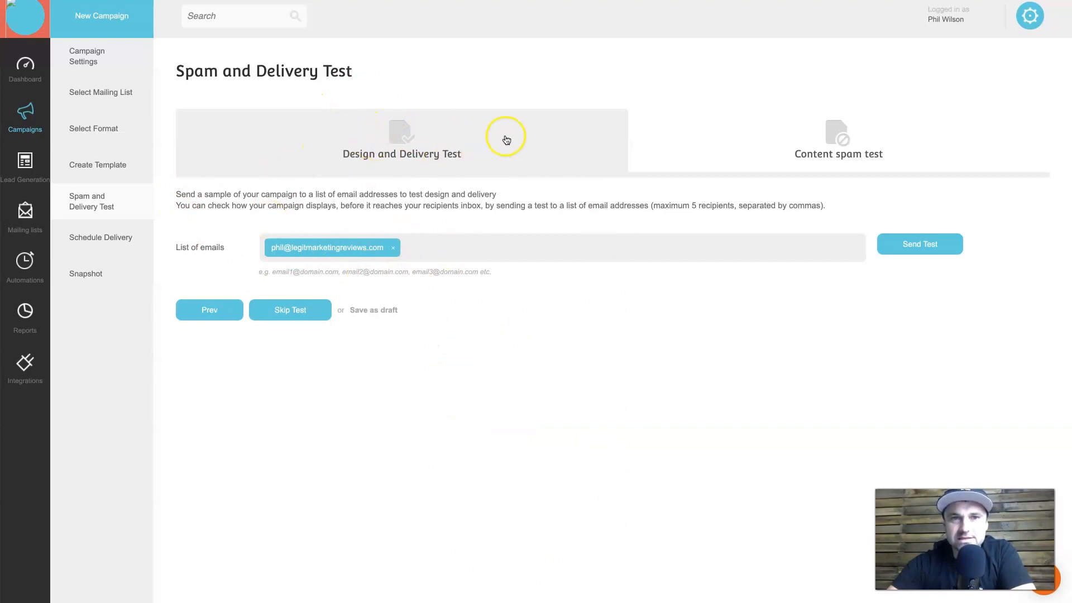
View the Content spam test, return to Design and Delivery Test, then go to Schedule Delivery.
left_click(730, 145)
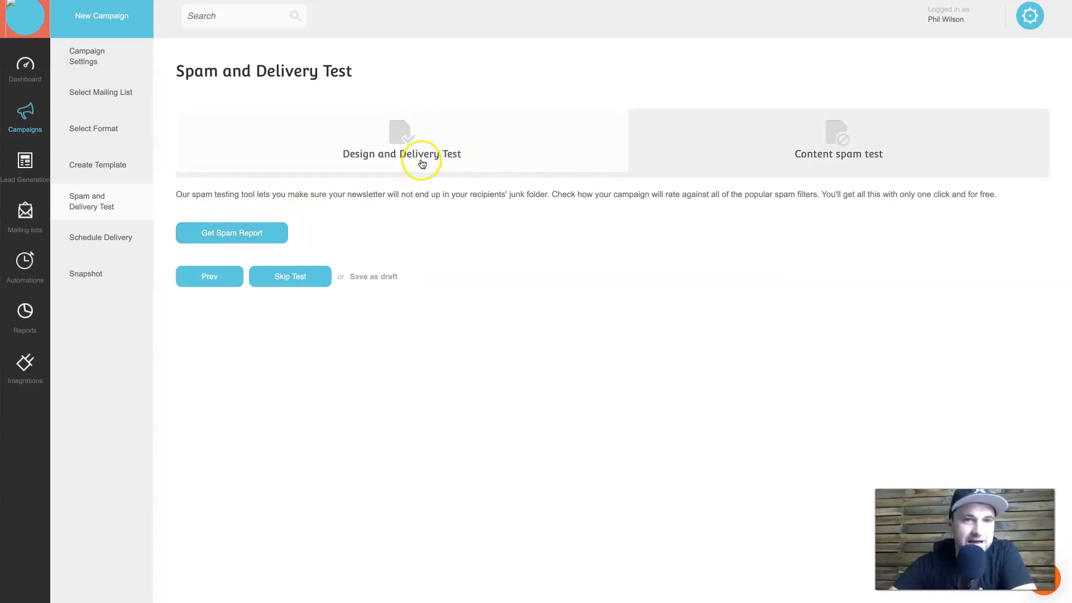
left_click(453, 138)
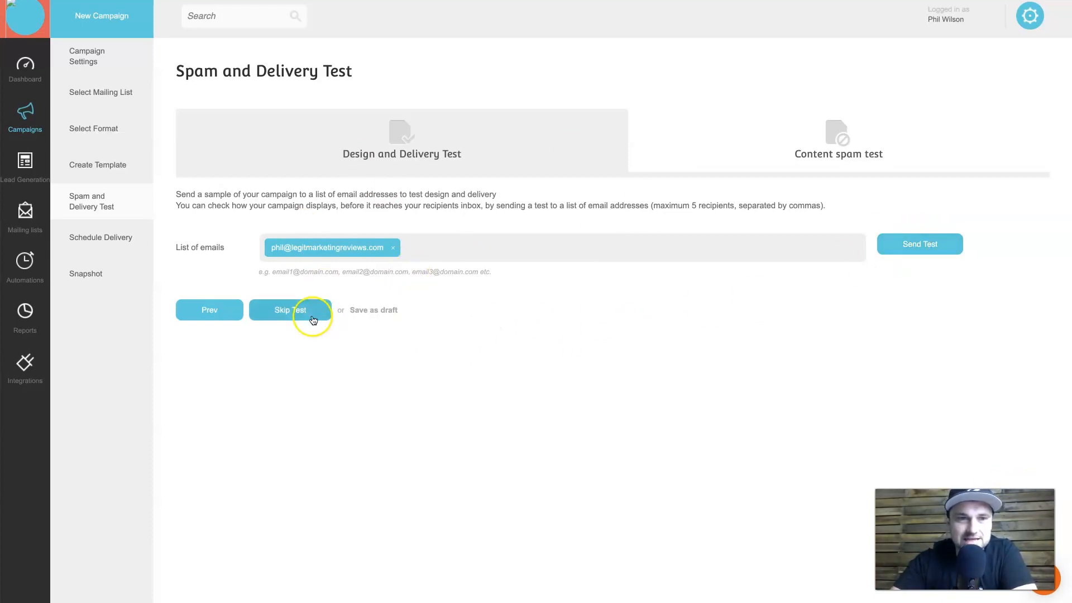
left_click(101, 240)
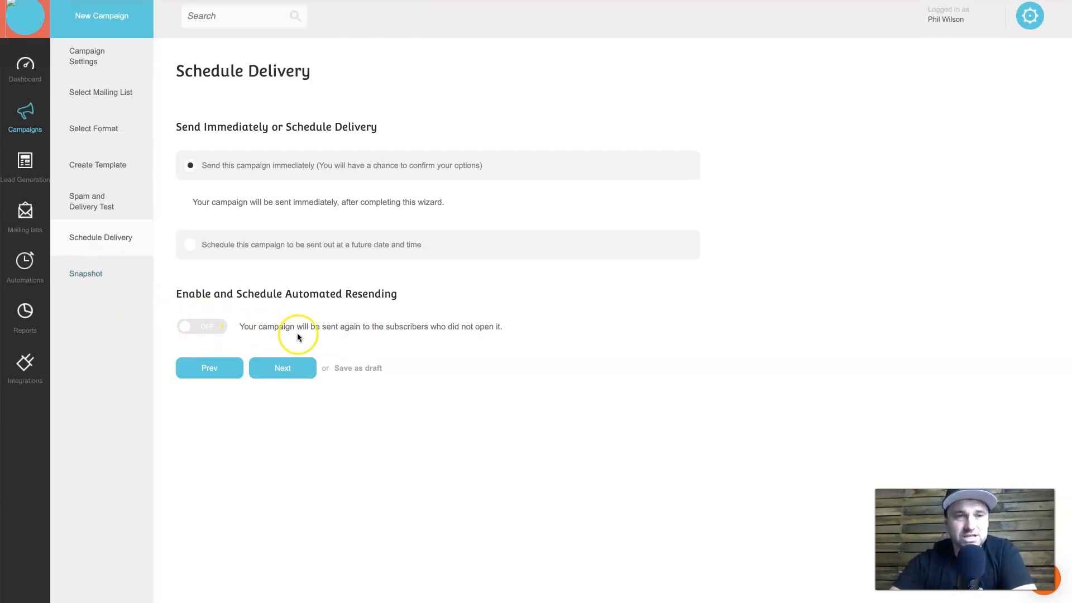
Review the 3rd Feb Campaign LMR Newsletter Snapshot summary, then go to Automations.
left_click(86, 275)
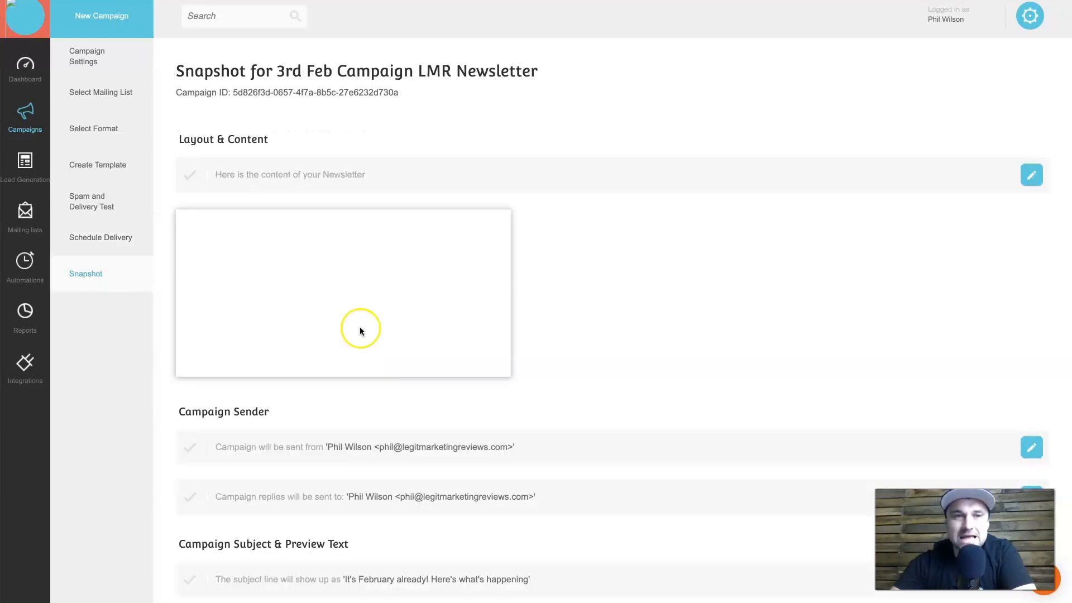
scroll(646, 396, "down", 5)
scroll(409, 427, "down", 4)
scroll(409, 427, "up", 1)
scroll(408, 423, "up", 8)
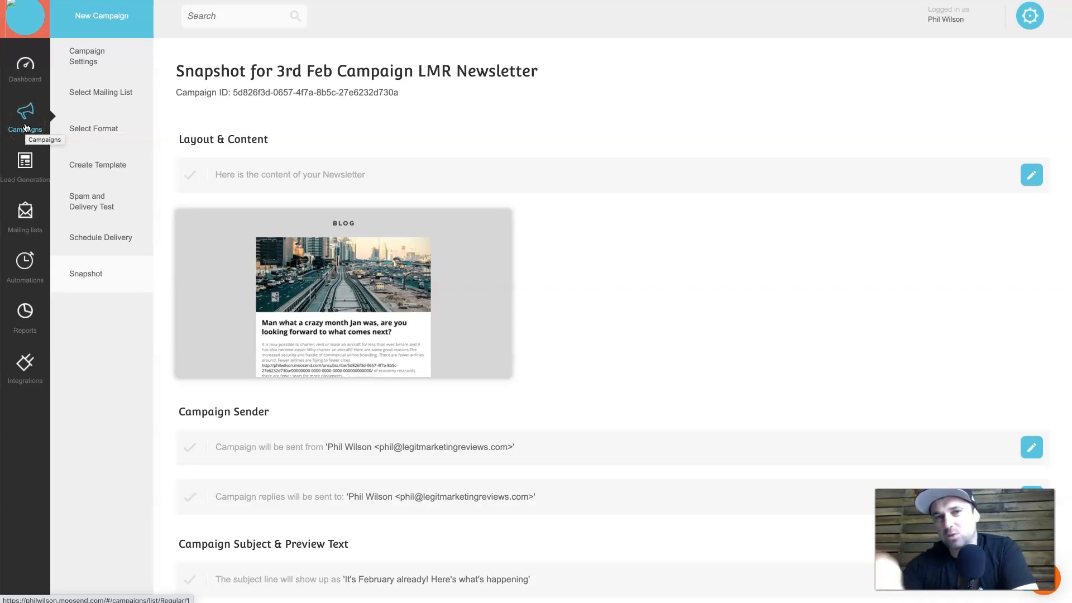
left_click(18, 249)
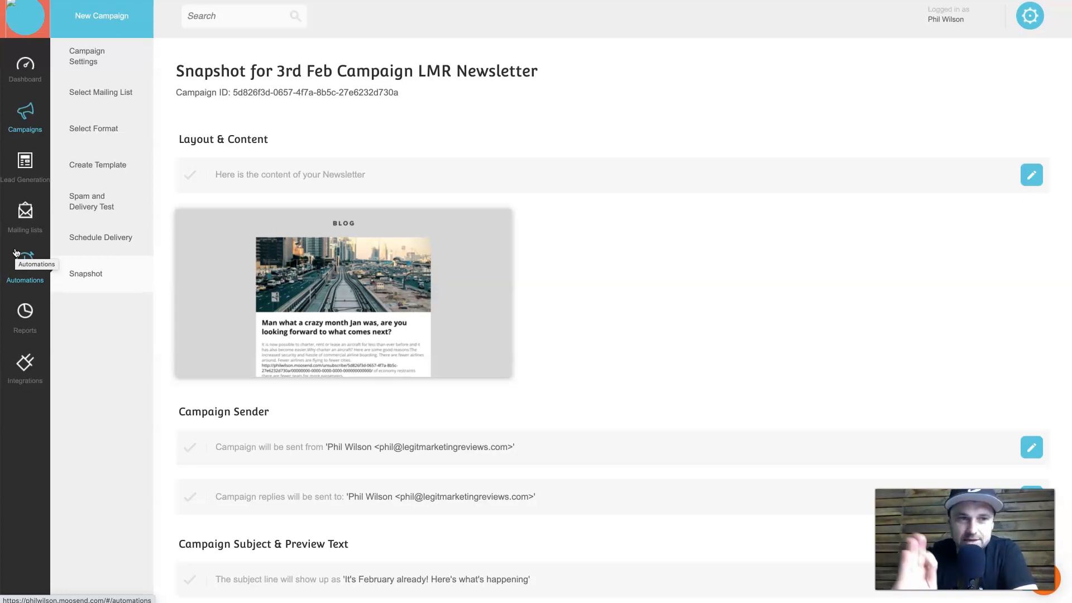
left_click(22, 261)
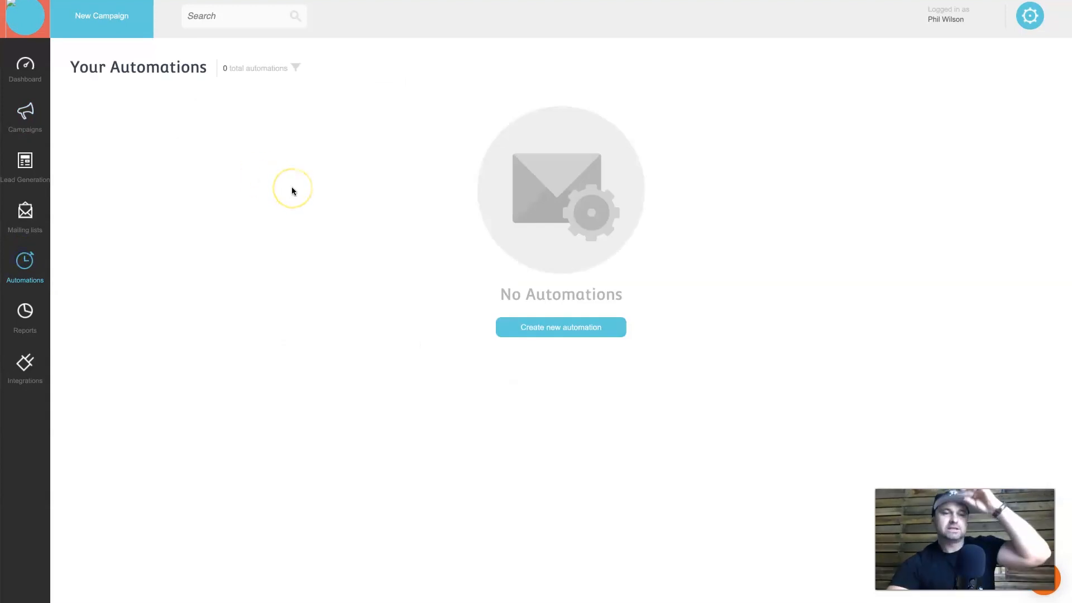
Create a new automation and browse the recipe types from Abandoned cart to Welcome email sequence.
left_click(455, 255)
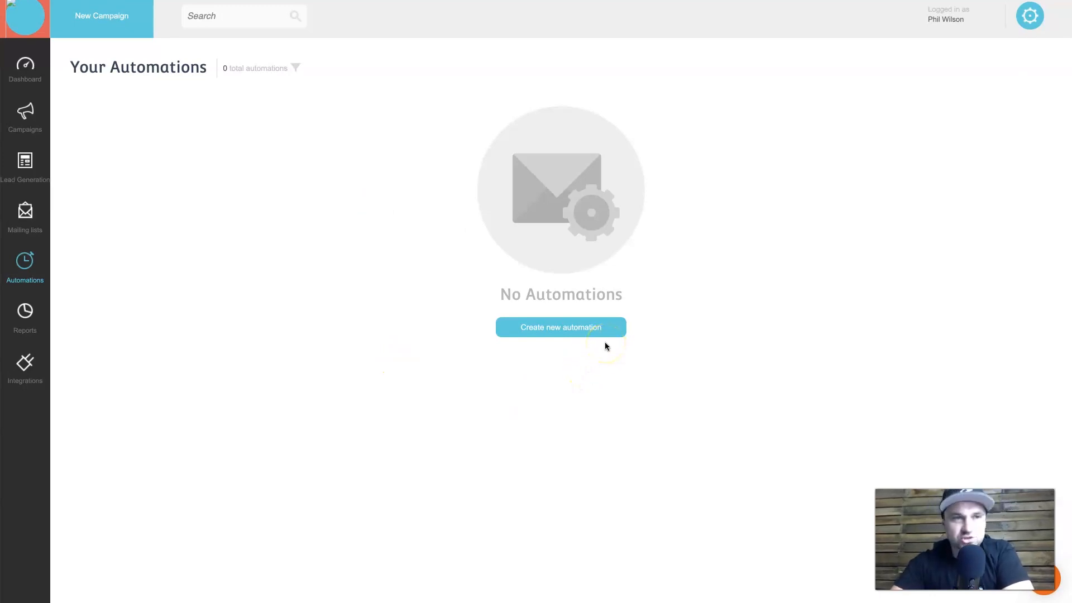
left_click(573, 328)
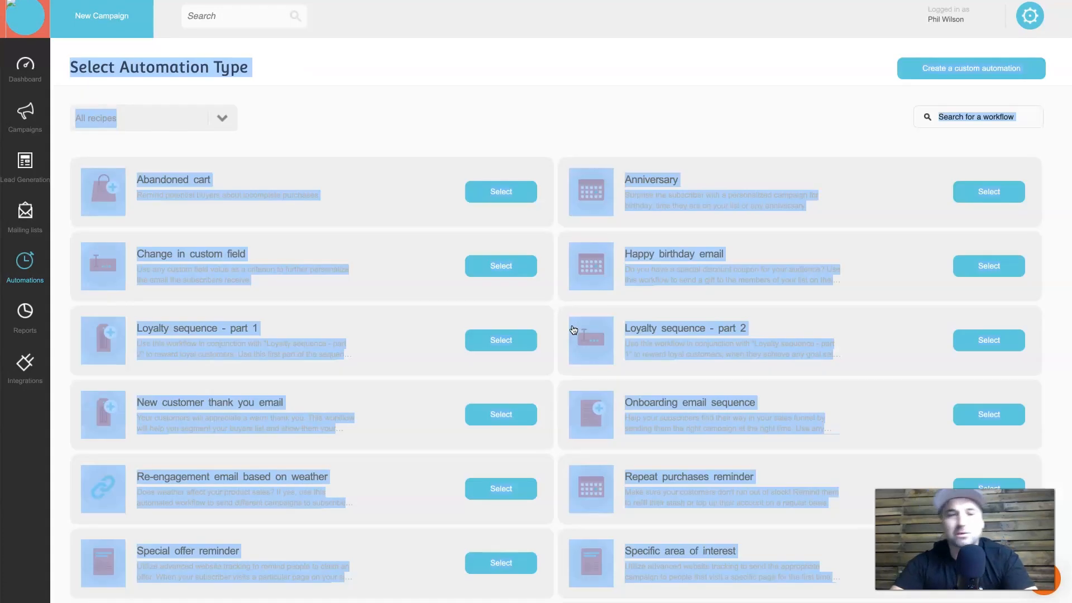
left_click(532, 62)
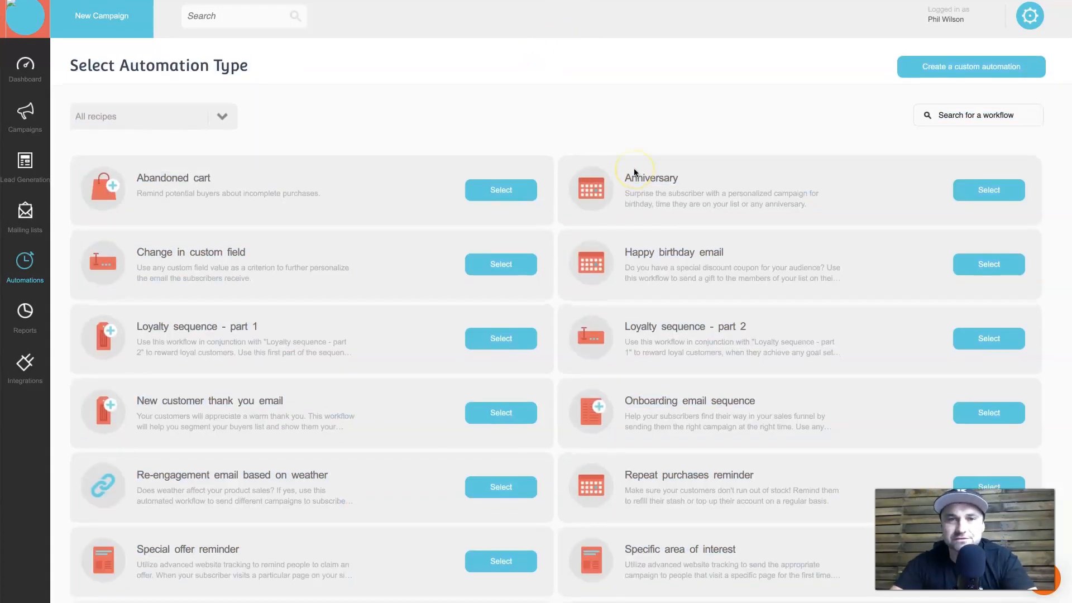
scroll(634, 168, "down", 5)
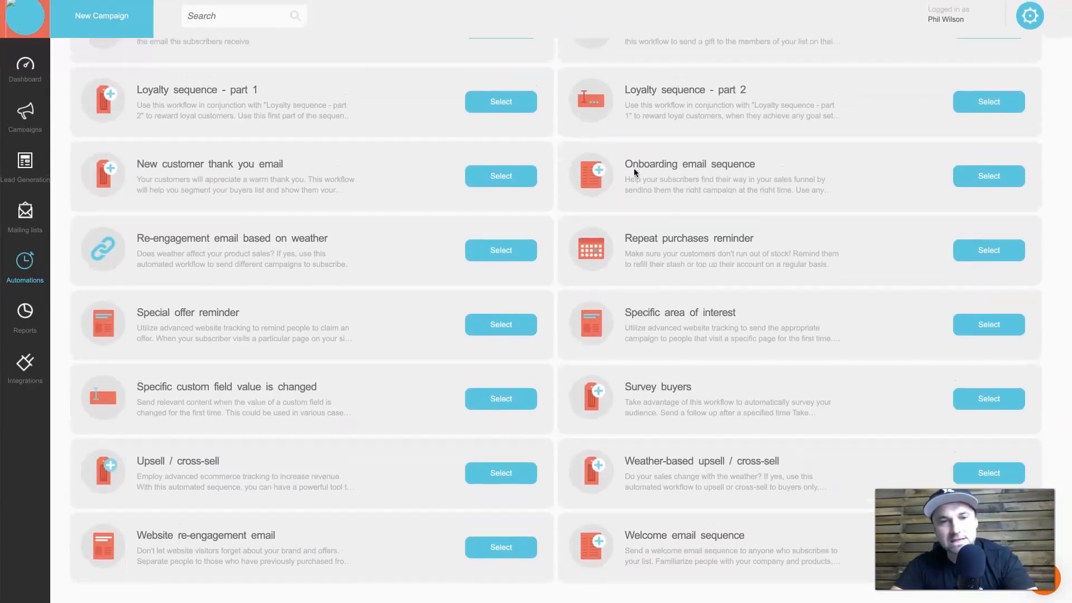
scroll(634, 172, "up", 5)
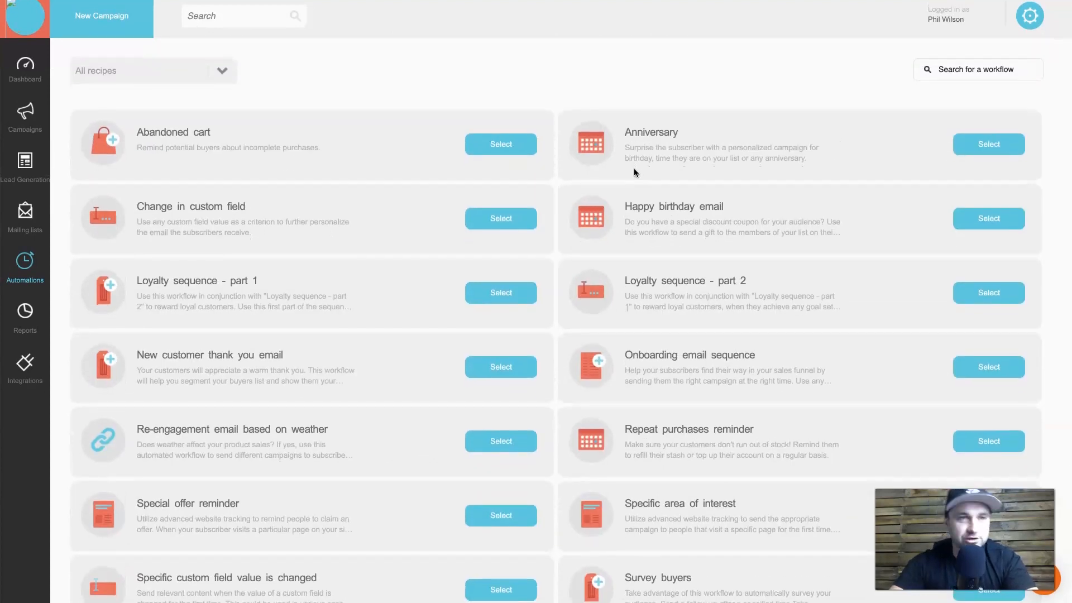
scroll(634, 172, "down", 1)
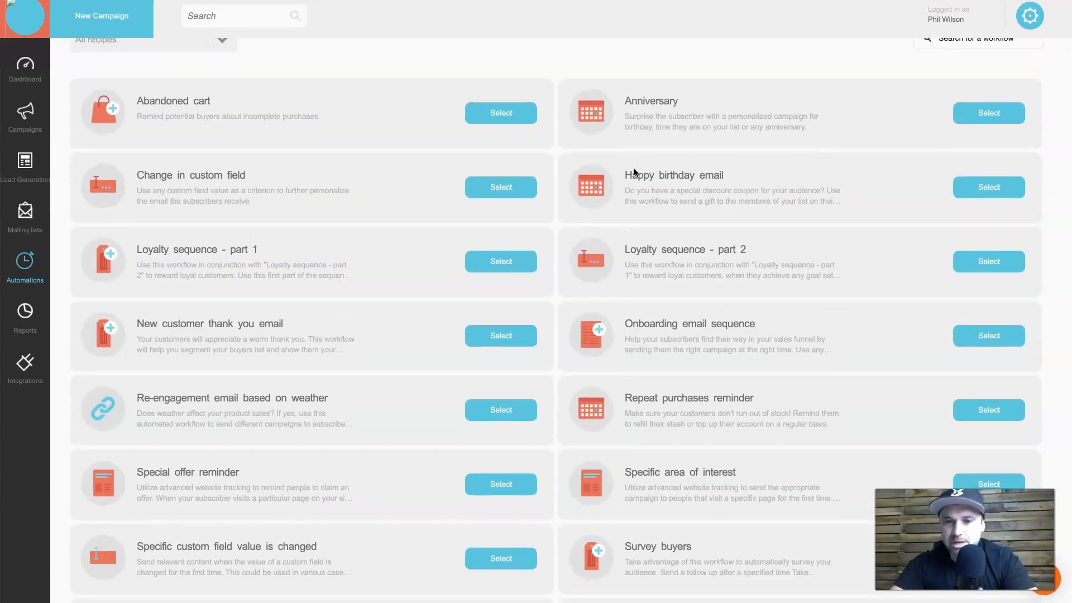
scroll(634, 169, "down", 3)
scroll(634, 172, "up", 1)
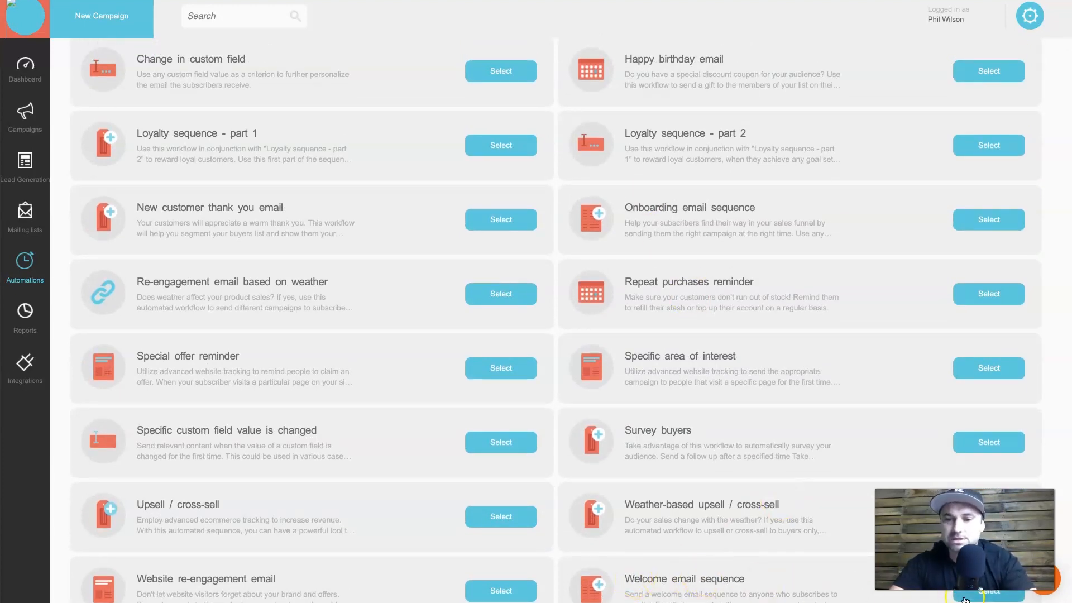
Pick the Welcome email sequence recipe and review its alternating wait and send-campaign steps.
left_click(965, 596)
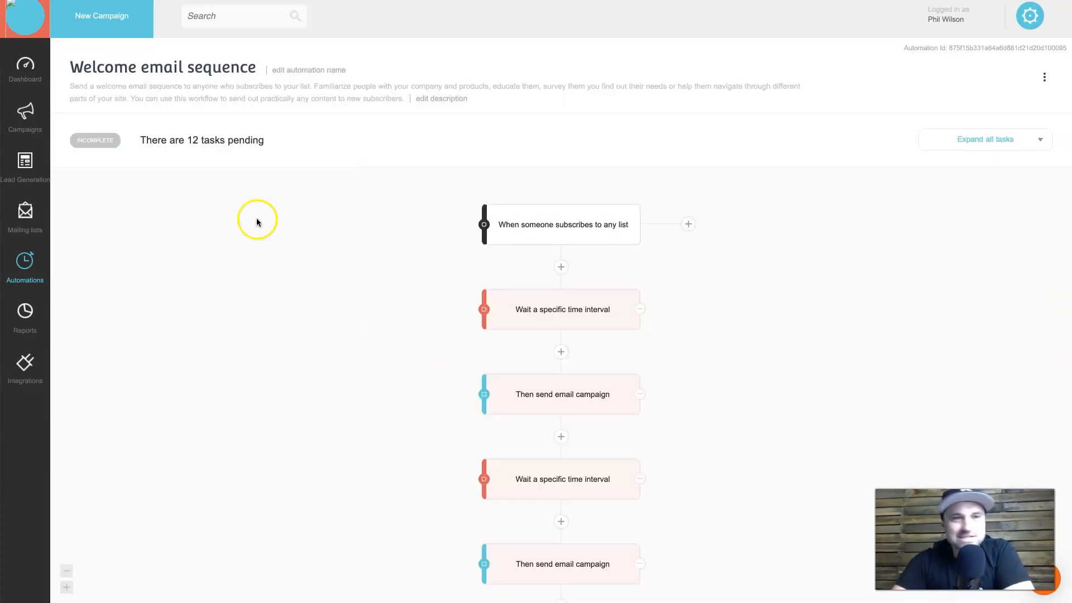
scroll(411, 332, "down", 5)
scroll(411, 332, "up", 5)
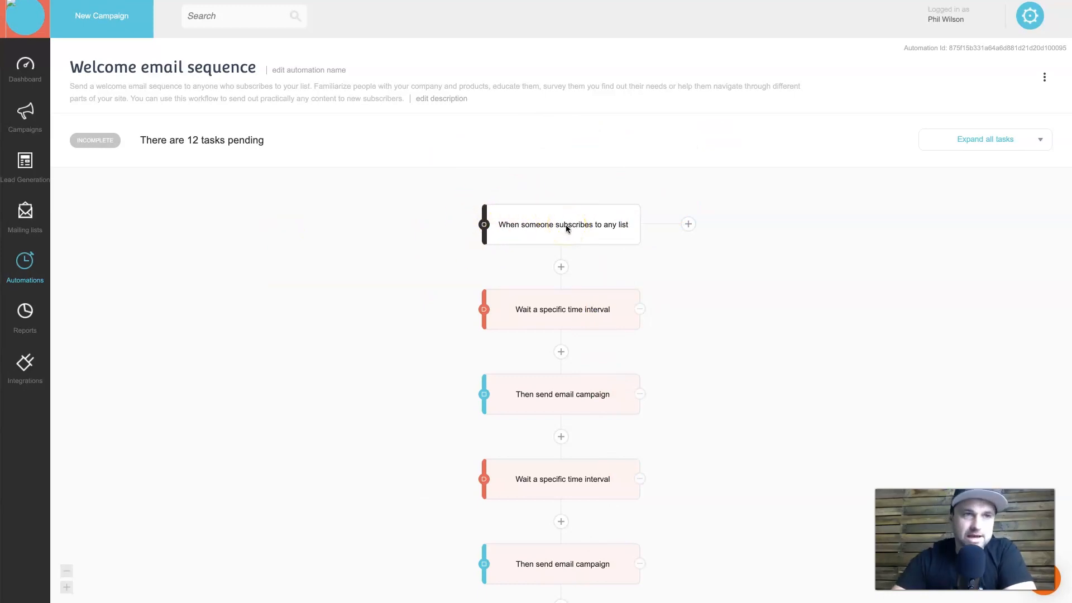
scroll(553, 231, "down", 1)
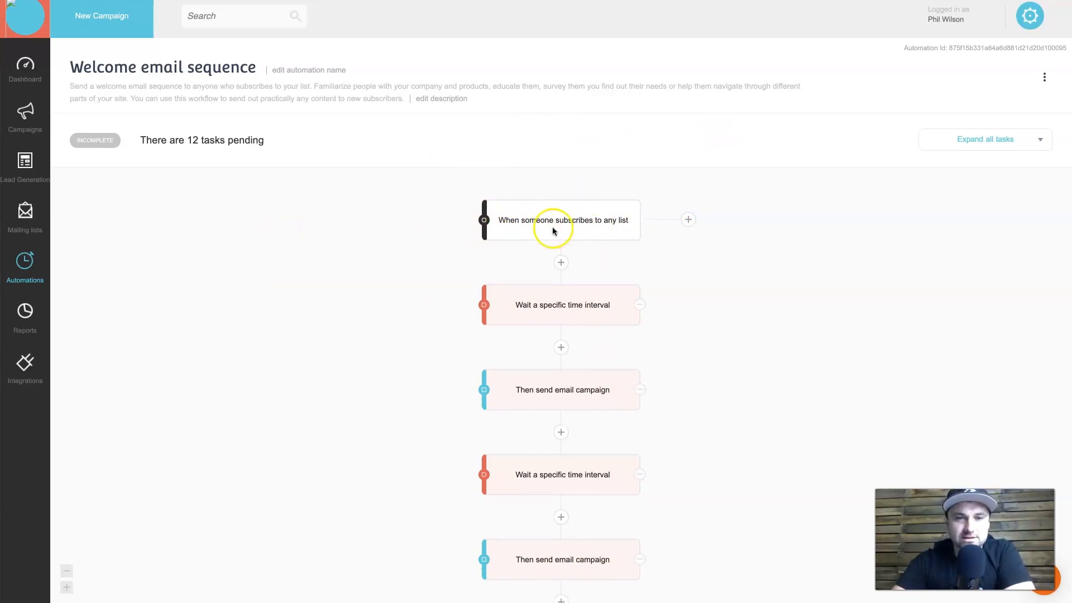
scroll(553, 232, "down", 2)
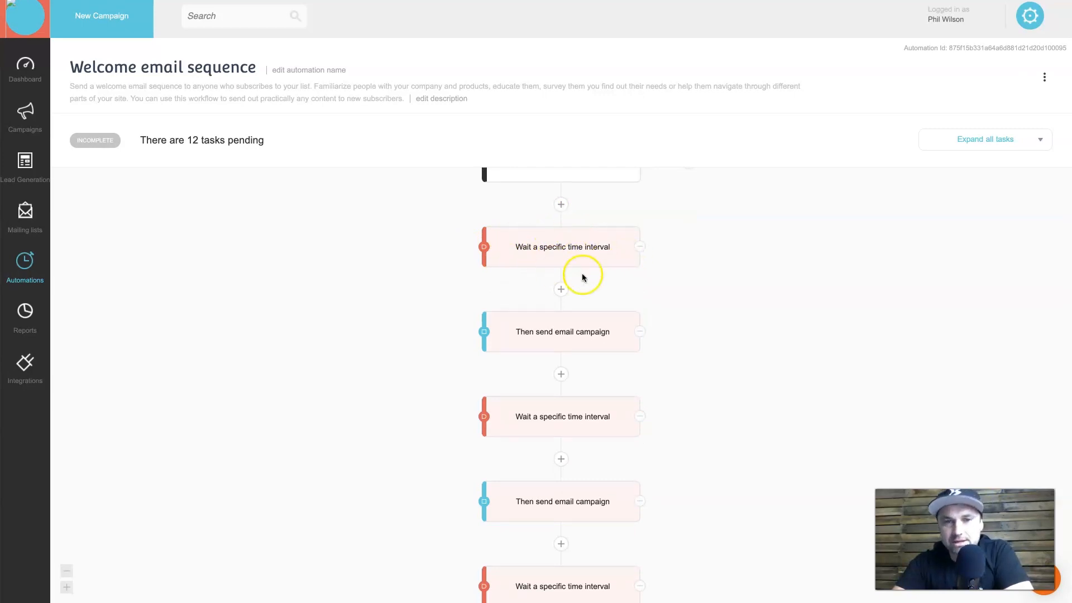
scroll(519, 238, "down", 3)
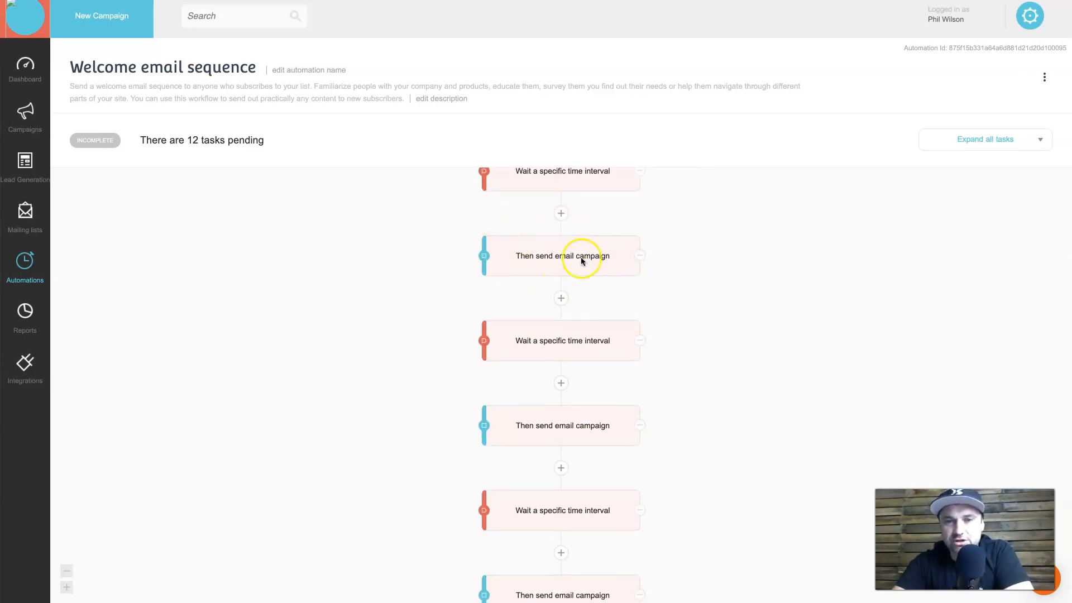
scroll(585, 279, "up", 5)
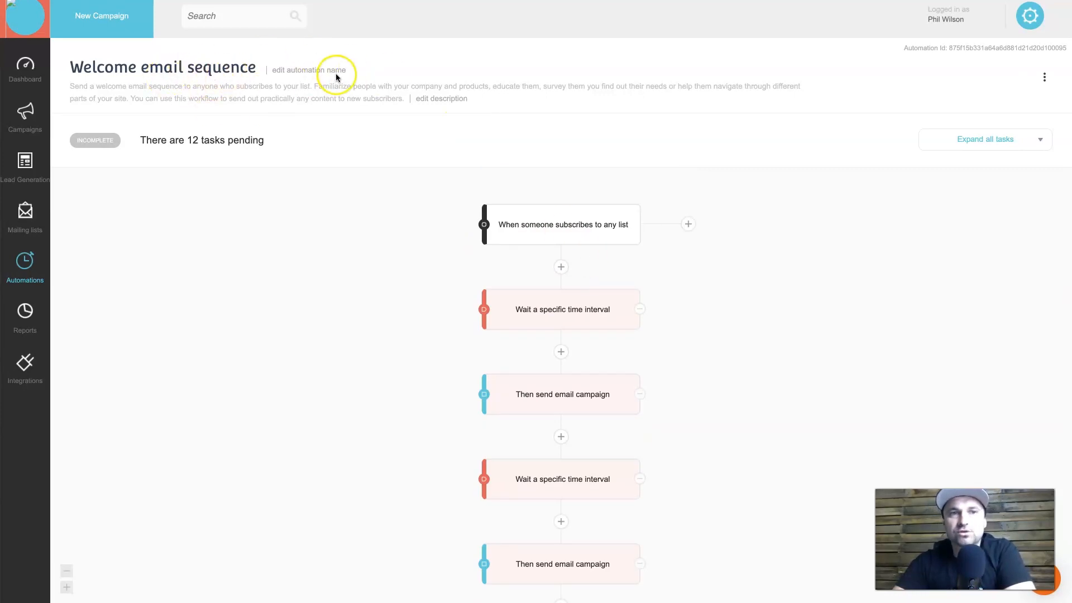
Replace the automation's title with 'LMR Newsletter Welcome' and save the new name.
left_click(309, 71)
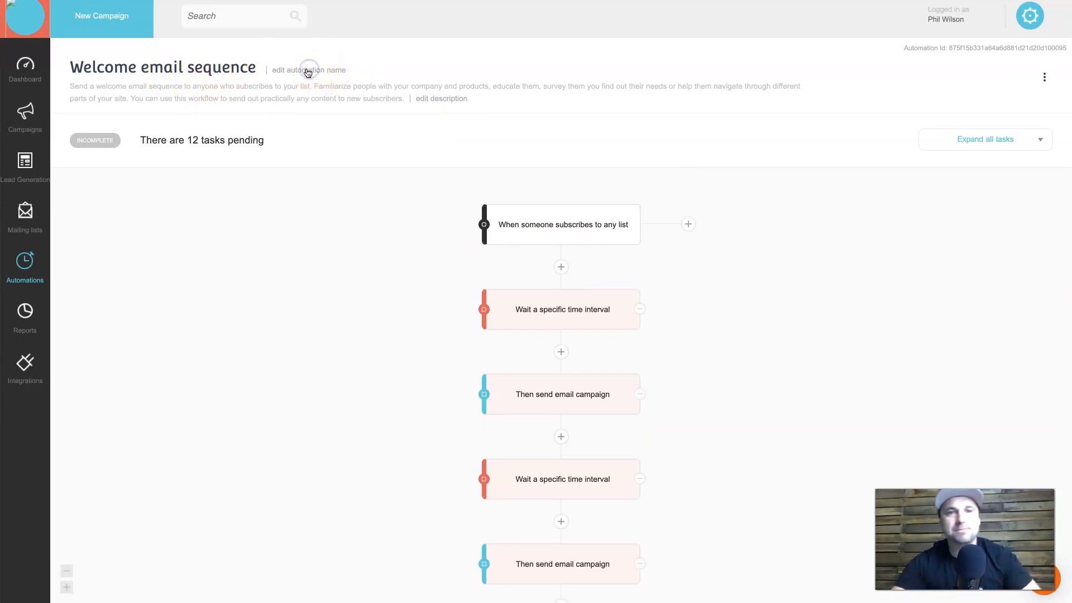
triple_click(129, 76)
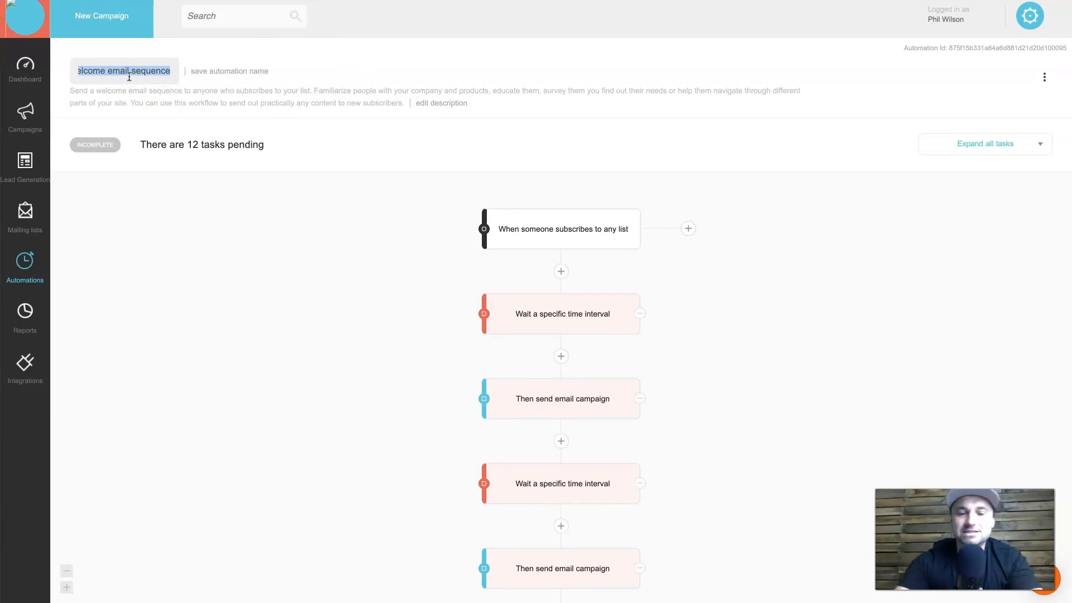
type("LMR")
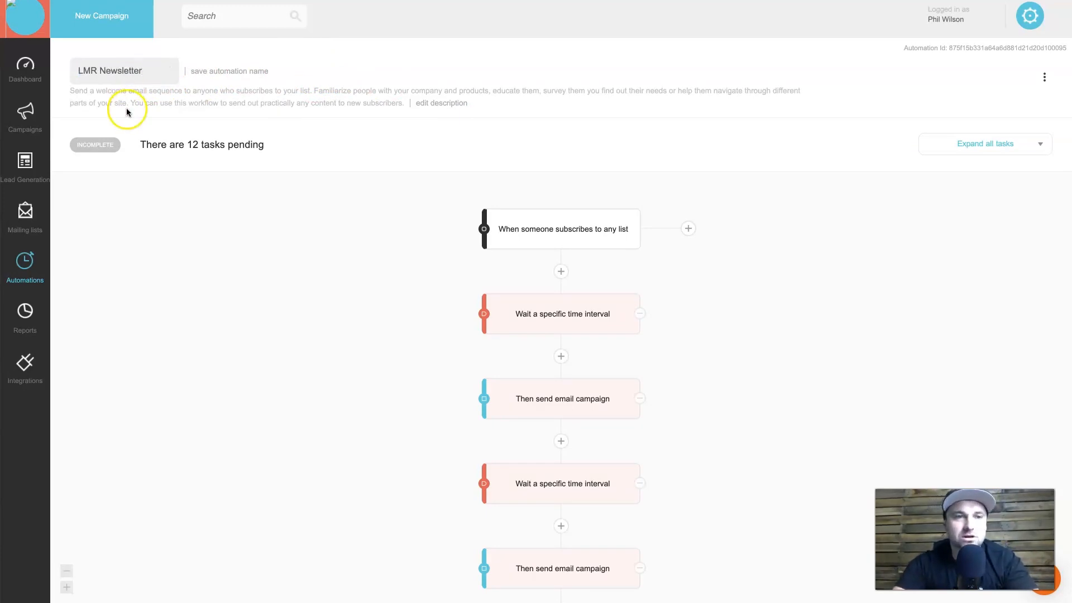
type("Newsletter Welcome")
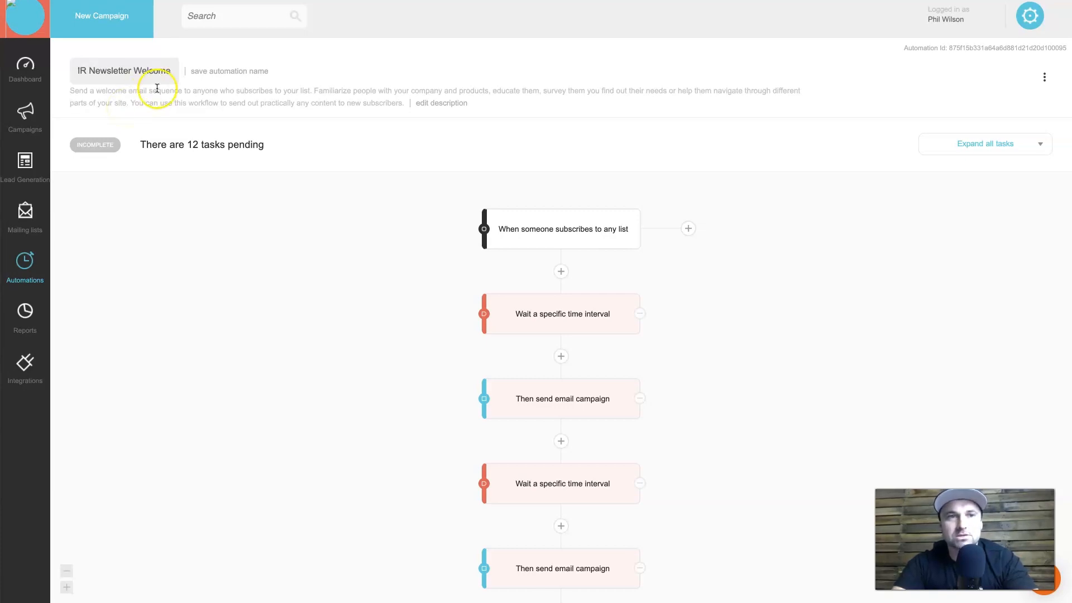
left_click(215, 71)
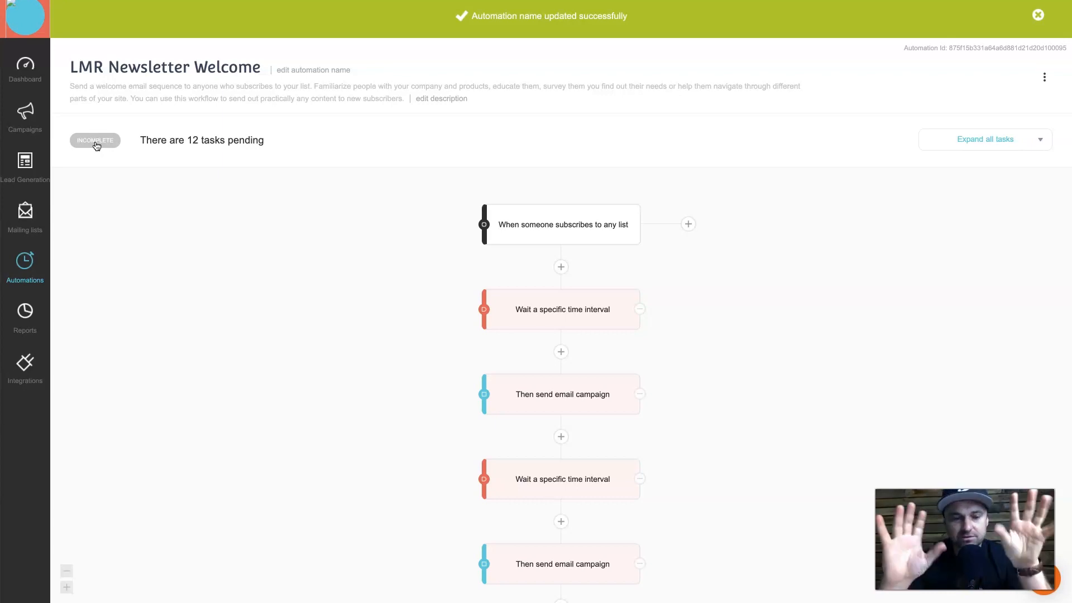
left_click(194, 140)
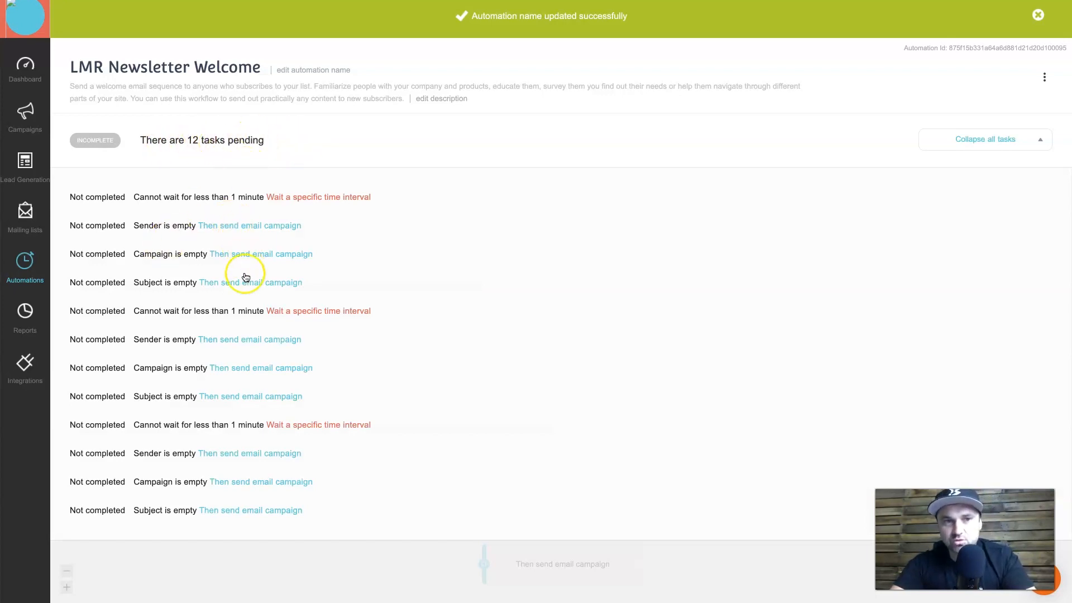
left_click(237, 146)
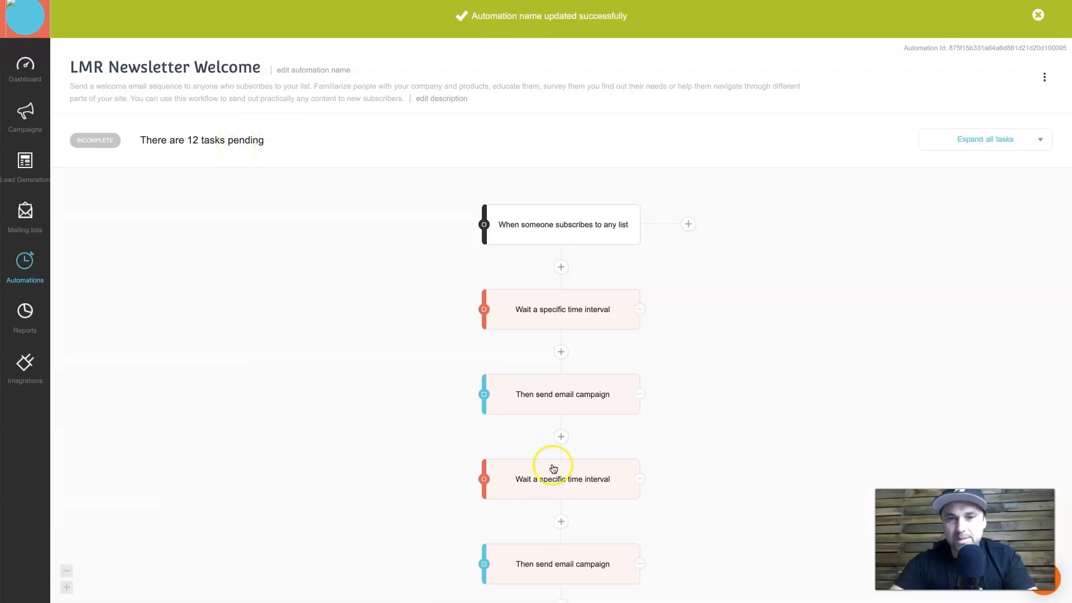
mouse_move(552, 468)
scroll(553, 468, "down", 5)
scroll(552, 468, "up", 5)
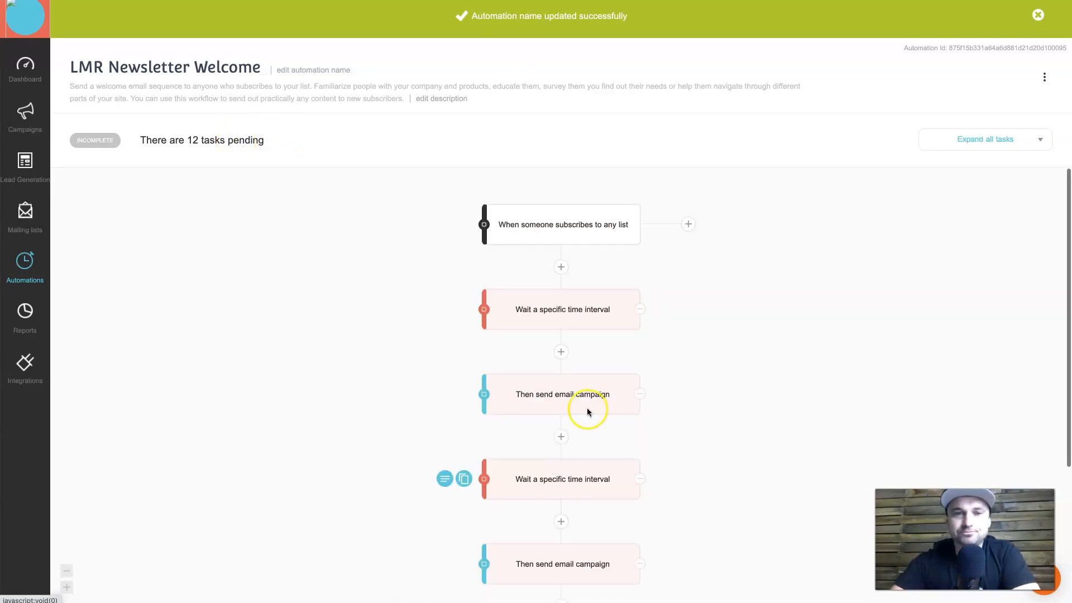
scroll(704, 462, "down", 5)
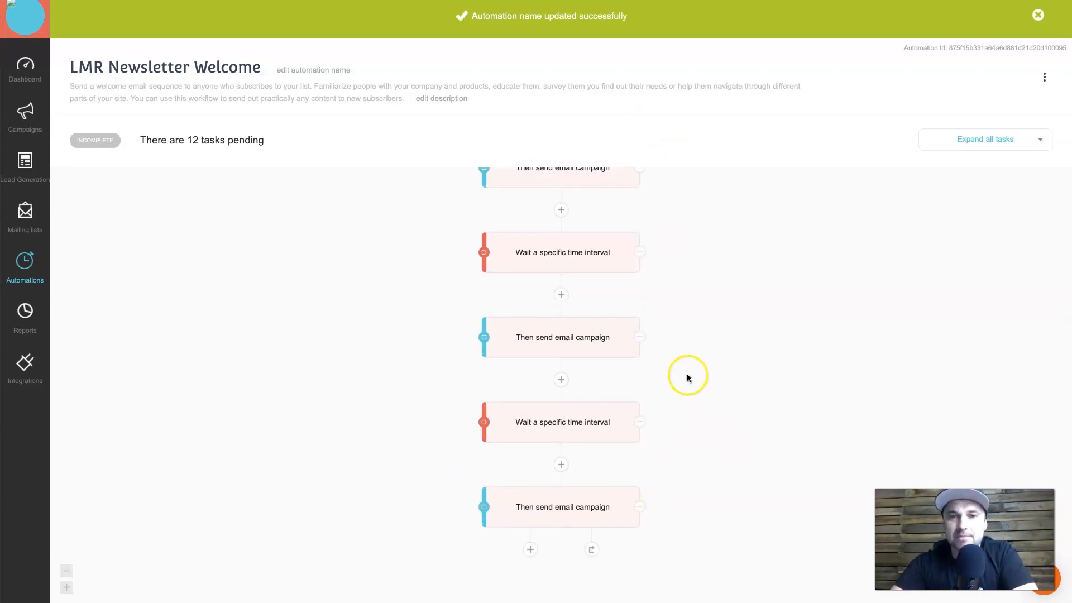
scroll(689, 363, "up", 5)
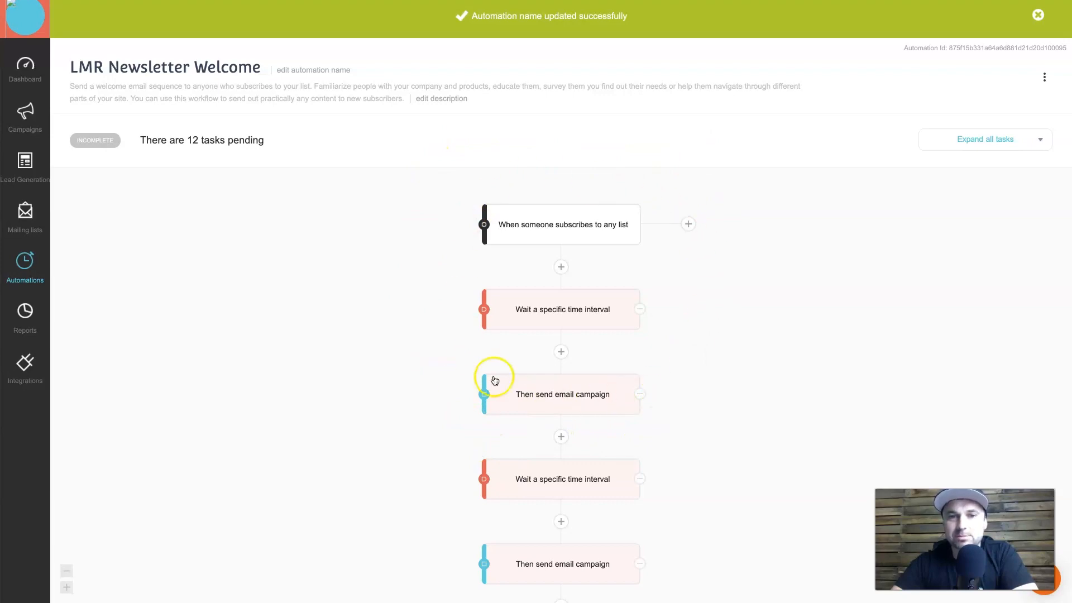
scroll(666, 360, "down", 1)
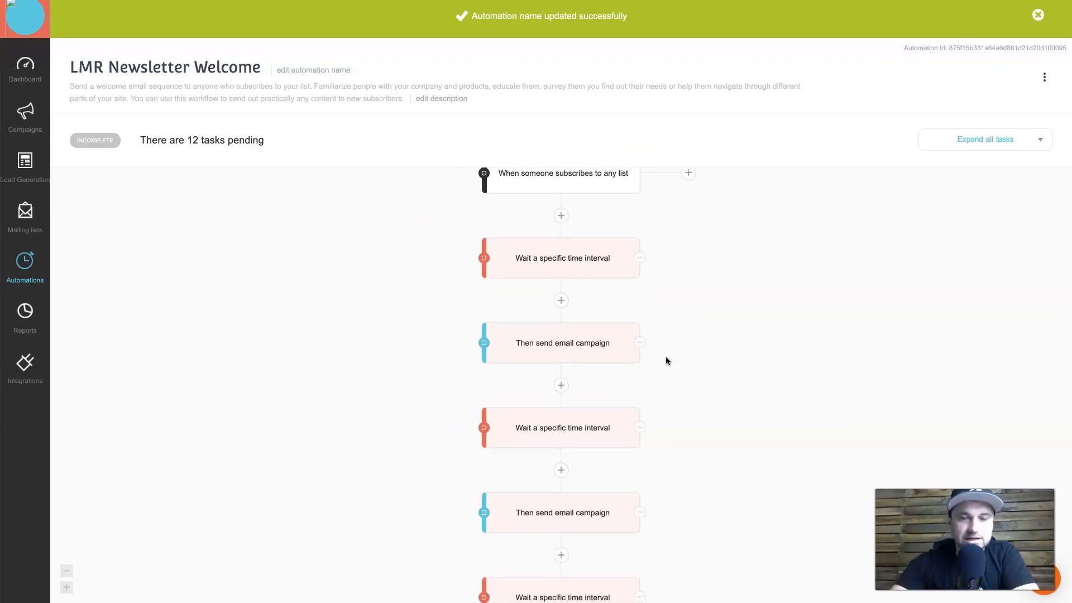
scroll(665, 360, "down", 3)
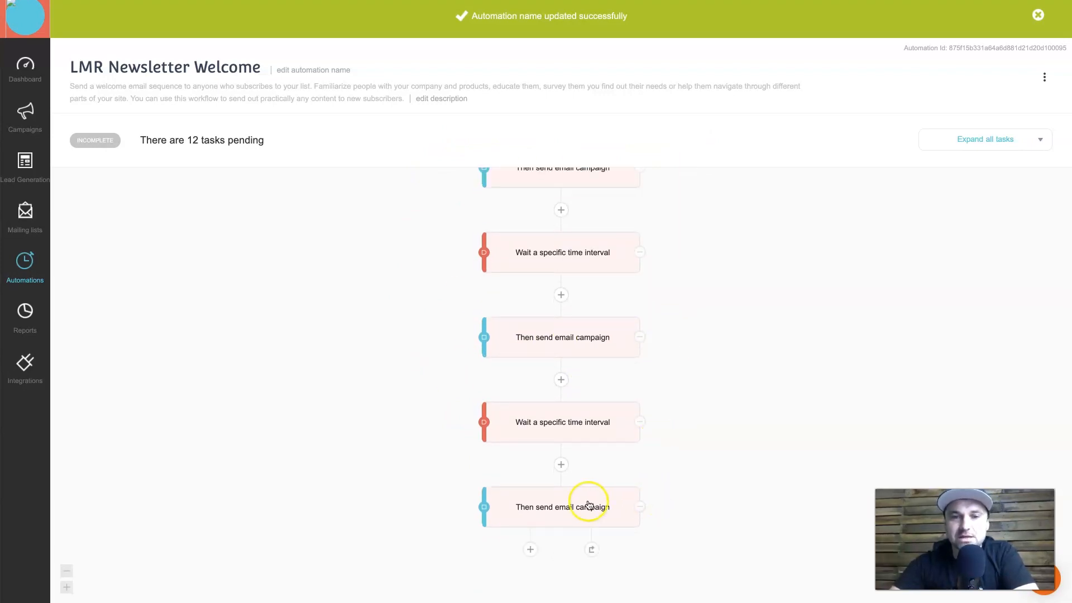
Delete the extra wait and email campaign steps, keeping the trigger, one wait and one email.
left_click(641, 509)
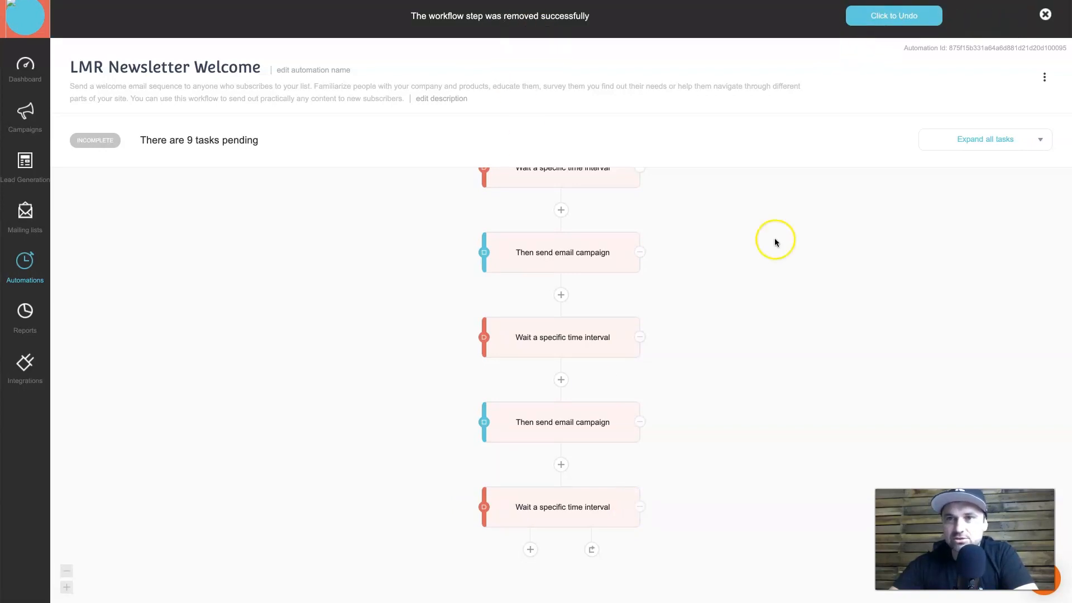
scroll(679, 353, "up", 9)
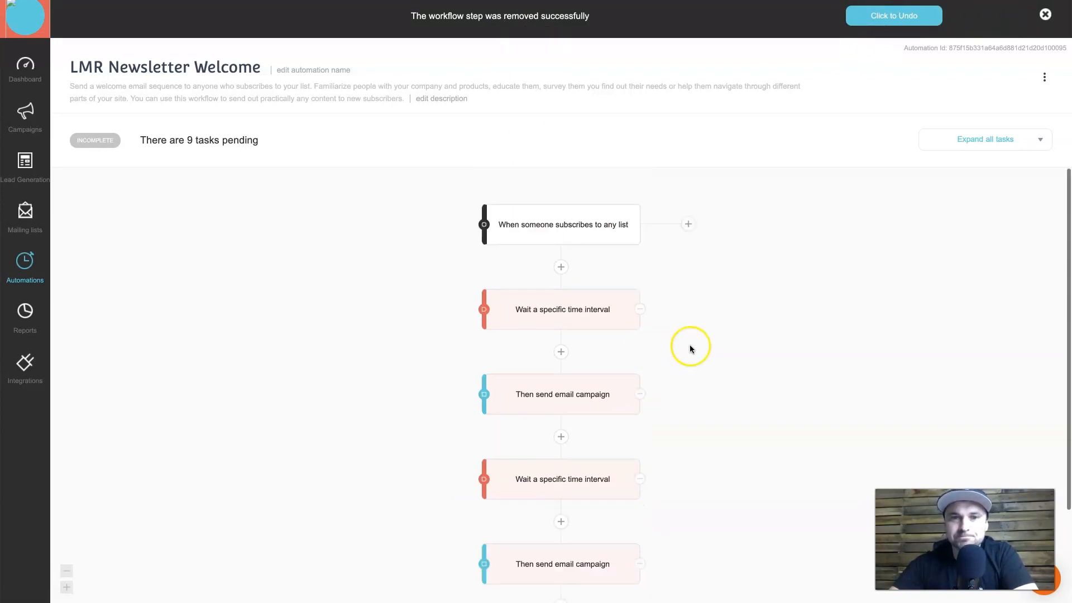
left_click(642, 479)
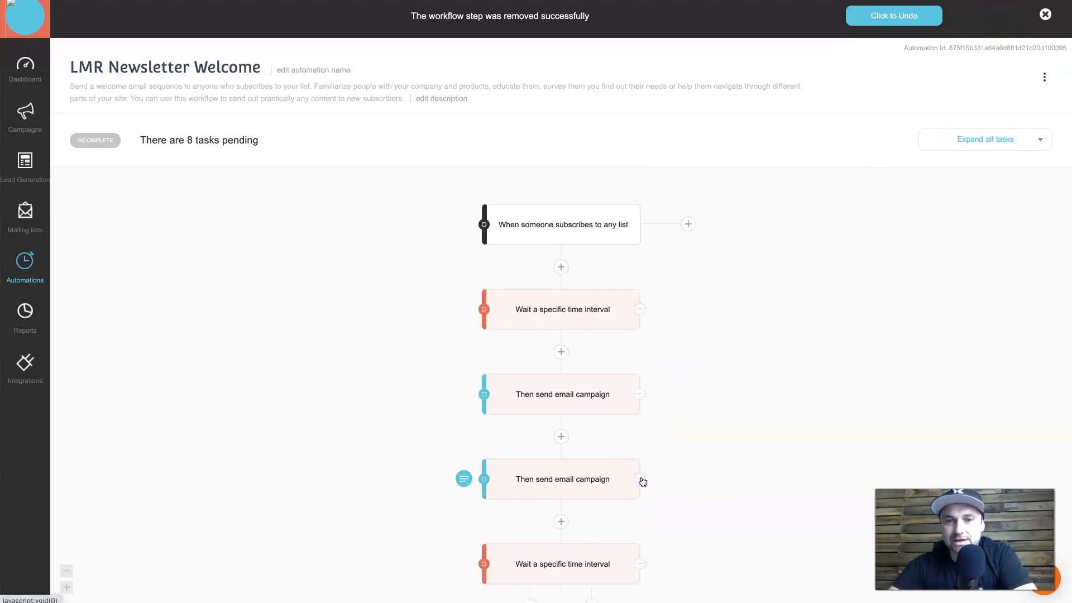
left_click(642, 479)
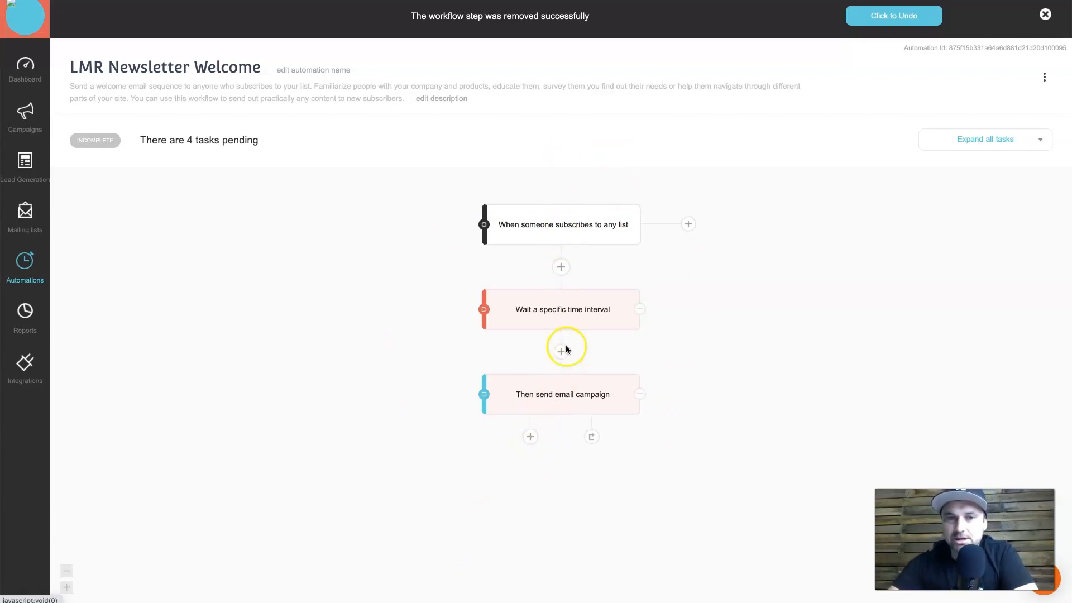
left_click(530, 439)
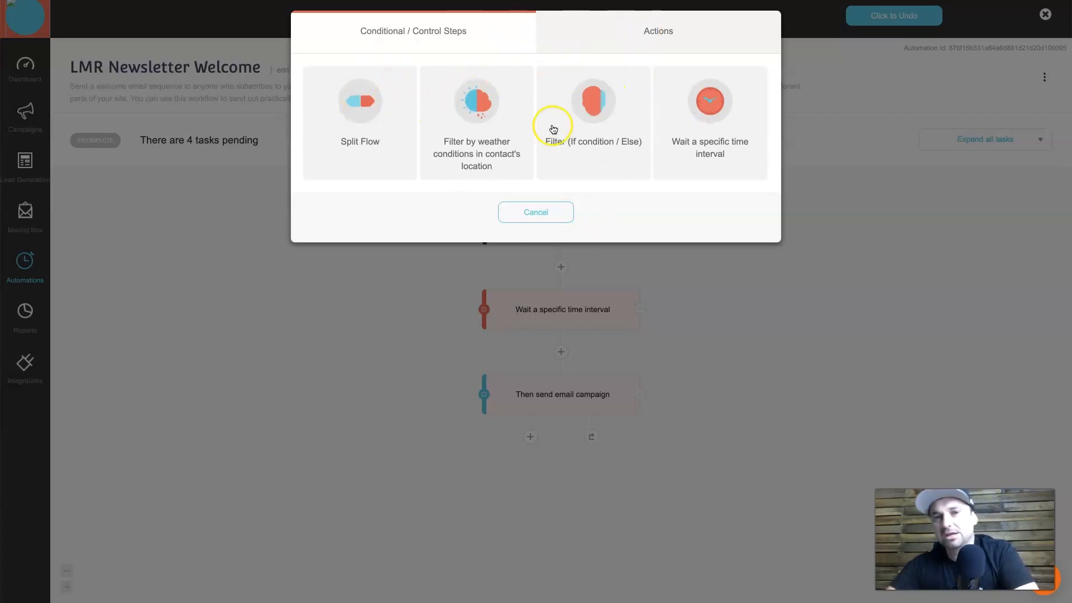
left_click(630, 43)
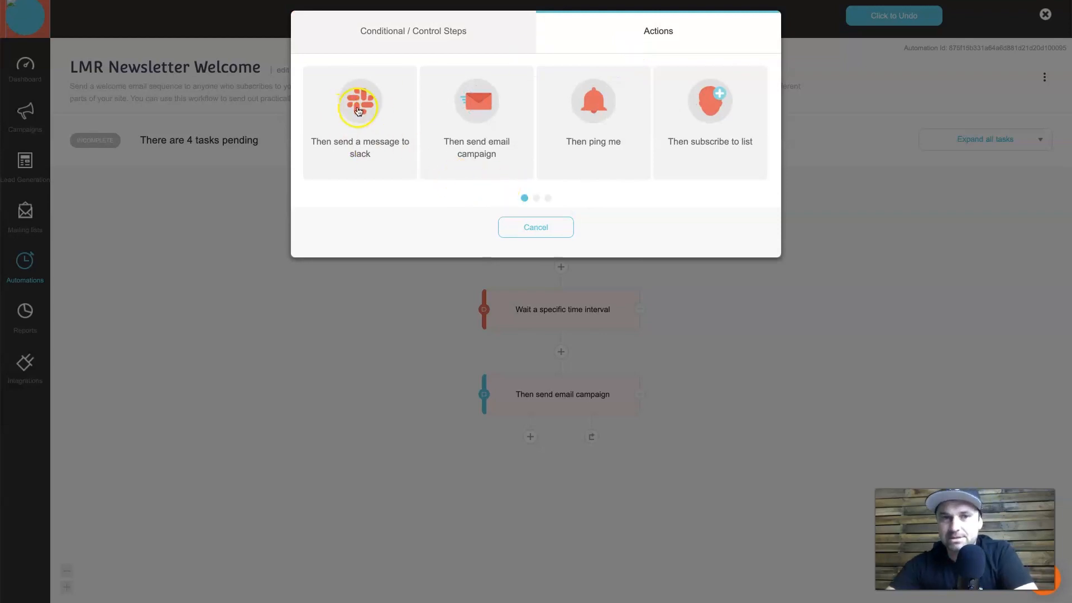
left_click(536, 198)
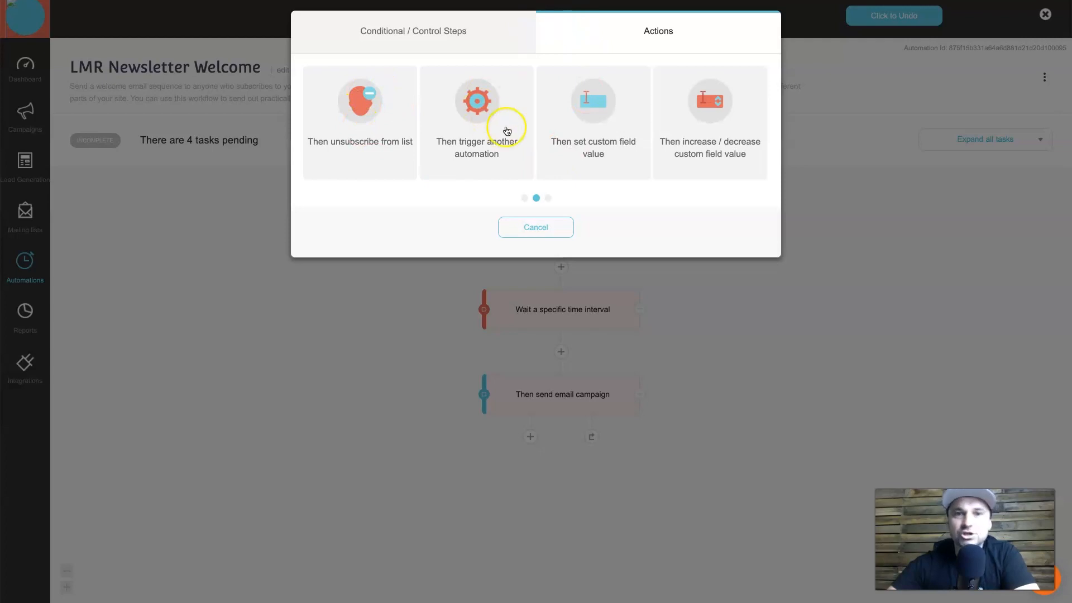
left_click(548, 197)
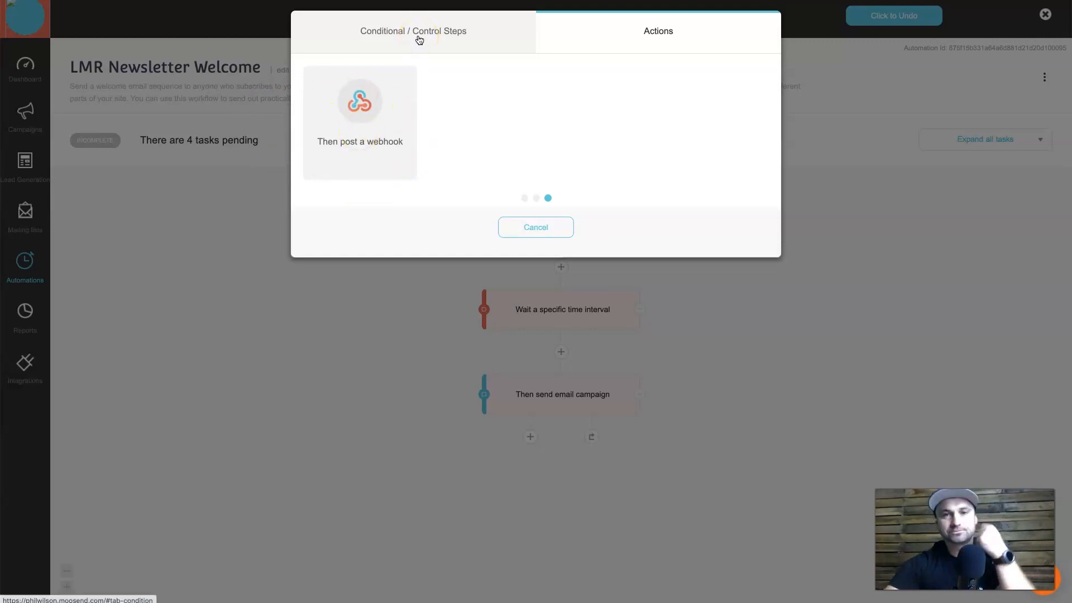
left_click(516, 231)
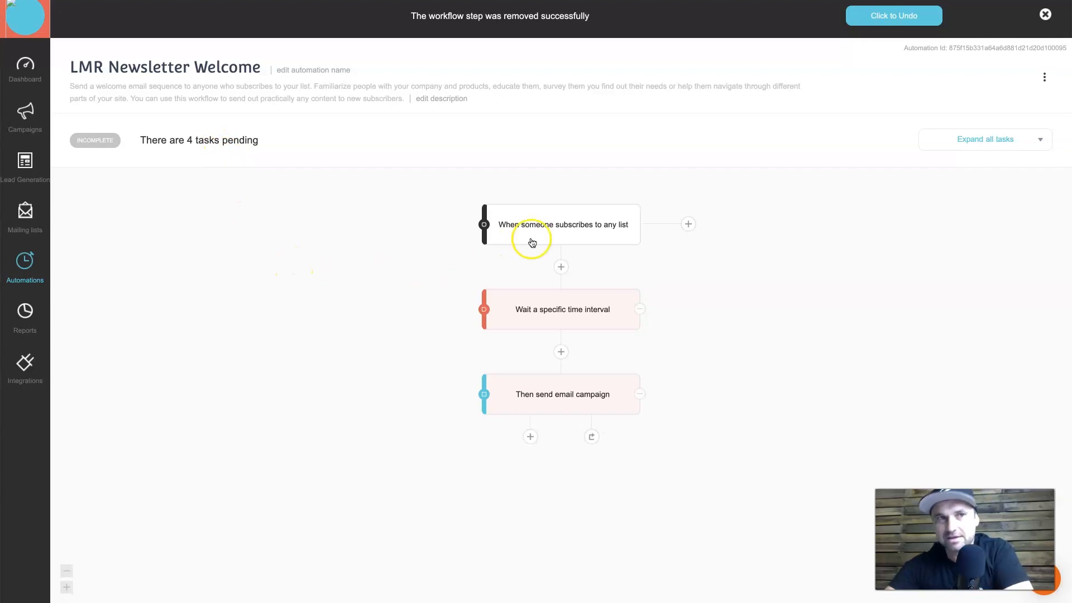
Keep the subscribe trigger's 'Trigger only once?' set to Yes and bring up the Trigger List.
left_click(571, 236)
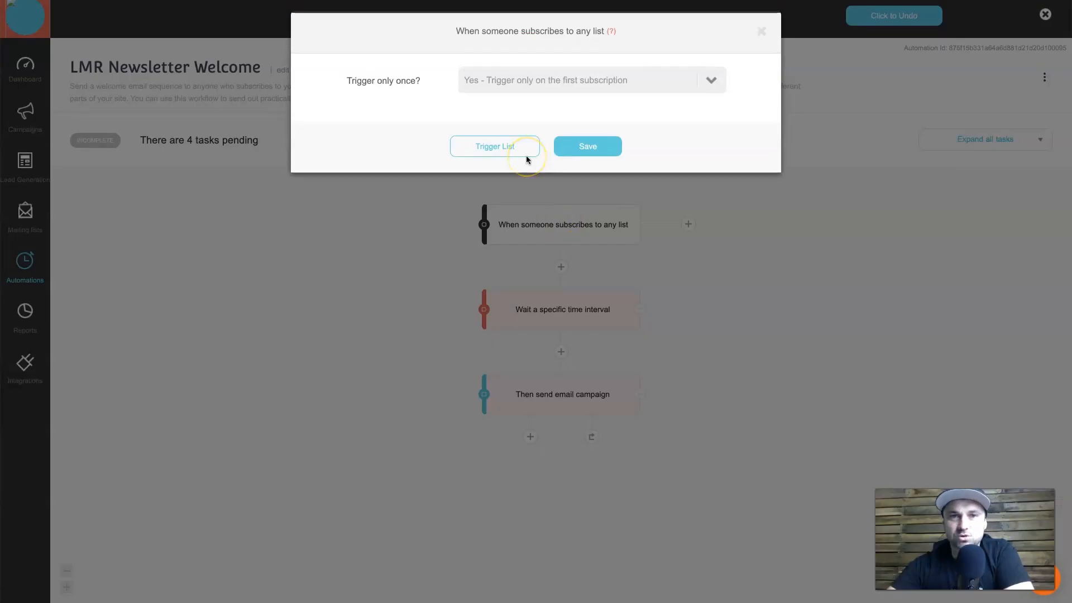
left_click(574, 80)
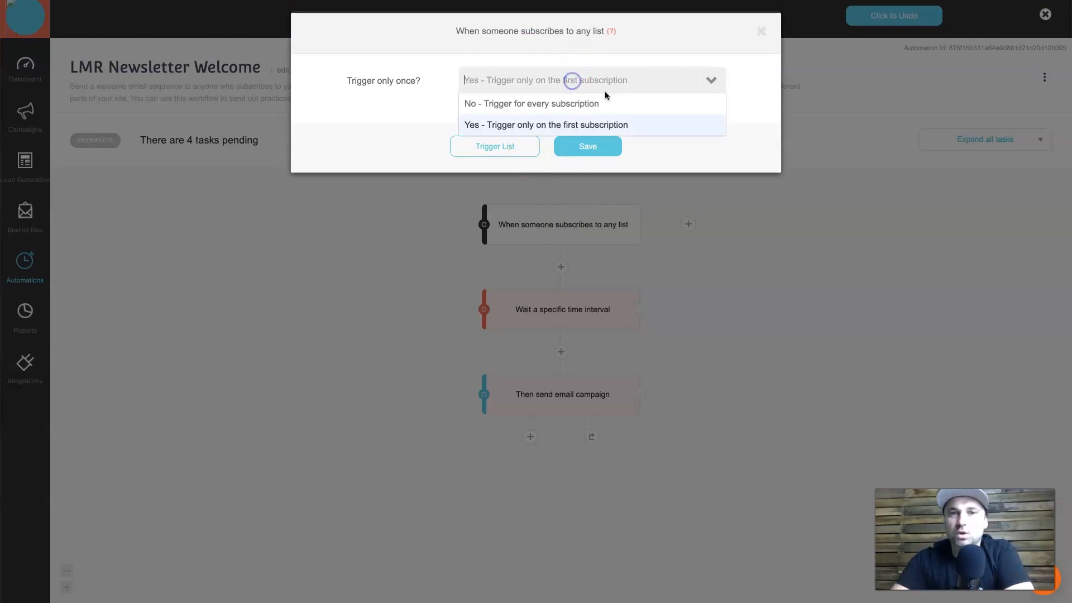
left_click(562, 124)
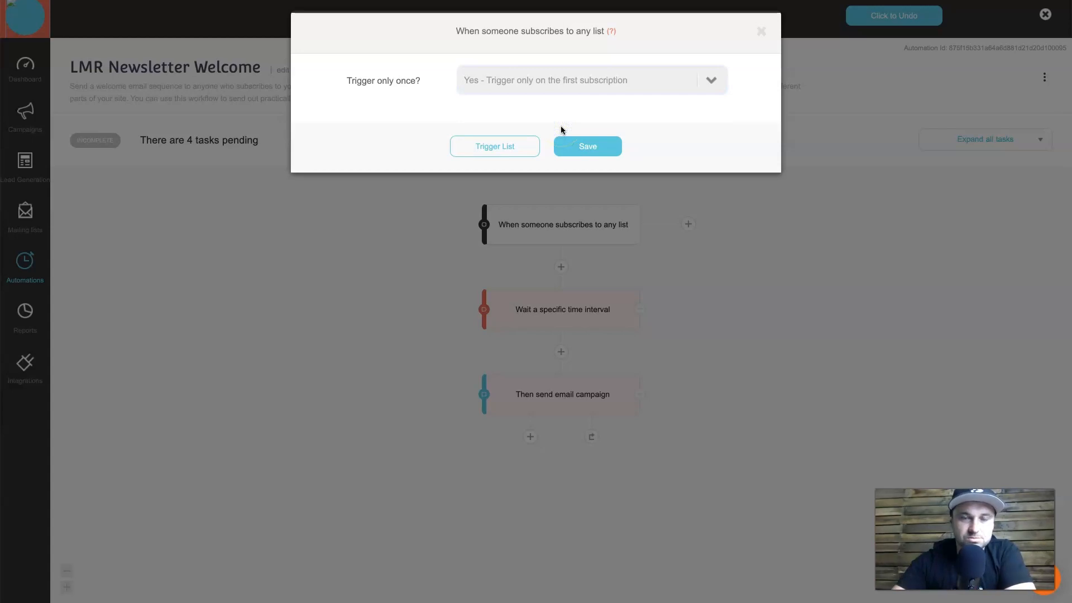
left_click(495, 147)
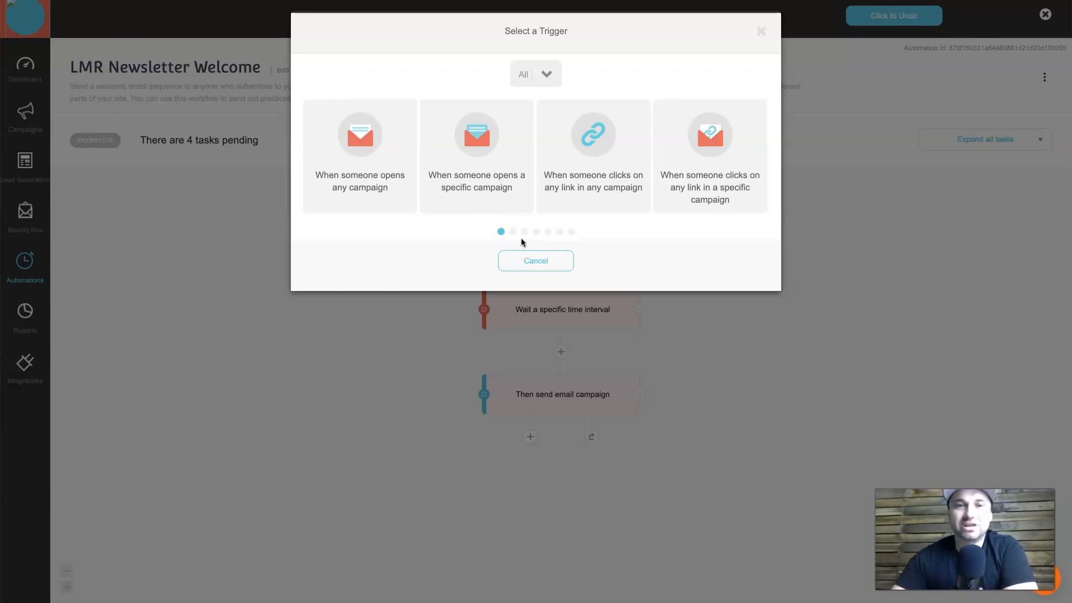
Switch the trigger to 'When someone subscribes to a specific list' with the LMR Newsletter list and save.
left_click(513, 233)
left_click(512, 232)
left_click(543, 137)
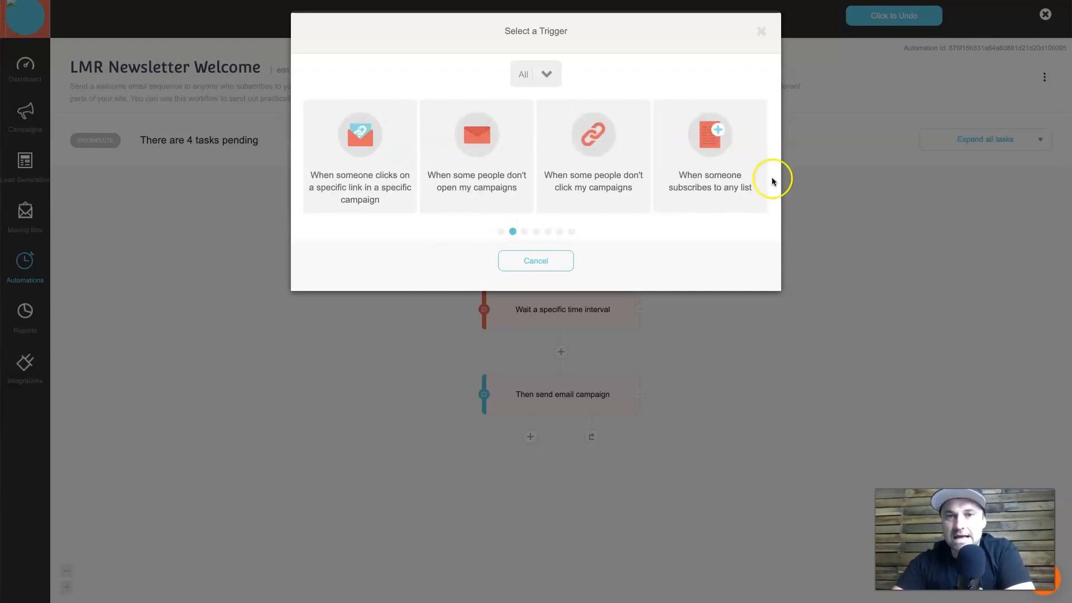
left_click(528, 232)
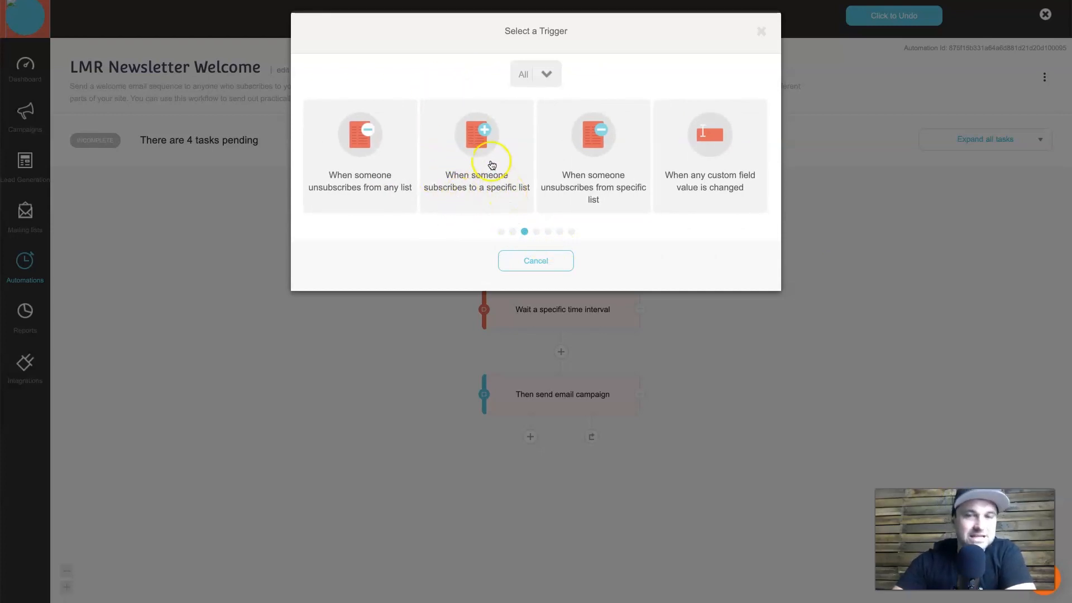
left_click(491, 163)
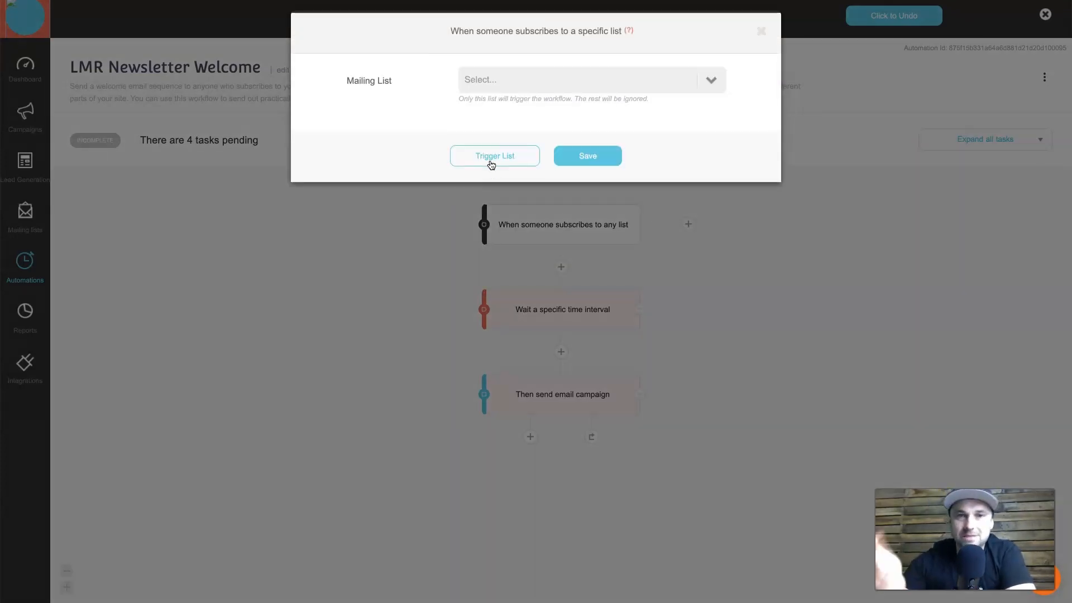
left_click(568, 82)
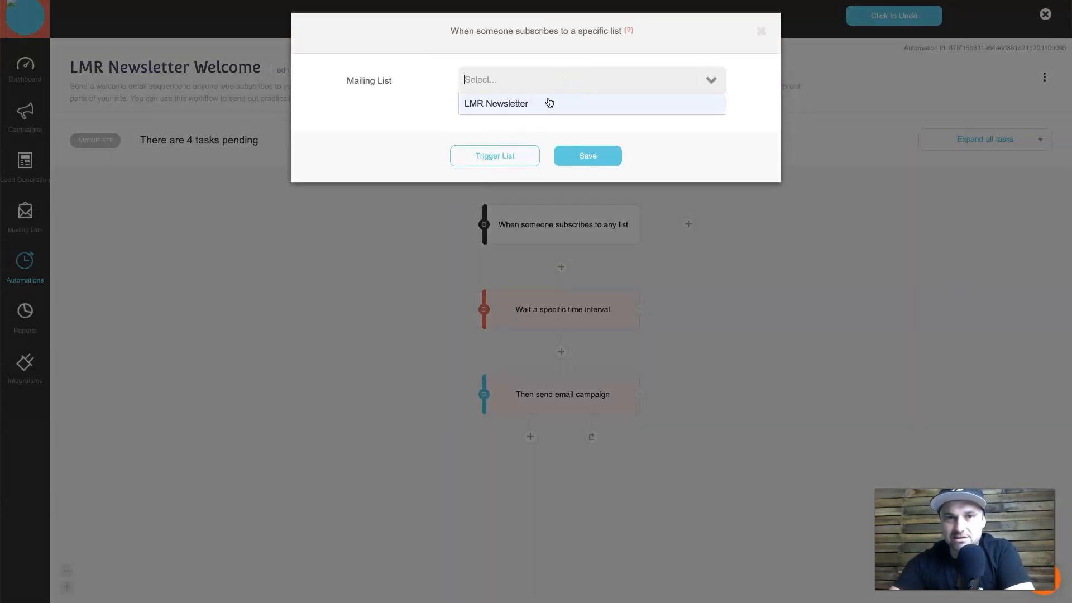
left_click(549, 101)
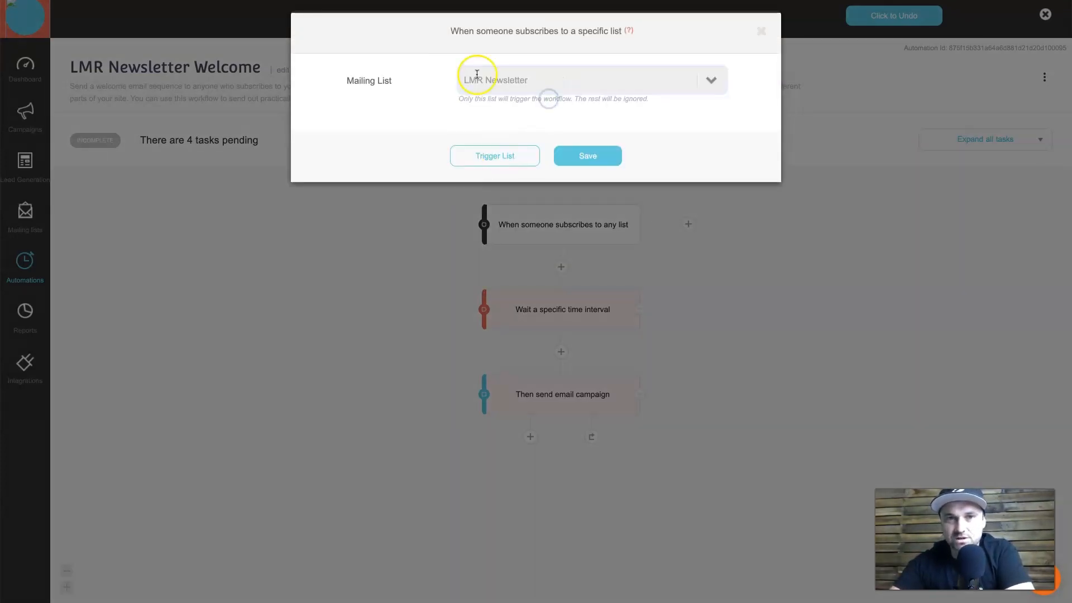
left_click(589, 159)
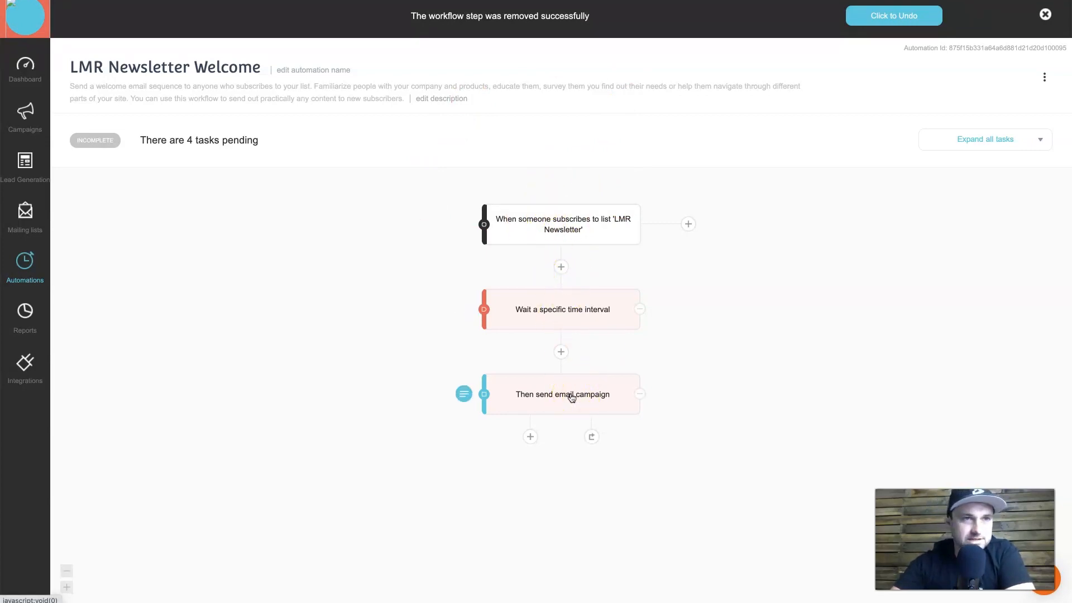
Set the wait step's time to wait to 10 minutes and save it.
left_click(536, 318)
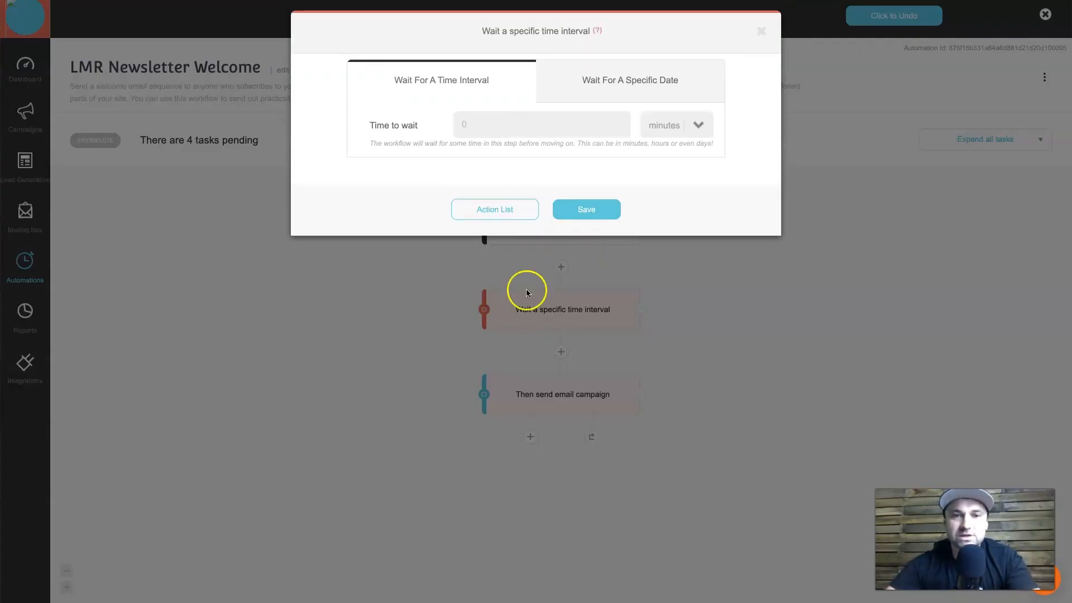
left_click(457, 124)
type("10")
left_click(697, 128)
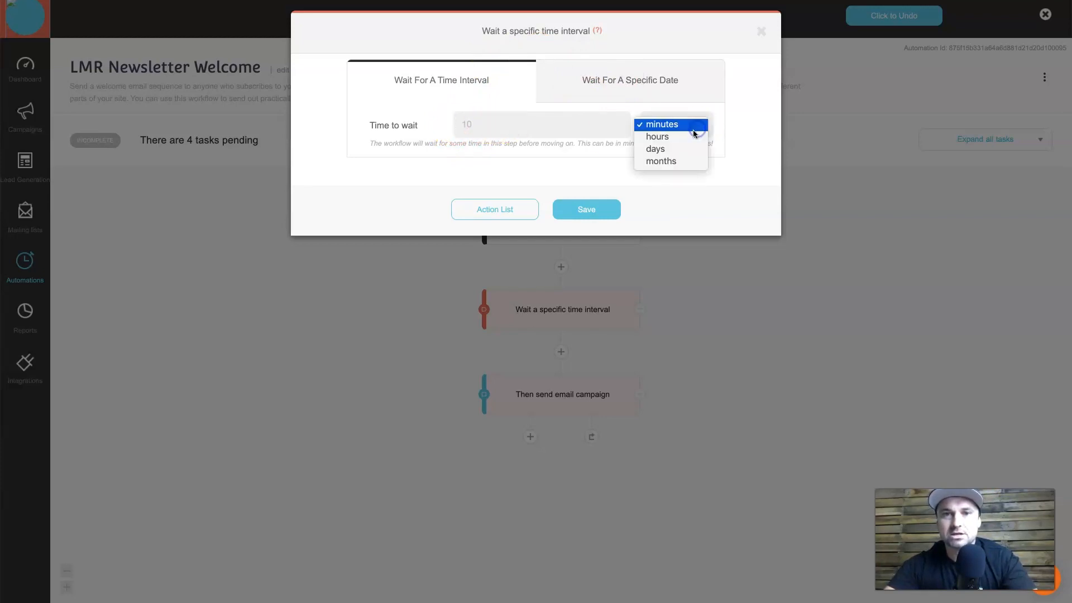
left_click(534, 125)
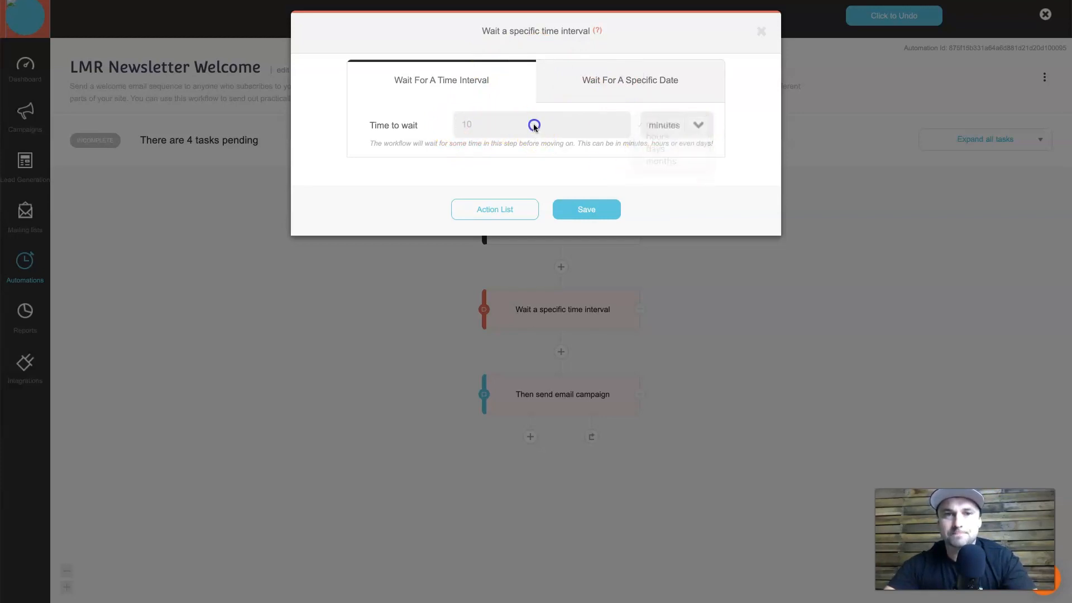
left_click(580, 210)
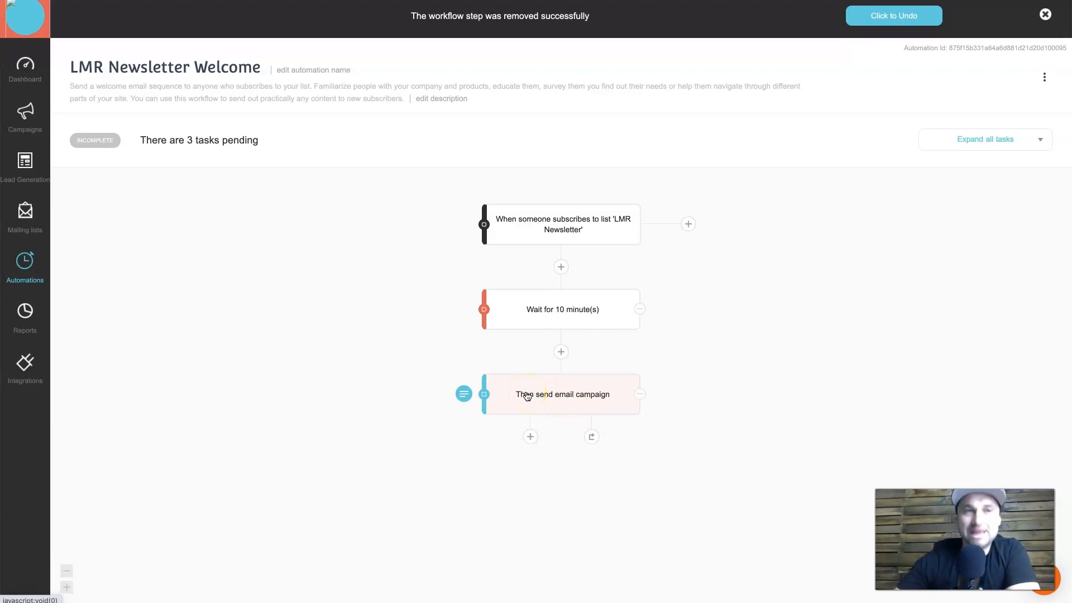
Give the email step the subject 'Congratulations, You're In' and choose a sender address.
left_click(560, 394)
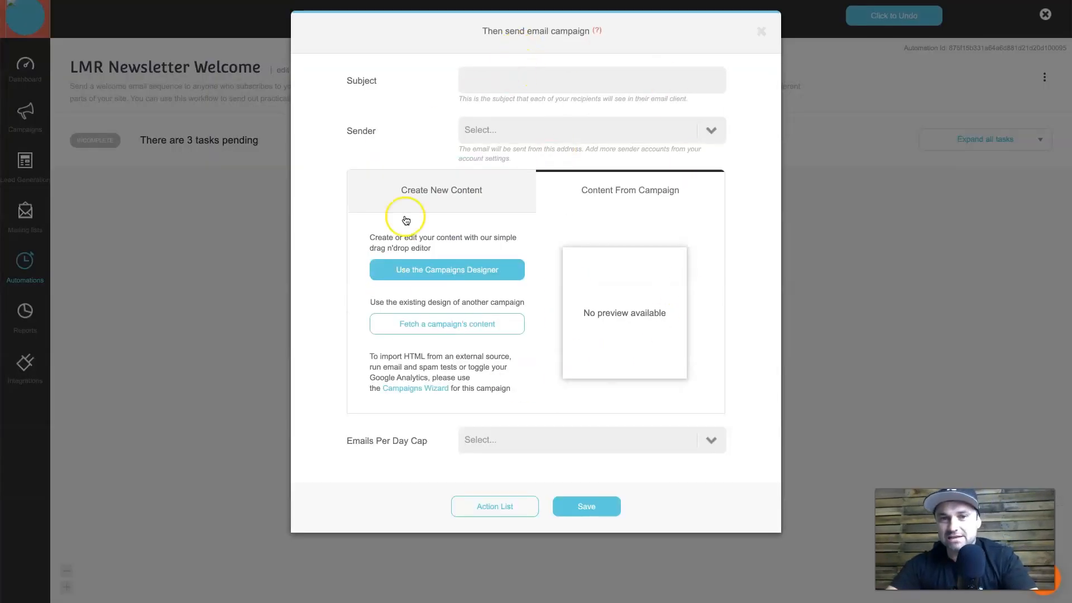
left_click(542, 80)
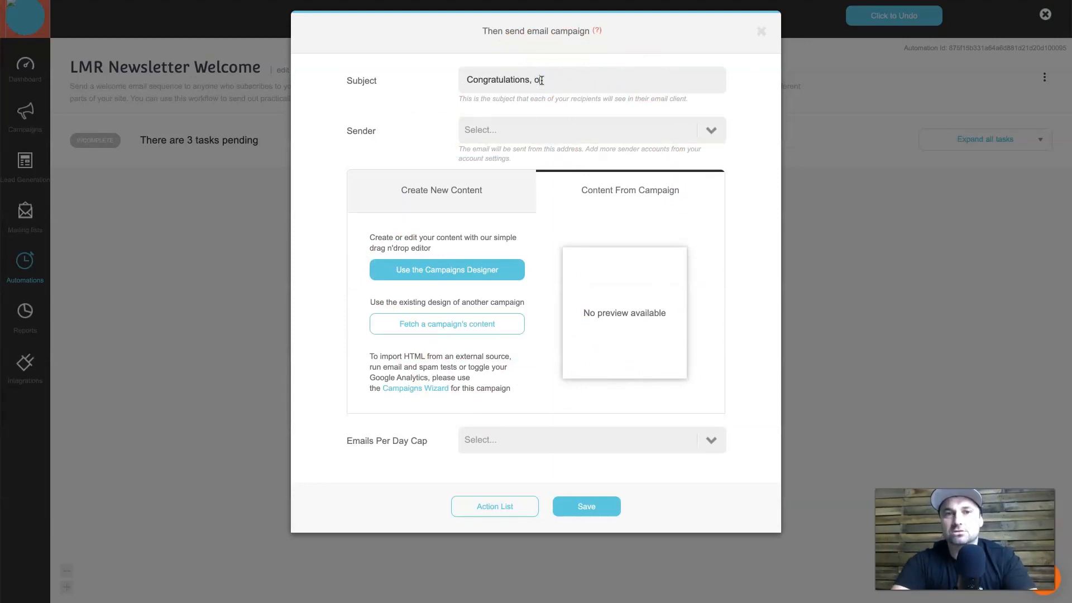
left_click(536, 129)
left_click(507, 153)
Open the blank drag-and-drop Campaigns Designer for the email content.
left_click(389, 265)
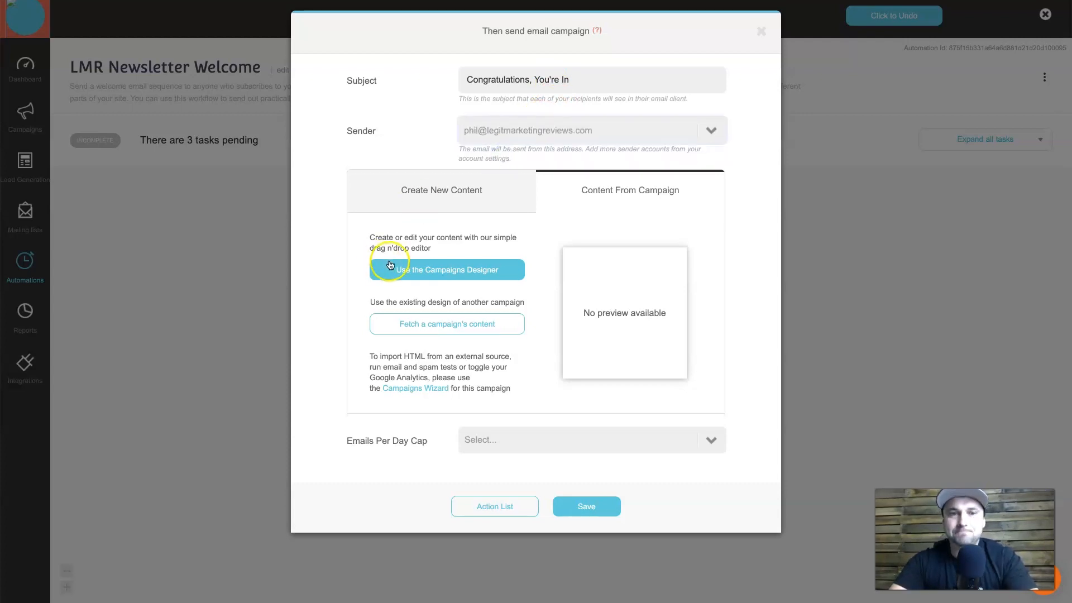
left_click(474, 275)
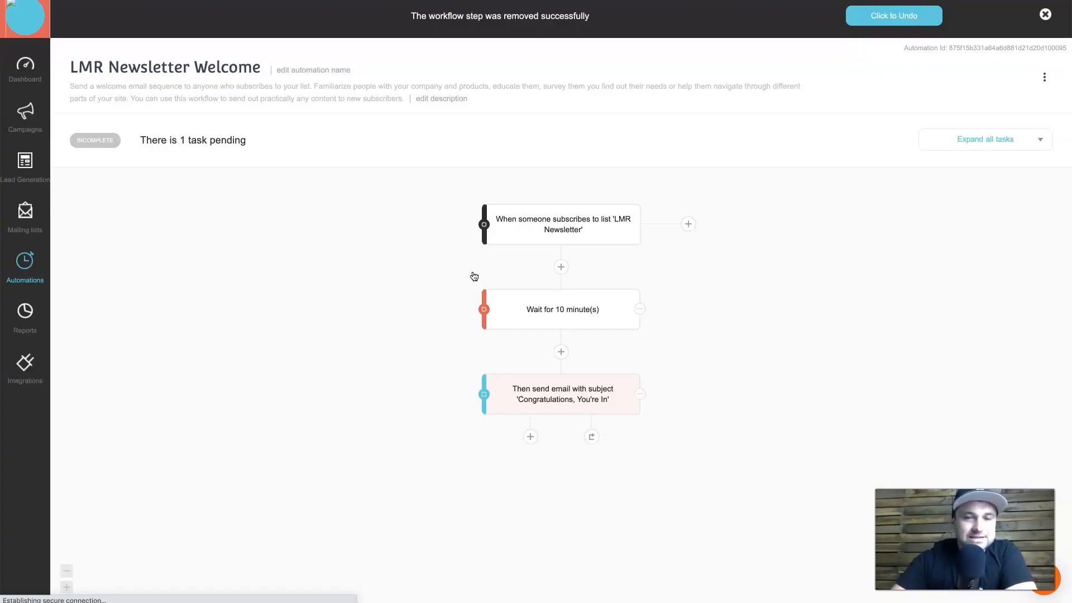
left_click(300, 153)
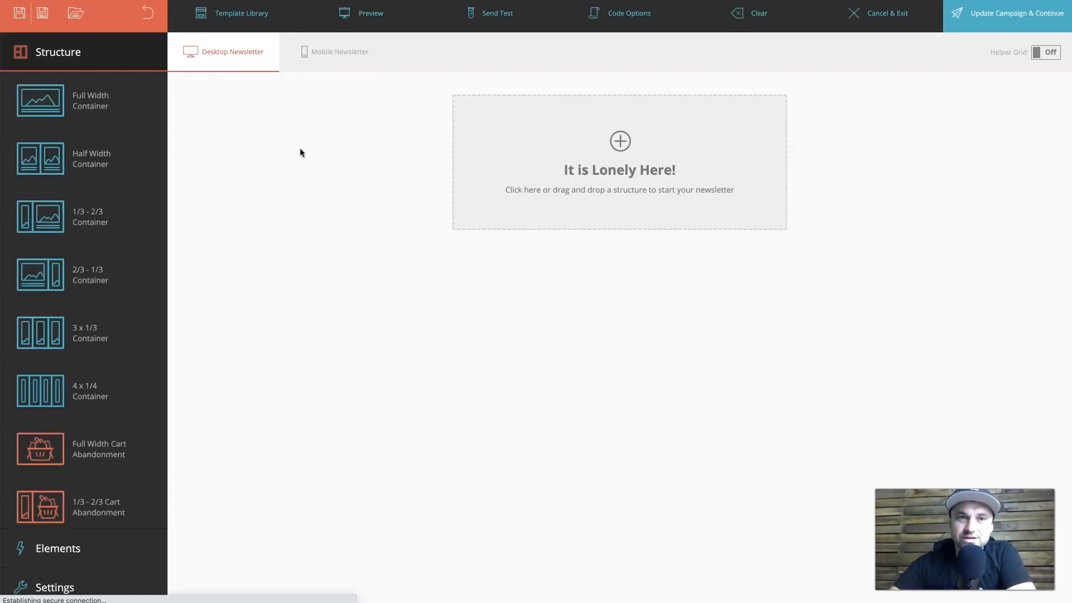
Load the 'test public' template from the Template Library into the email.
left_click(264, 29)
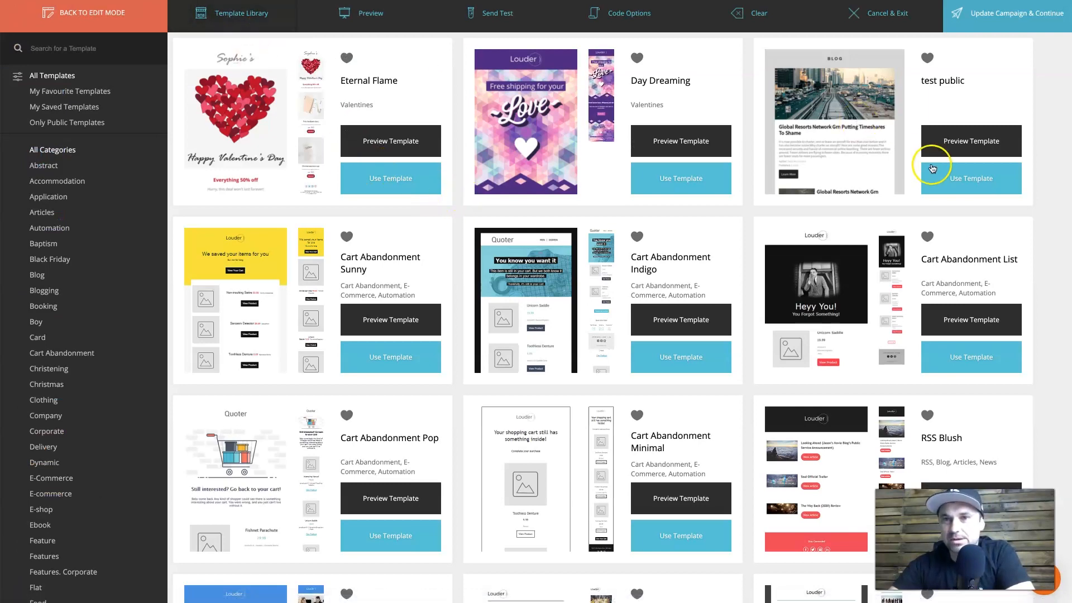
left_click(986, 178)
left_click(684, 155)
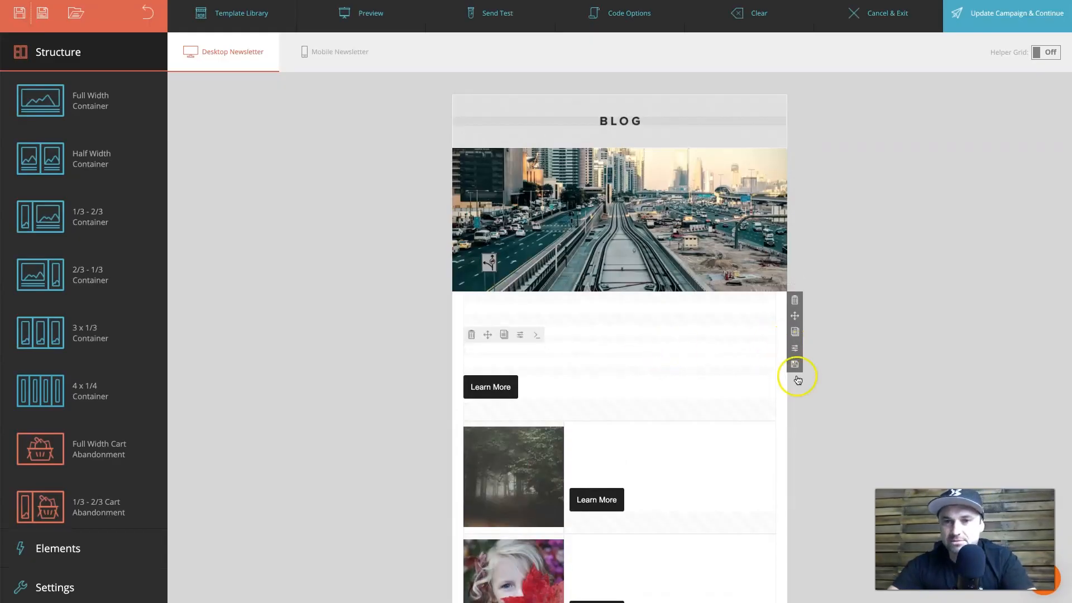
Delete the first two unwanted template rows and turn off further removal confirmations.
scroll(782, 427, "down", 4)
left_click(795, 361)
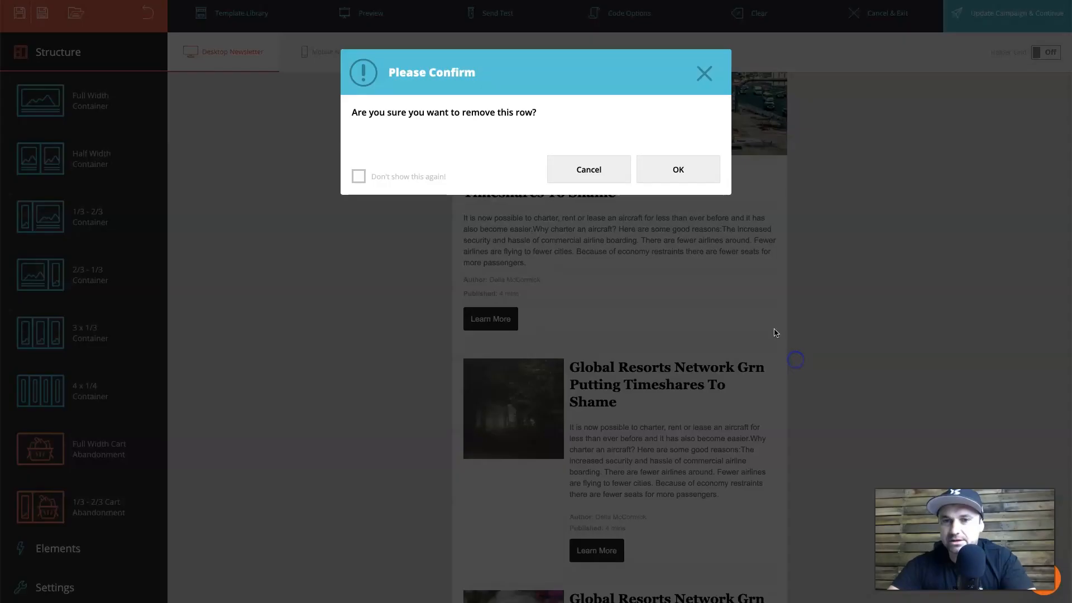
left_click(676, 169)
left_click(791, 292)
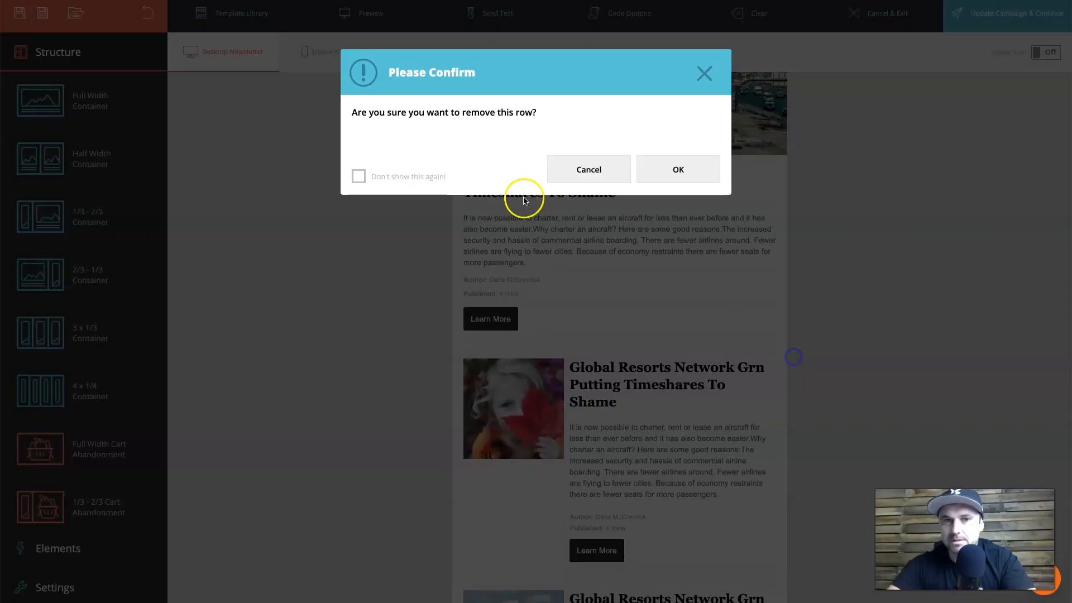
left_click(360, 176)
left_click(678, 169)
Delete the image, Astronomy, Find Out Some More, 2x2 grid and AD/Technology rows, then check mobile layout.
left_click(799, 360)
left_click(800, 360)
left_click(800, 360)
left_click(795, 366)
left_click(795, 366)
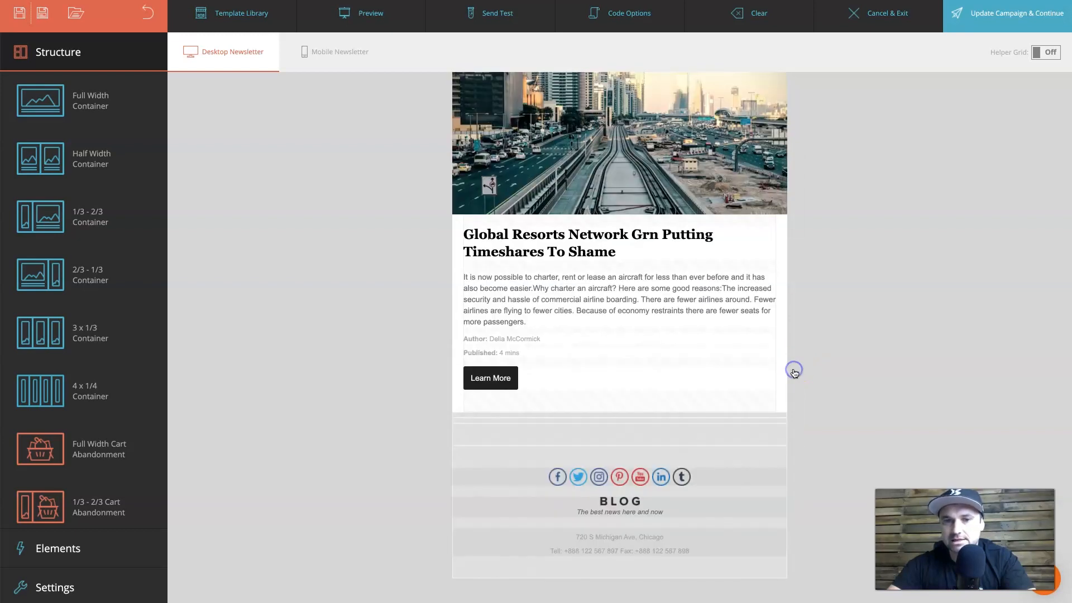
left_click(347, 56)
left_click(255, 44)
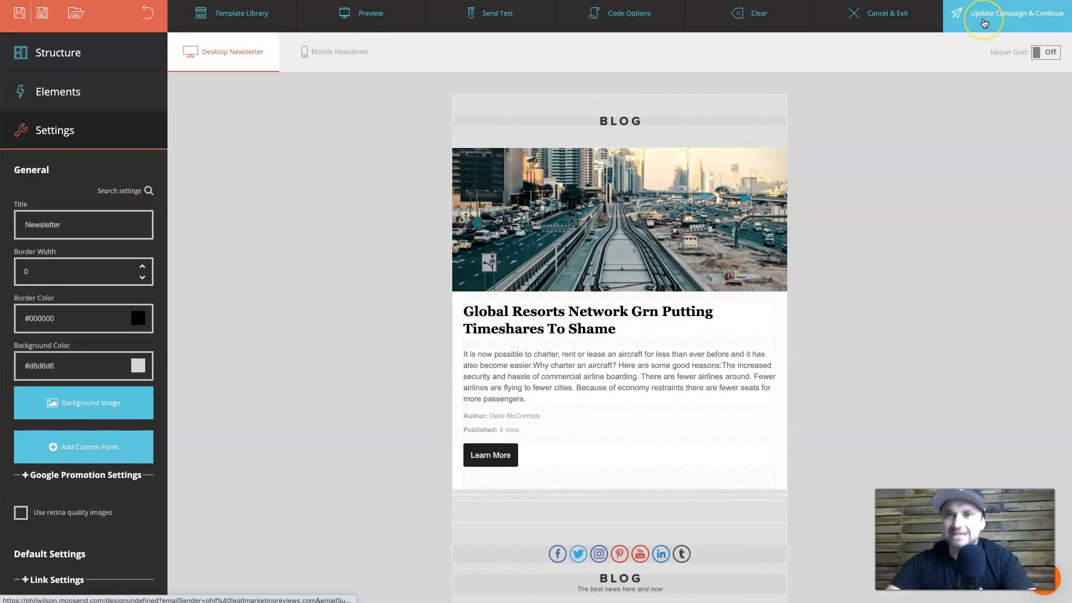
Save the email design with Update Campaign & Continue and confirm with OK.
left_click(984, 23)
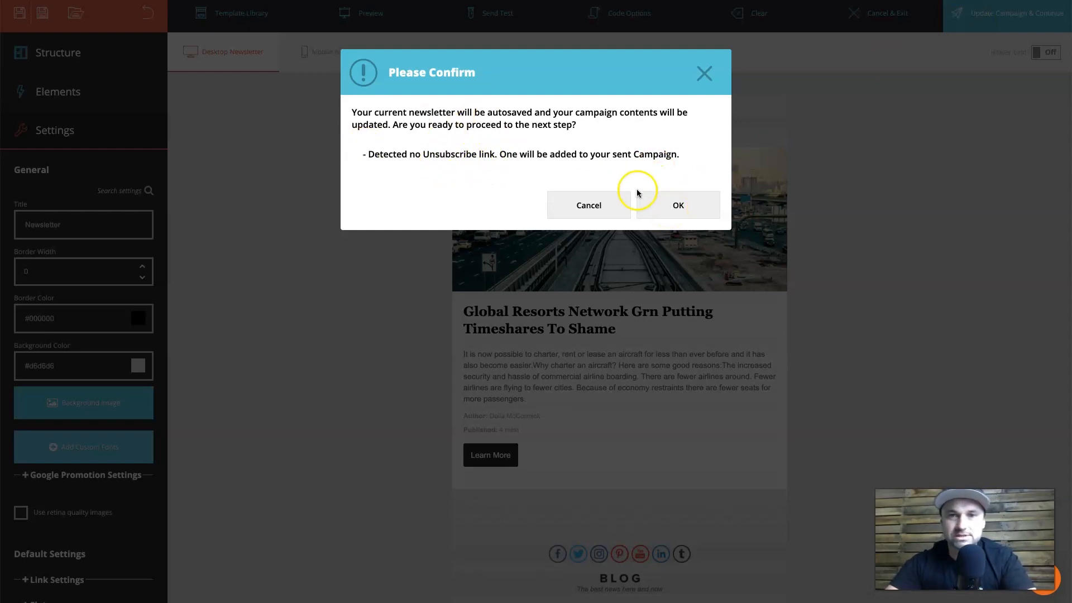
left_click(668, 206)
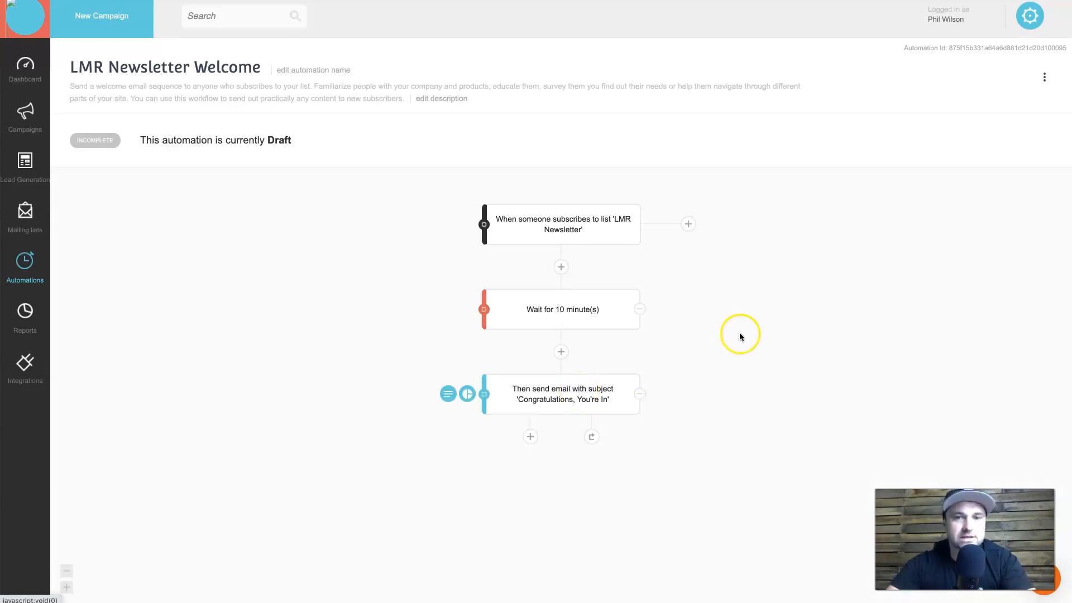
Set the welcome email step's Emails Per Day Cap to Unlimited and save the step.
left_click(548, 403)
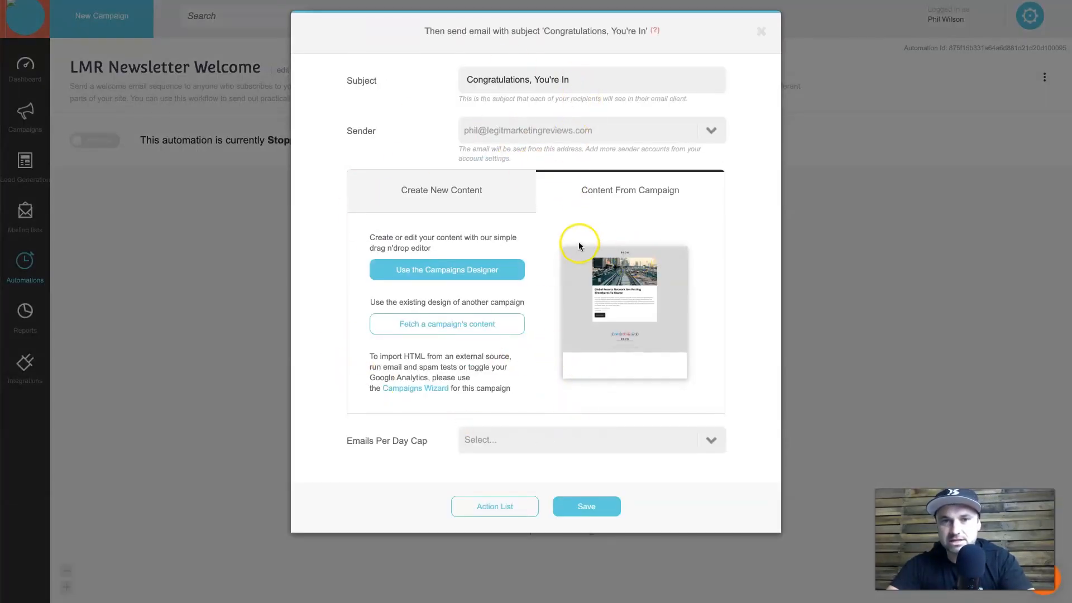
left_click(506, 448)
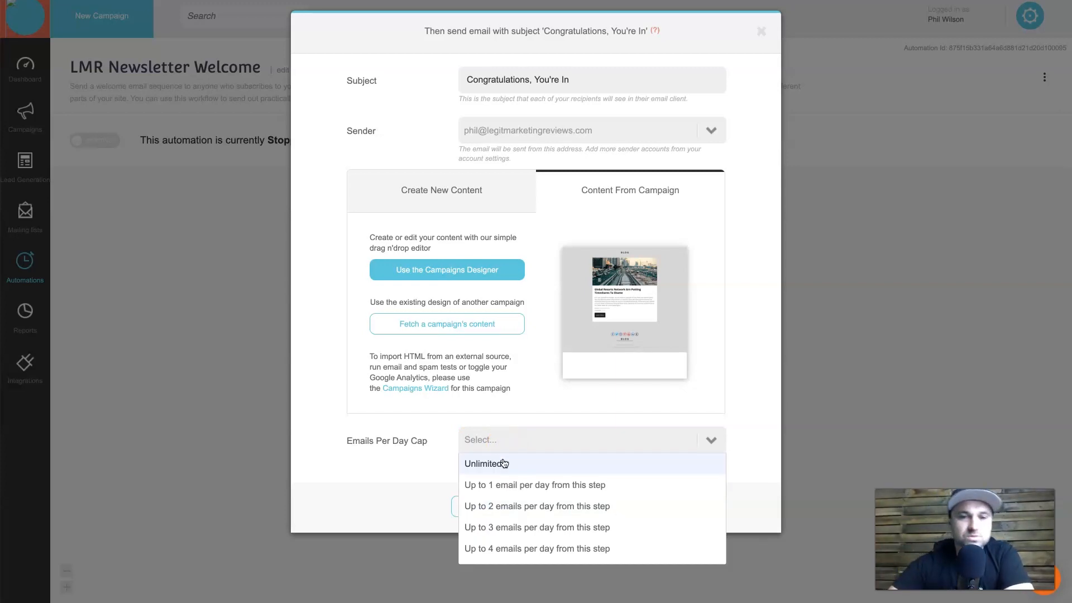
left_click(502, 463)
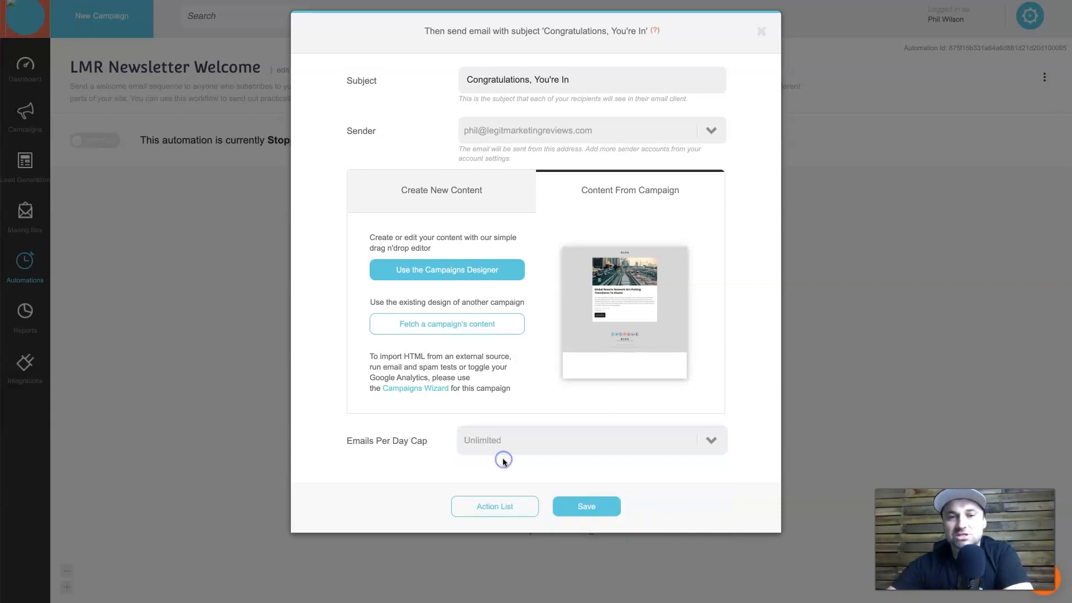
left_click(604, 516)
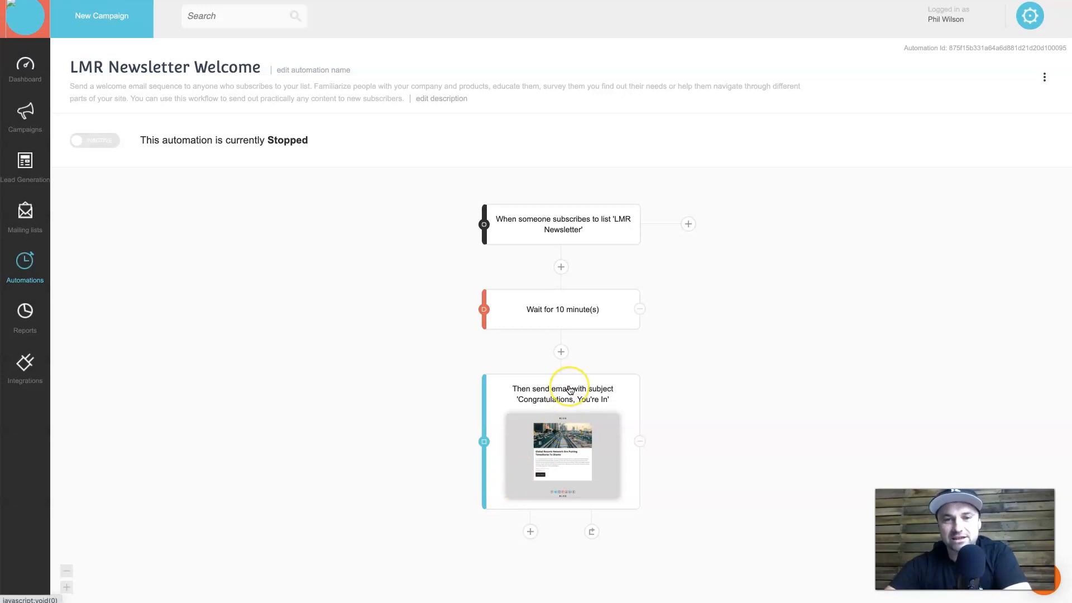
left_click(570, 390)
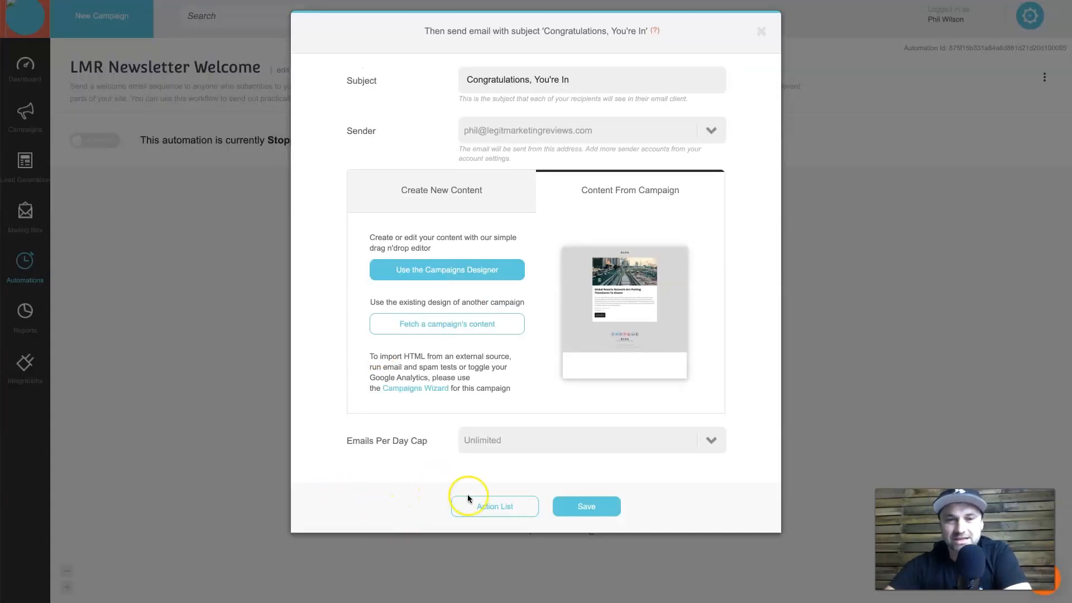
left_click(493, 510)
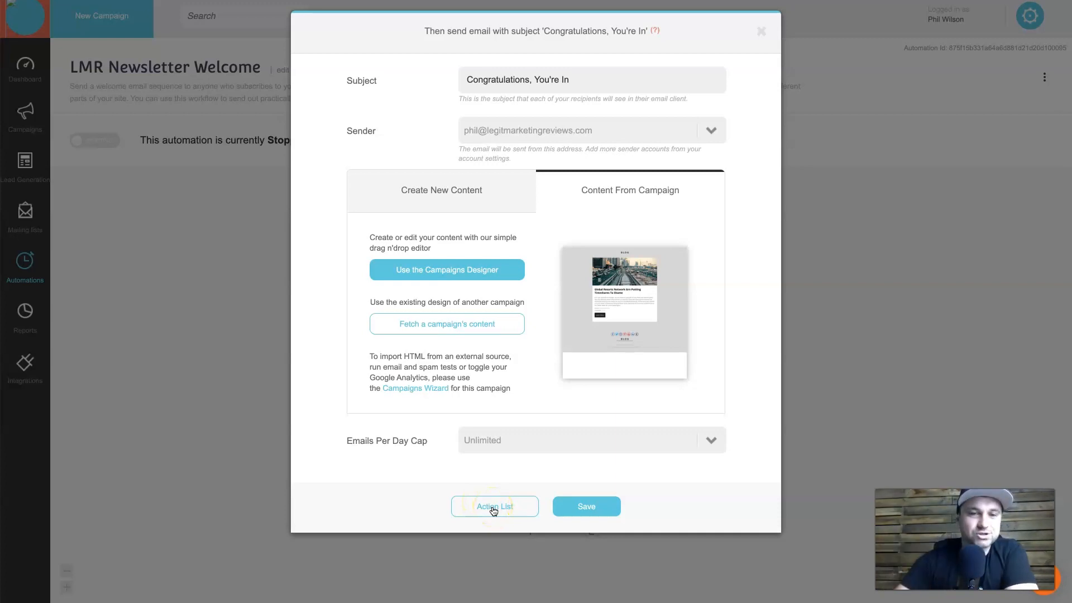
Add an If/Else filter step to the workflow and start a new condition.
left_click(494, 509)
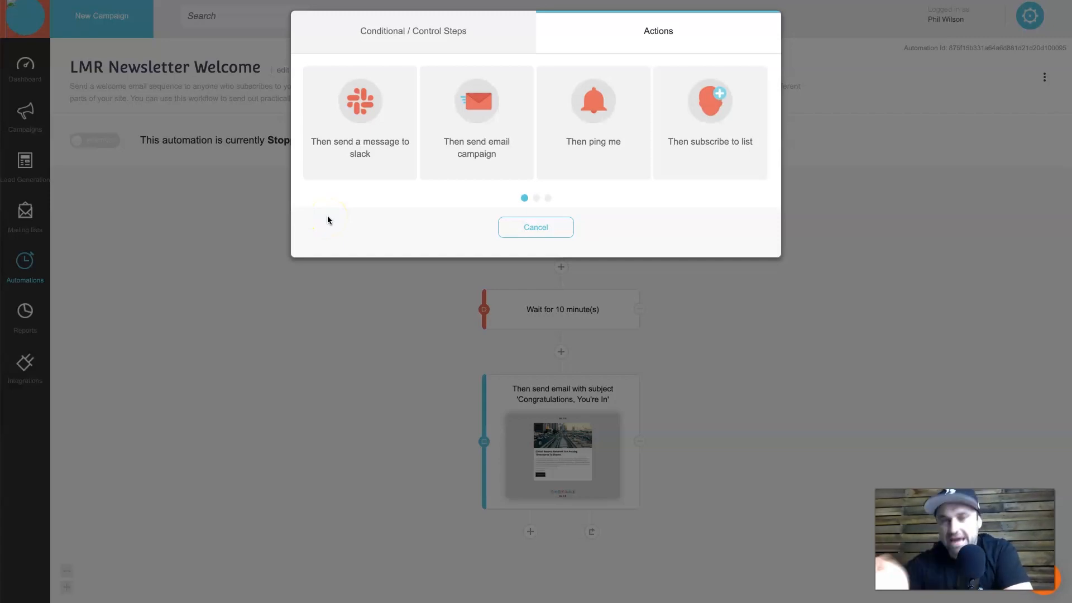
left_click(458, 206)
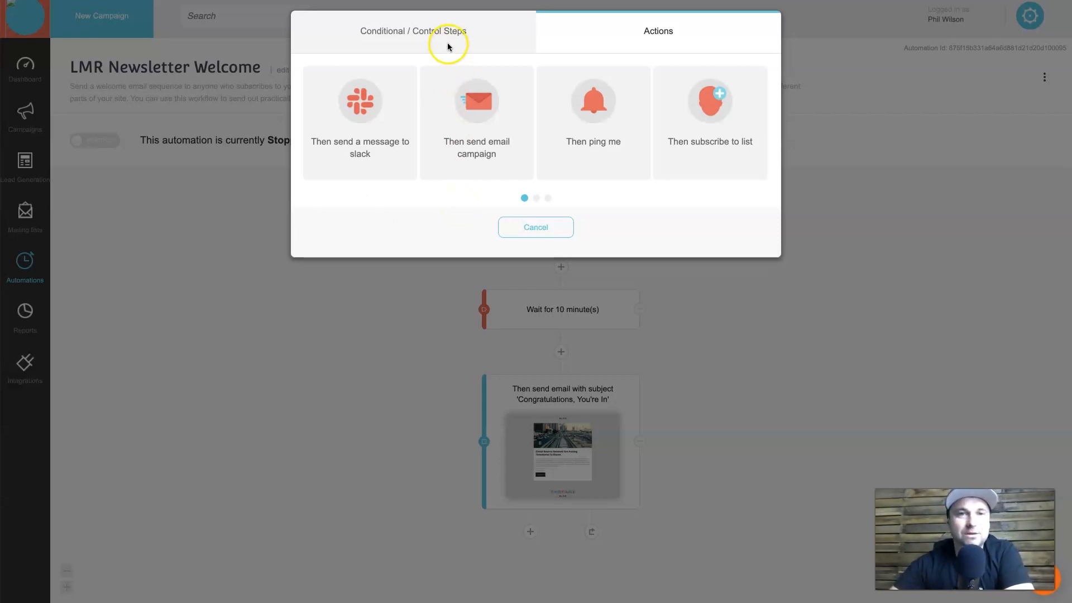
left_click(411, 28)
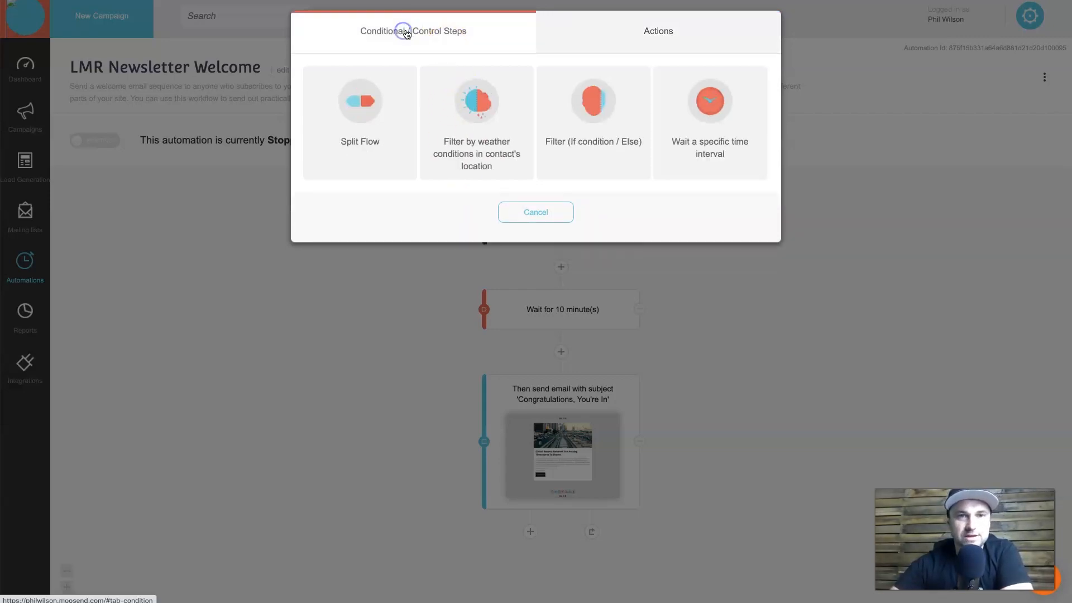
left_click(602, 119)
left_click(526, 90)
left_click(319, 107)
left_click(517, 115)
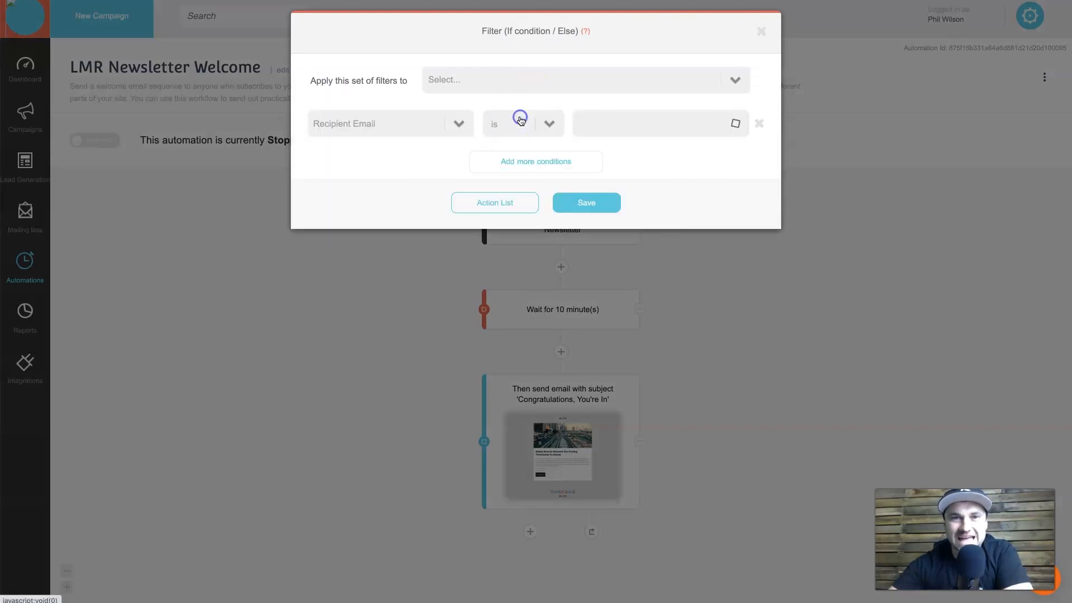
Set the condition to Specific Campaign Clicked with the first Automation Campaign and save it.
left_click(402, 122)
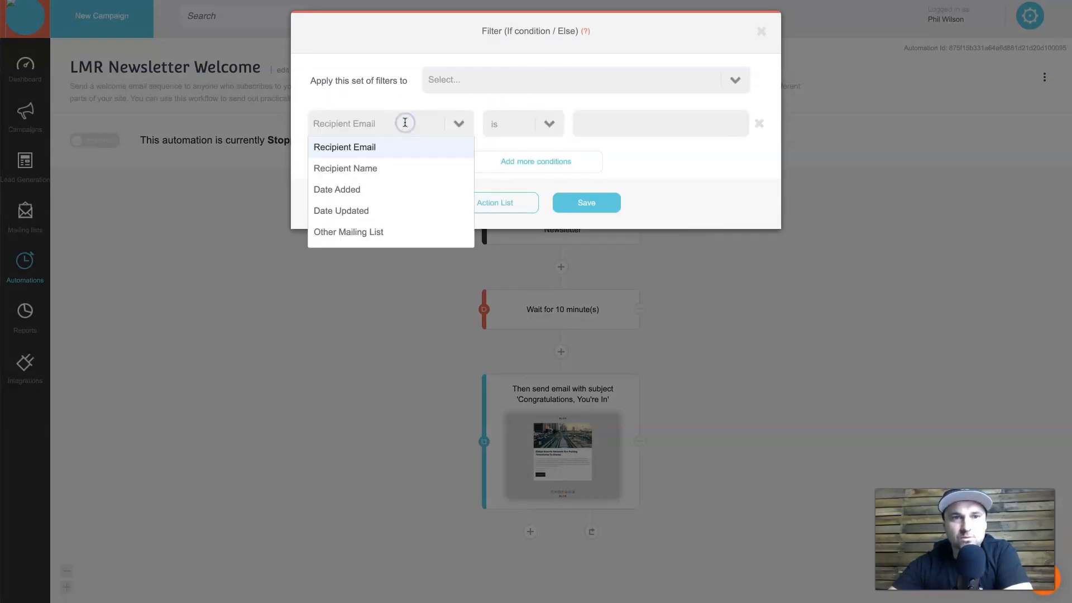
scroll(419, 226, "down", 3)
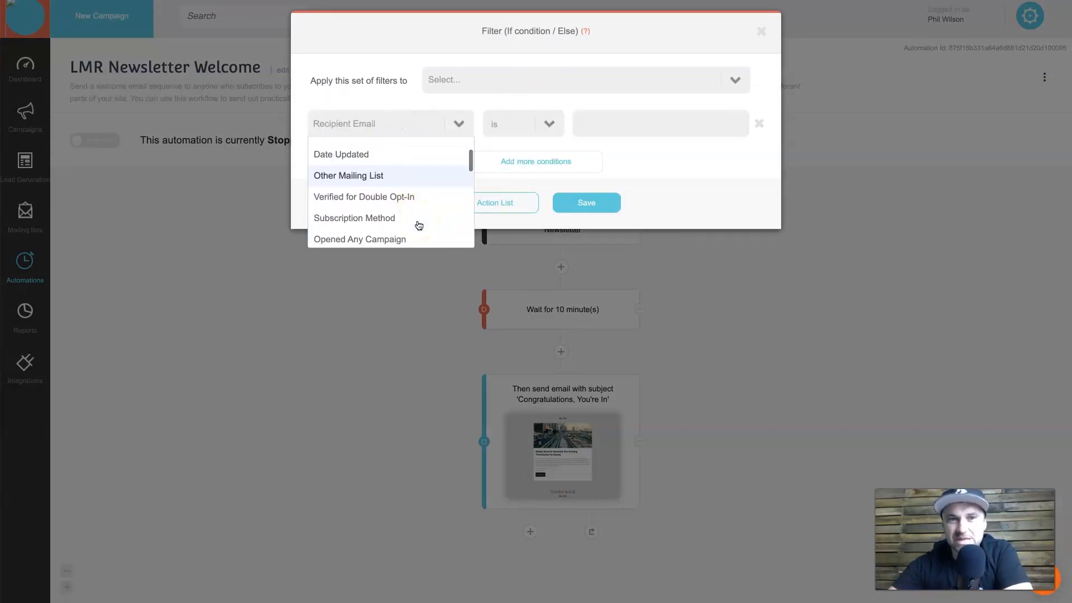
scroll(419, 224, "down", 1)
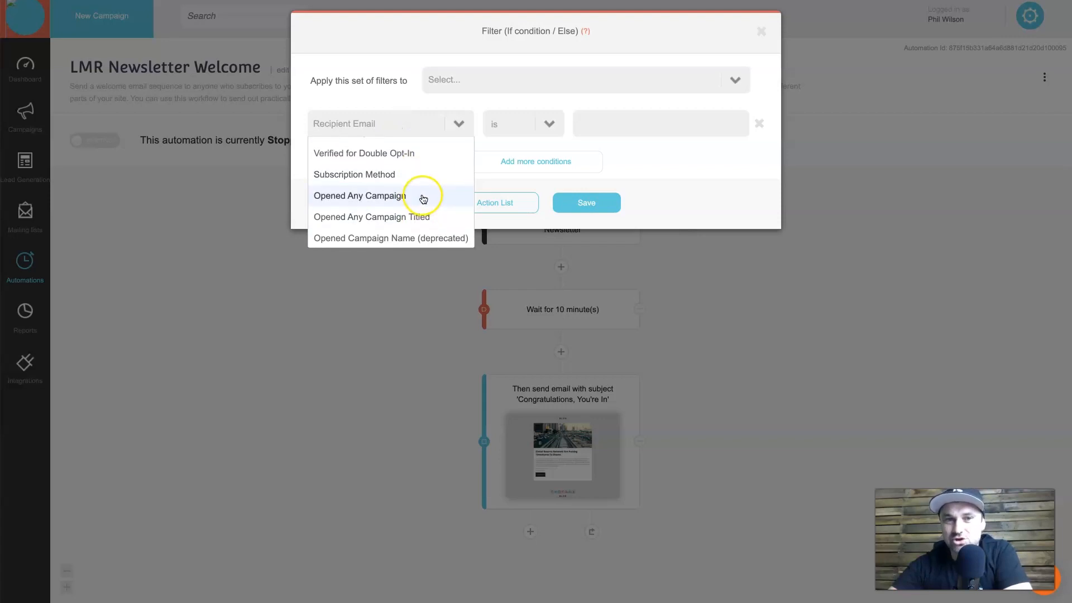
left_click(423, 200)
left_click(404, 129)
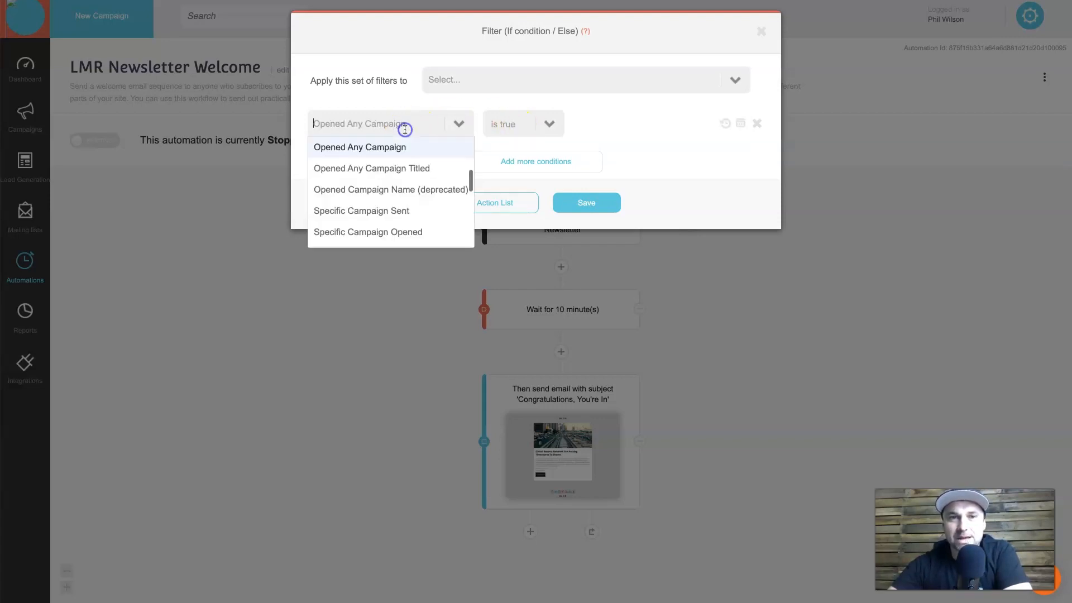
left_click(408, 190)
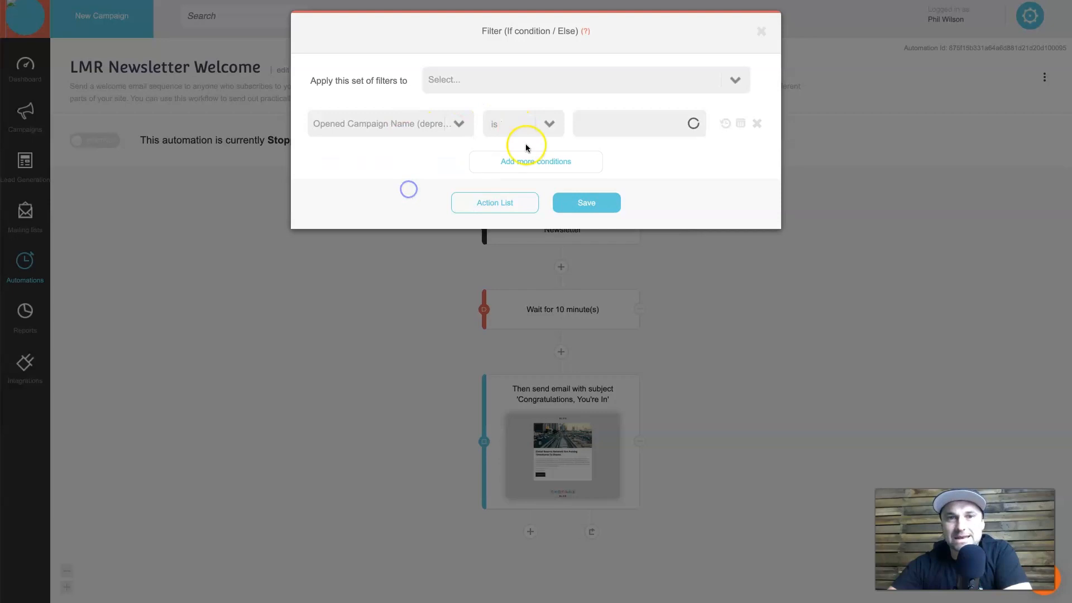
left_click(410, 129)
scroll(414, 172, "up", 1)
scroll(417, 171, "down", 2)
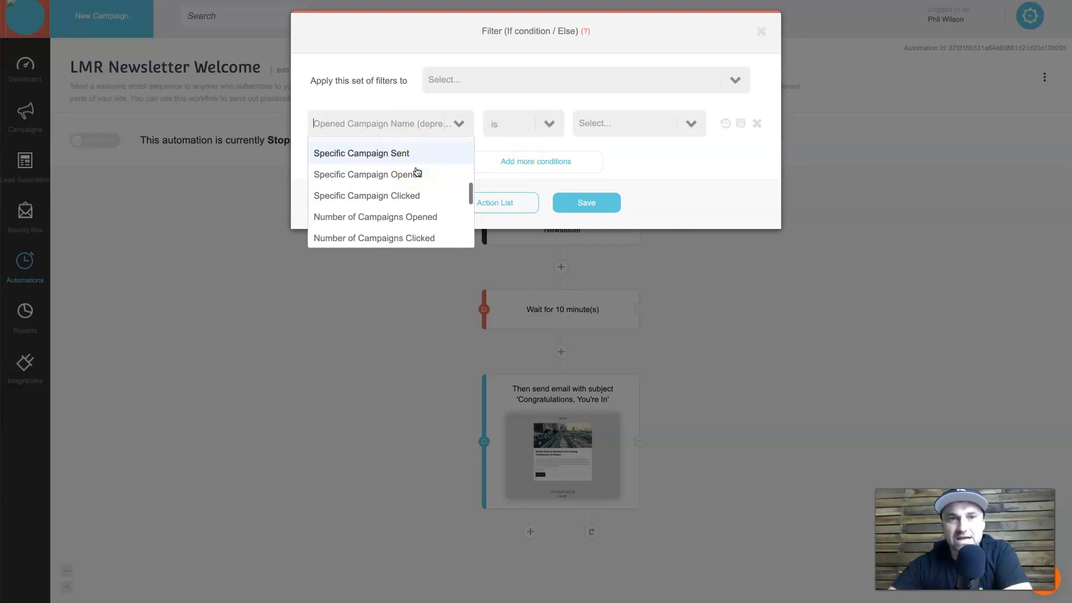
left_click(413, 194)
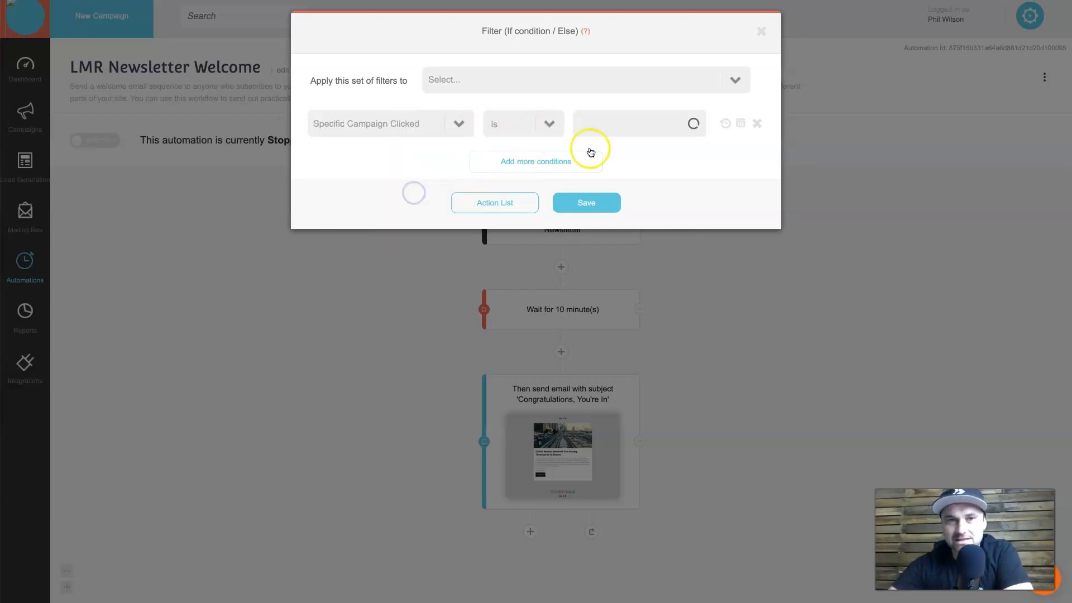
left_click(642, 128)
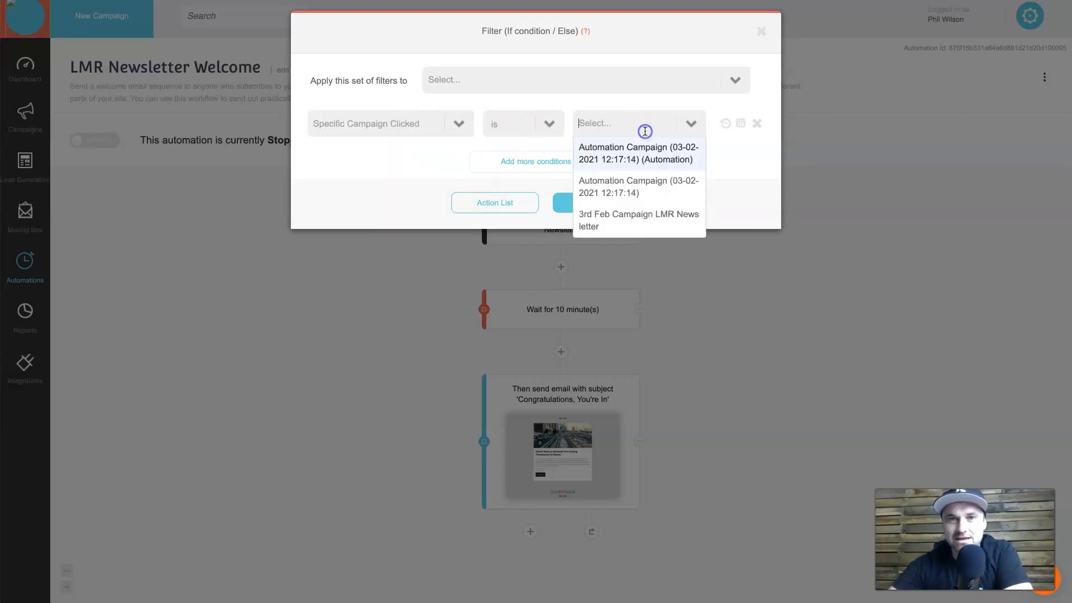
left_click(643, 160)
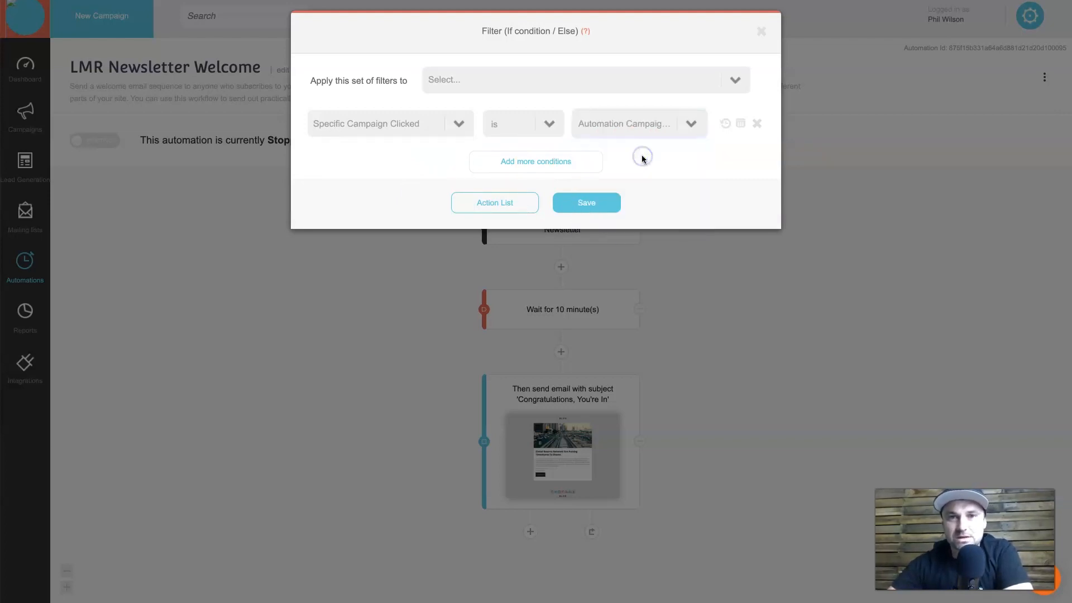
left_click(583, 204)
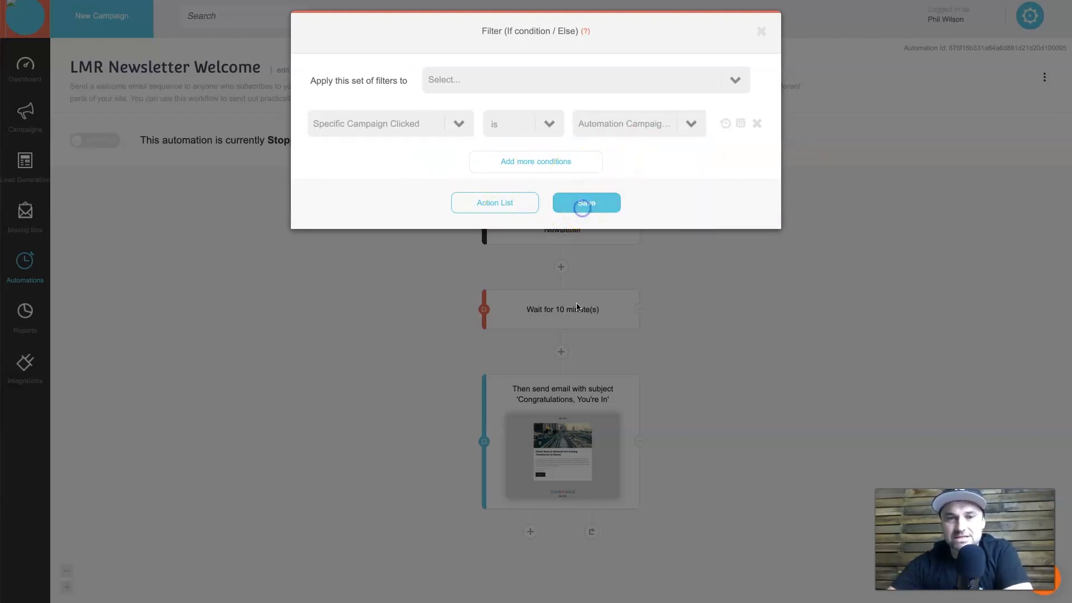
scroll(654, 445, "down", 1)
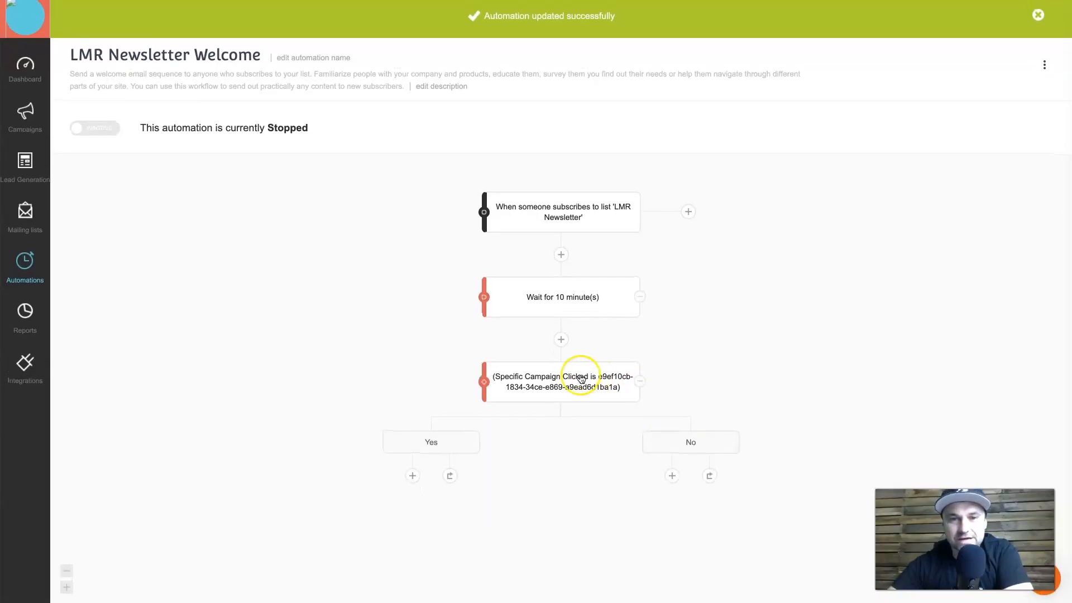
Switch the LMR Newsletter Welcome automation from Inactive to running and dismiss the success banner.
mouse_move(586, 375)
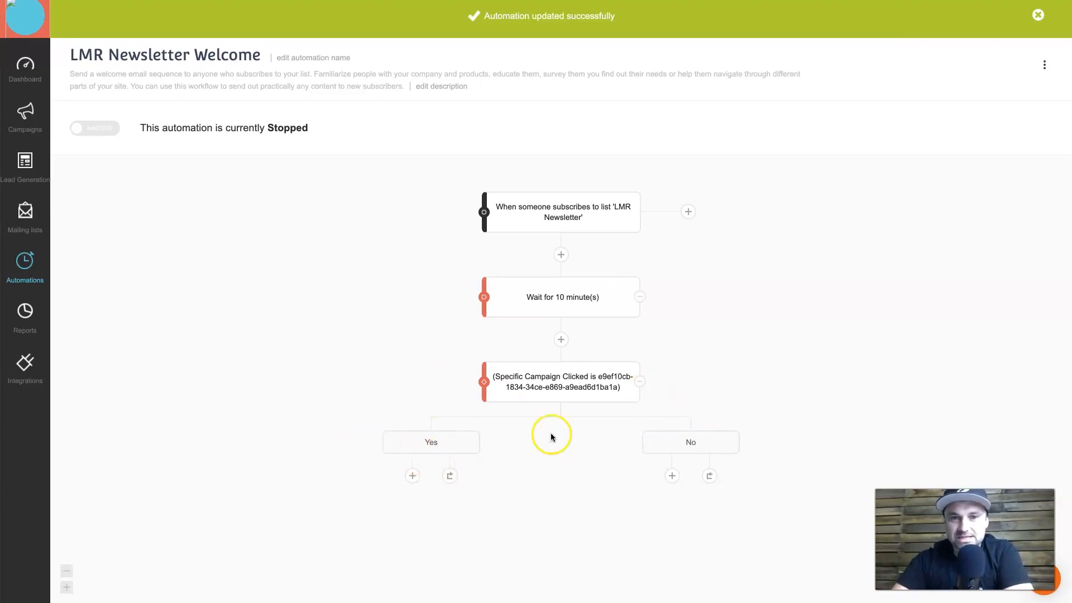
left_click(582, 497)
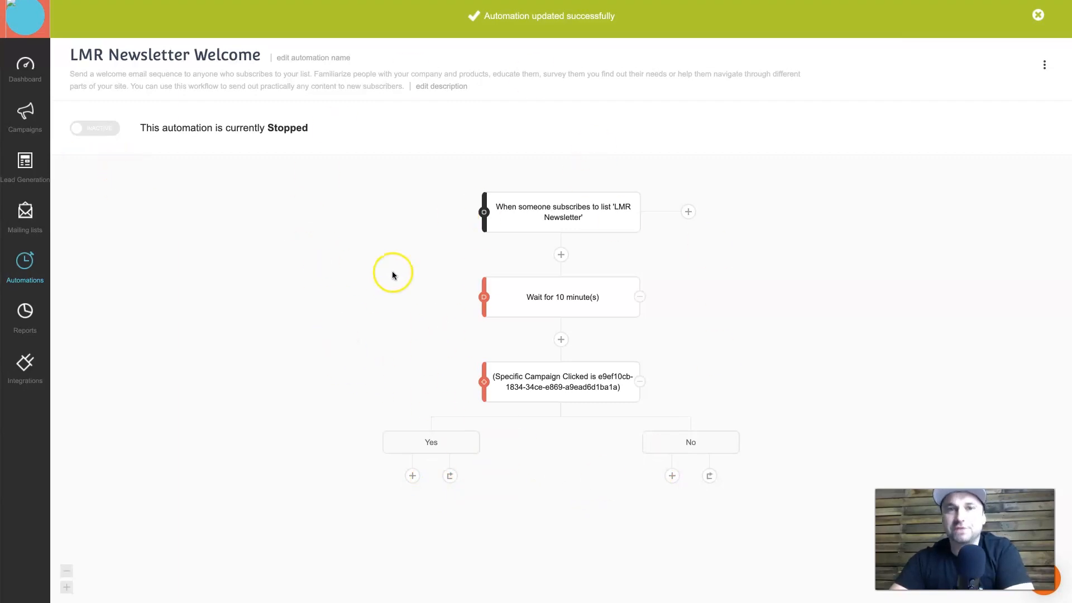
left_click(94, 131)
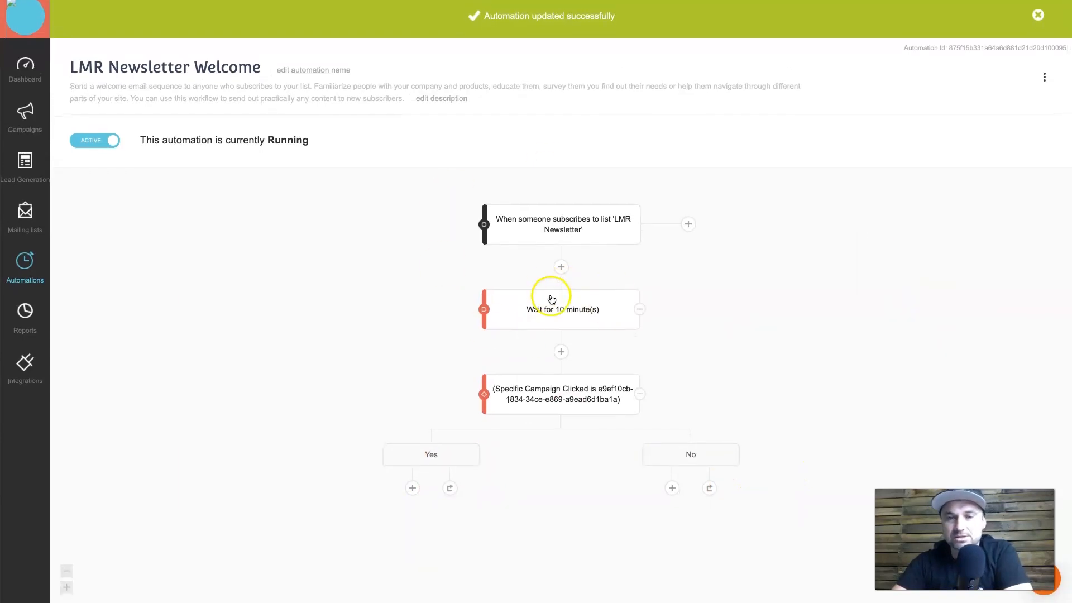
left_click(1038, 15)
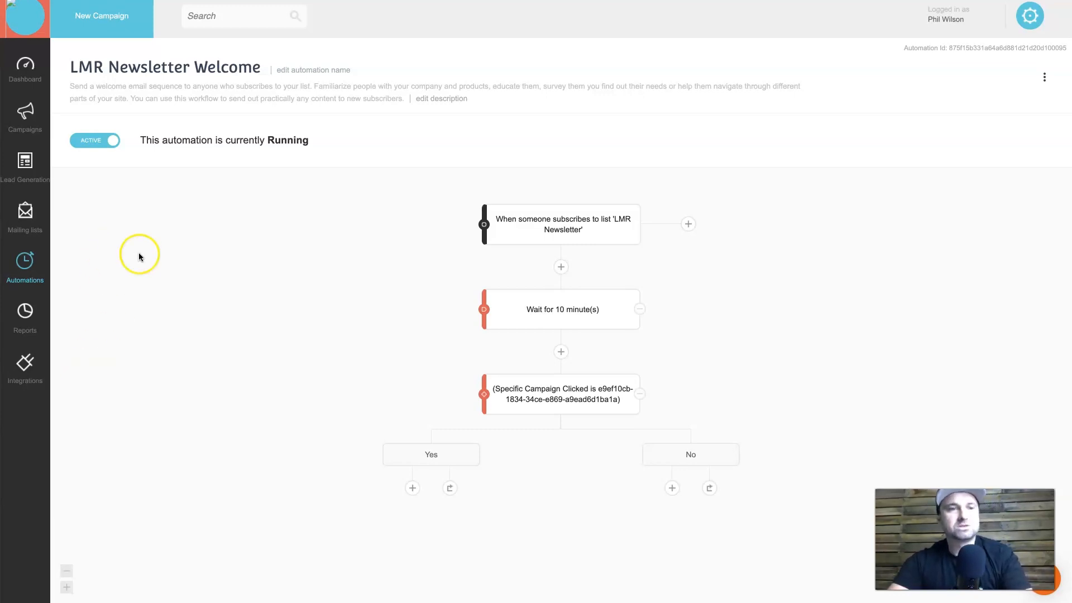
Open Integrations and browse Segment, WordPress, Zapier, Mailchimp Synchronizer, Salesforce and the others.
left_click(28, 365)
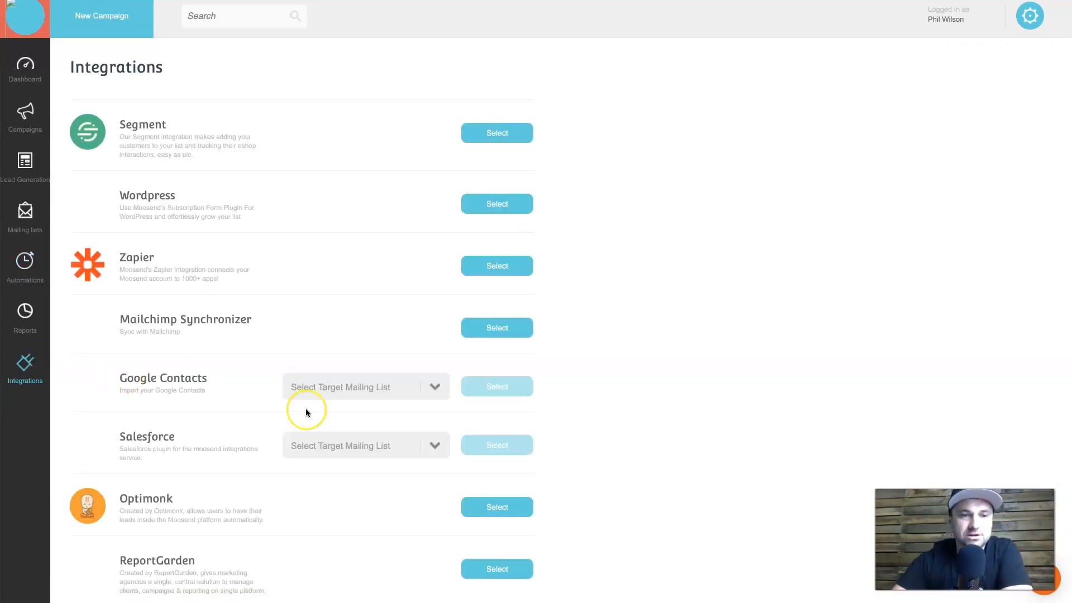
scroll(306, 411, "down", 3)
scroll(306, 413, "down", 10)
scroll(306, 412, "up", 15)
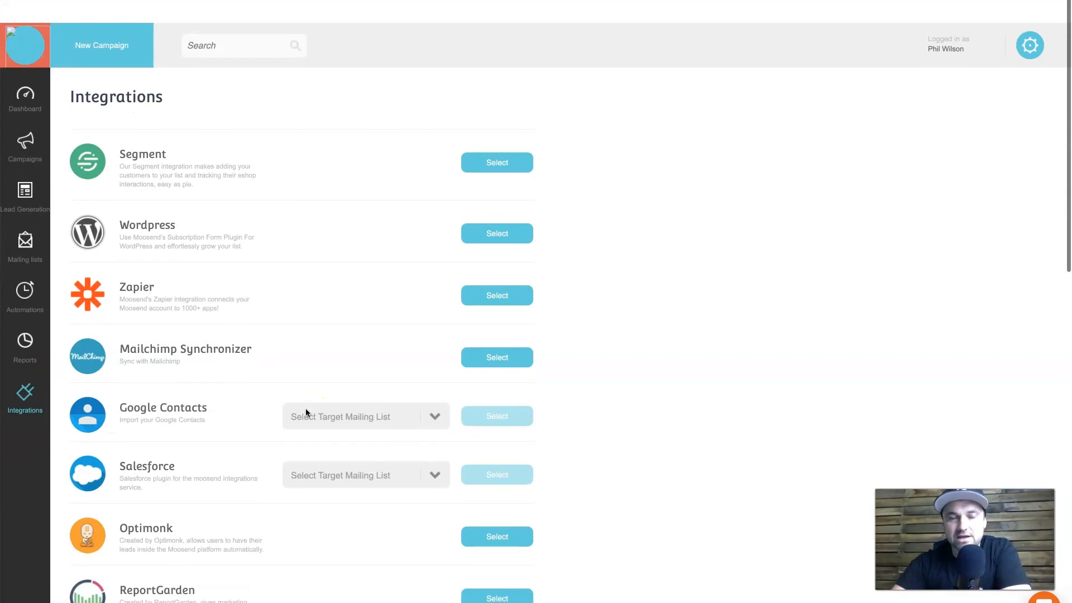
scroll(433, 289, "down", 2)
scroll(352, 276, "down", 10)
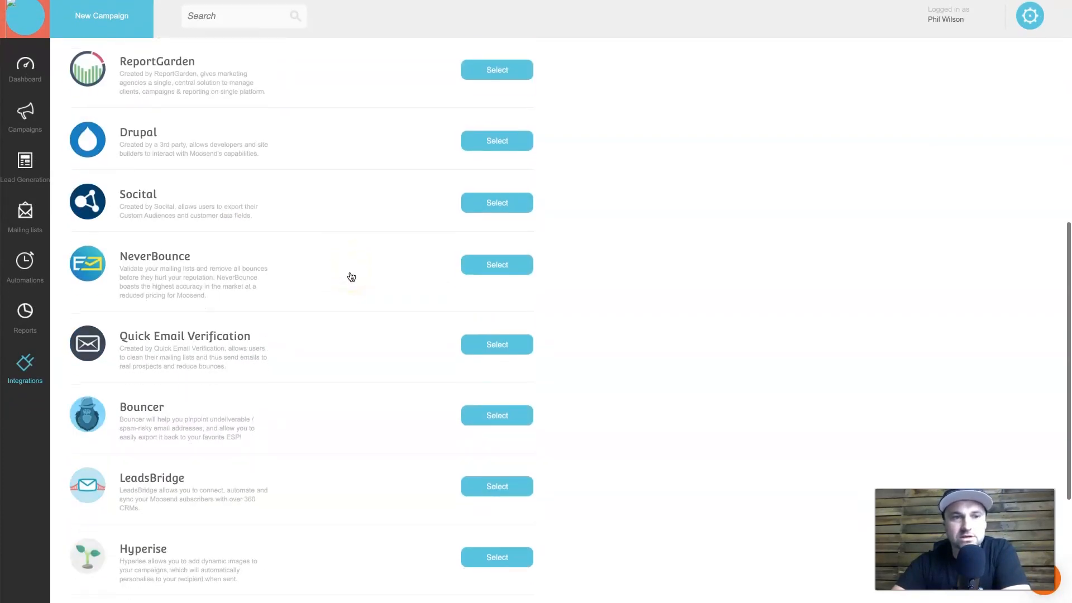
scroll(312, 296, "down", 1)
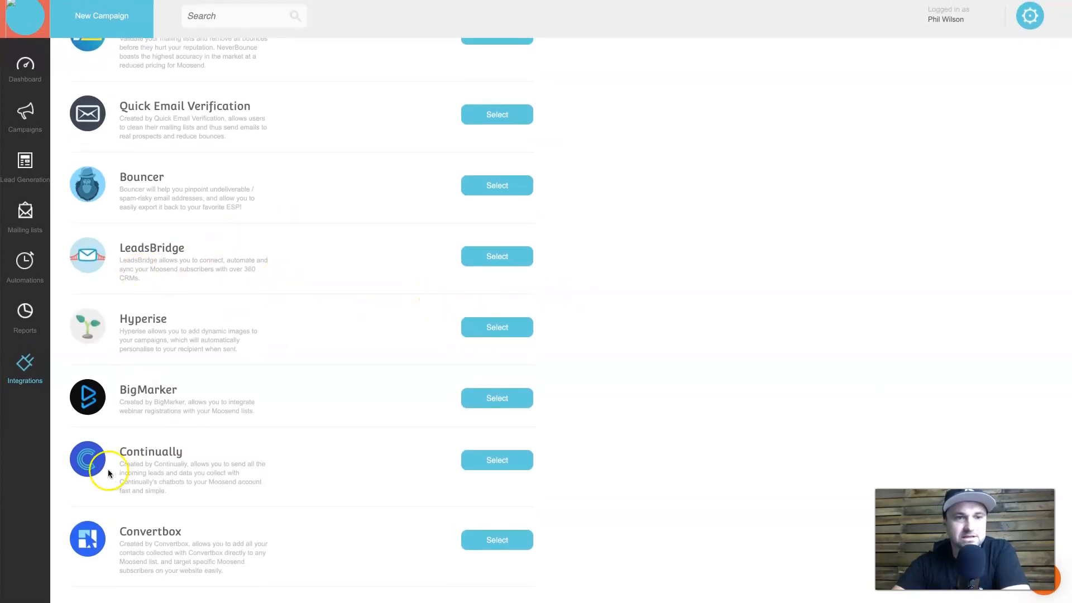
scroll(324, 463, "up", 12)
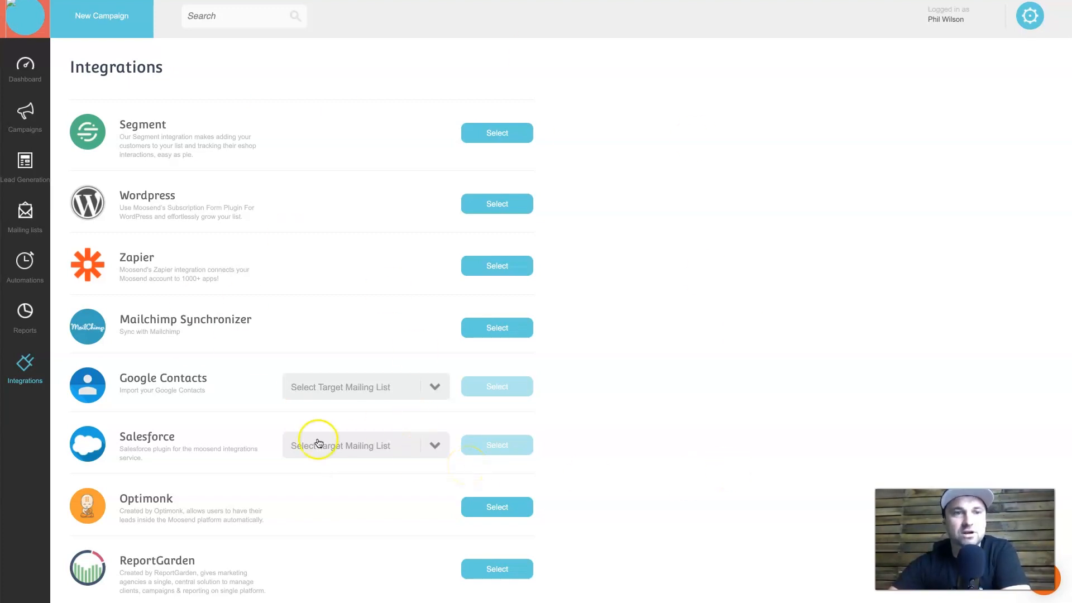
scroll(374, 293, "down", 3)
scroll(373, 293, "up", 4)
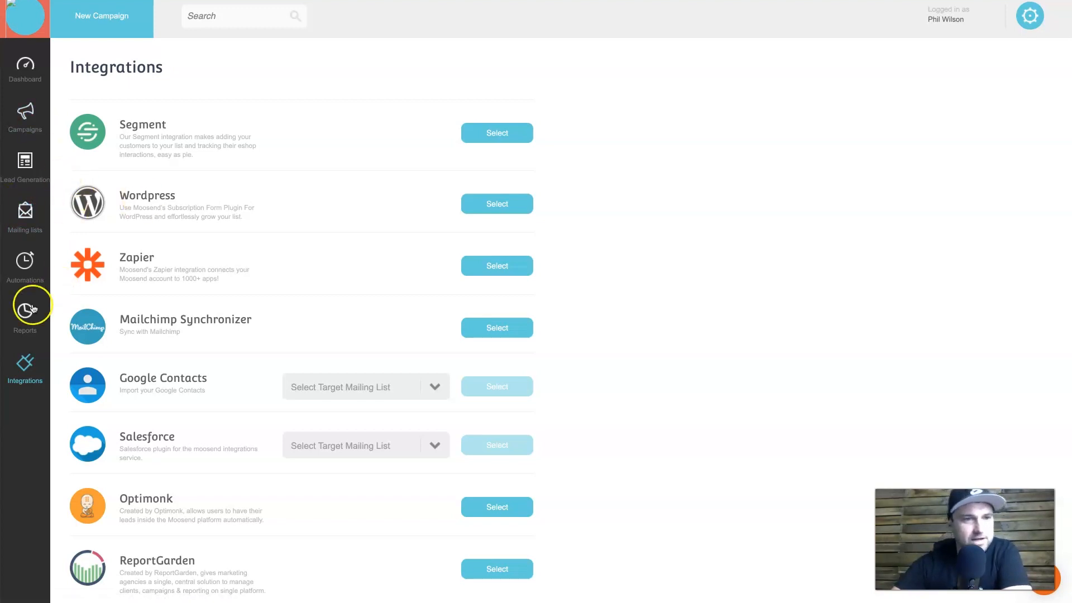
Go from Reports to the empty Lead Generation area and start a new landing page.
left_click(35, 311)
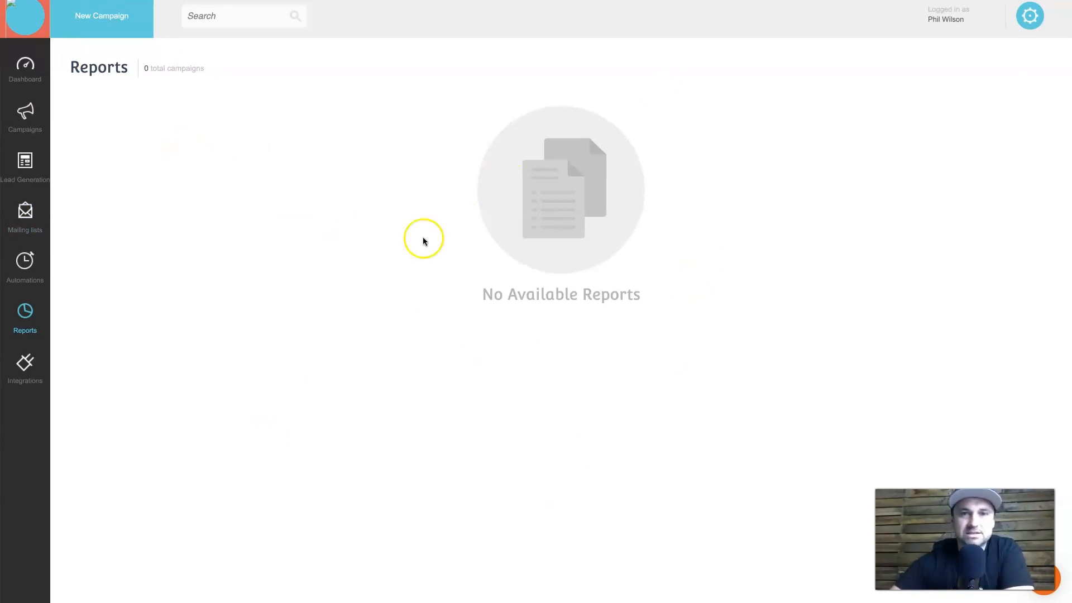
left_click(27, 146)
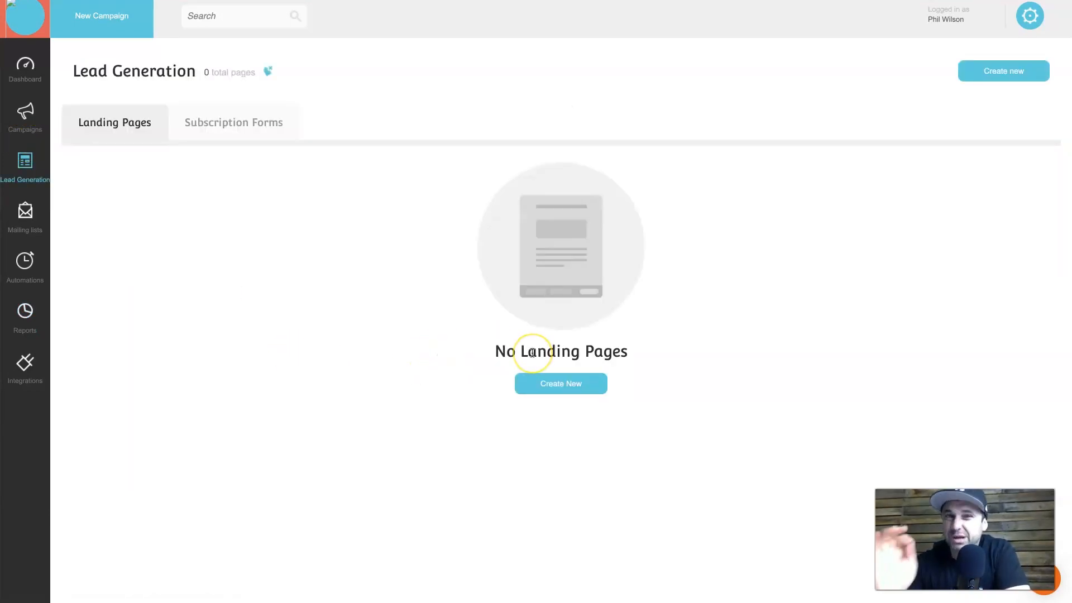
left_click(595, 389)
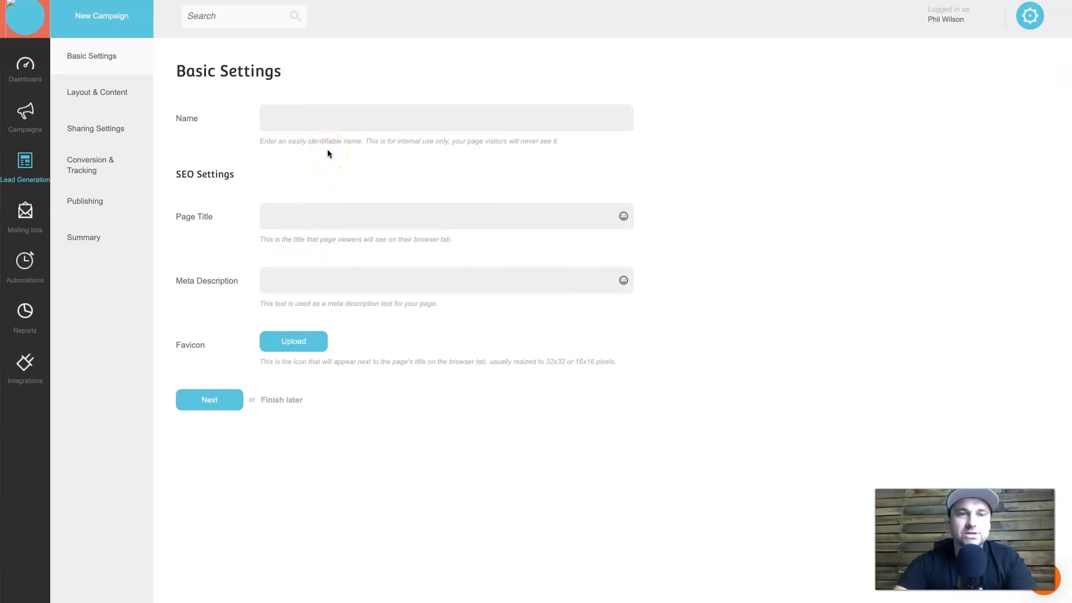
Name the landing page 'Newsletter Welcome' with matching page title and continue to Layout & Content.
type("Newslet")
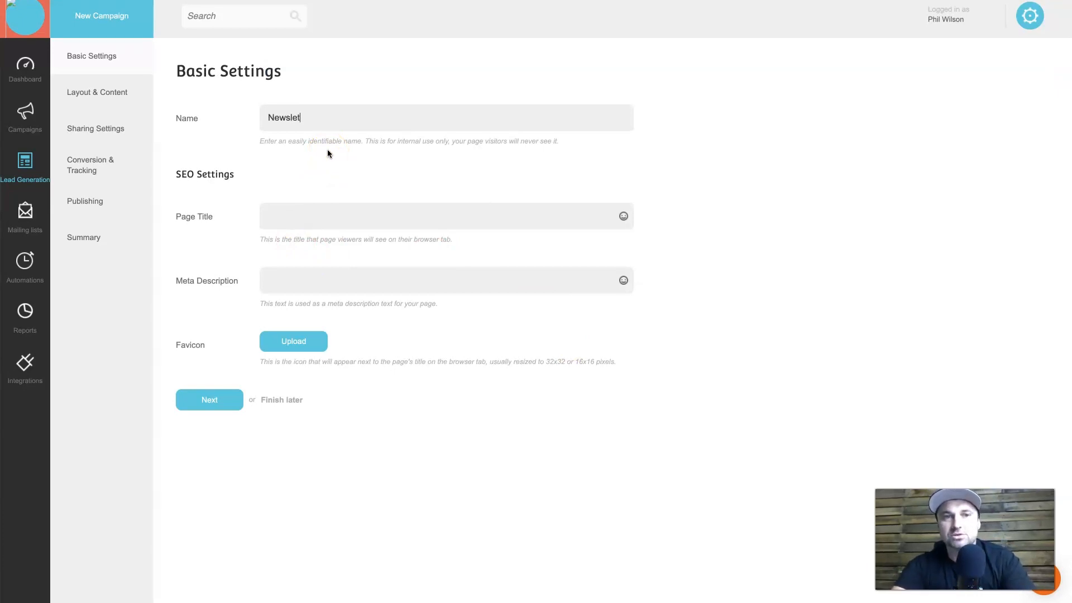
type("ter Welcome")
left_click(329, 204)
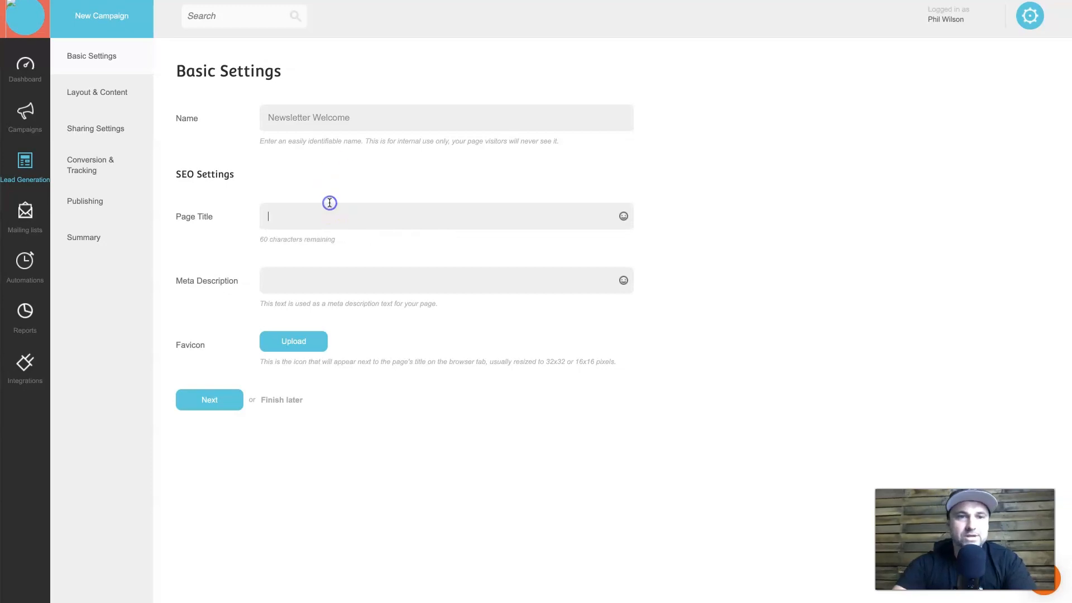
type("Newsletter Welcome")
left_click(299, 281)
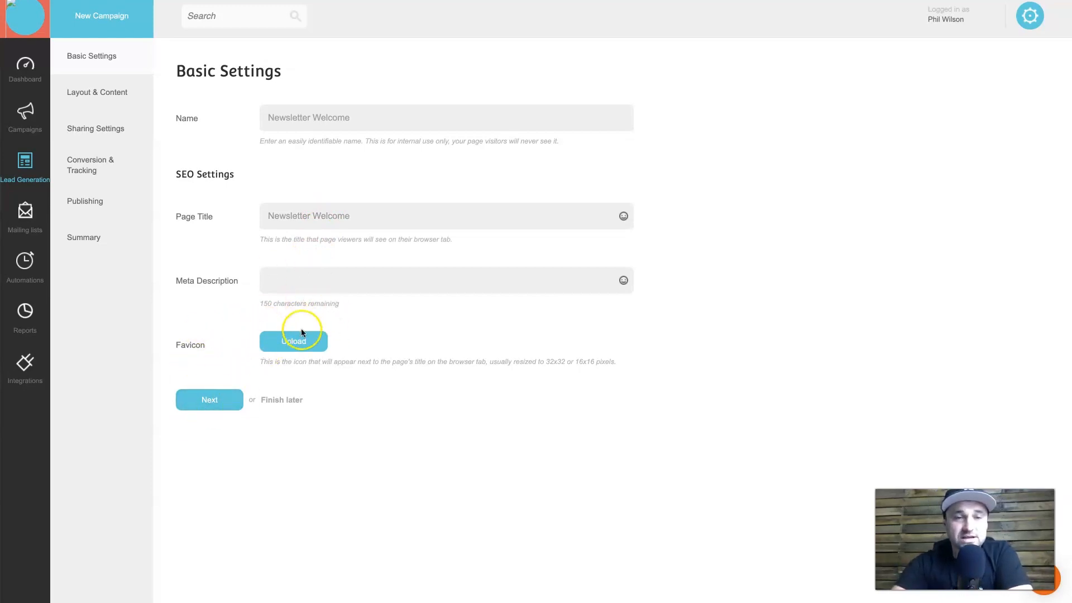
left_click(216, 405)
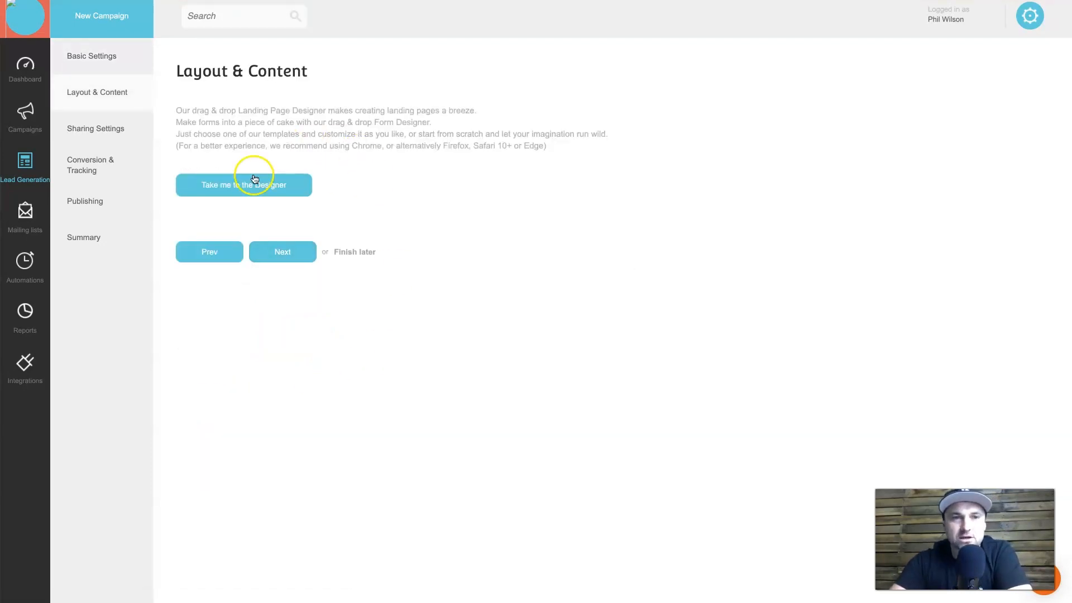
Open the designer and load the Daily Newsletter template, confirming with OK.
left_click(242, 189)
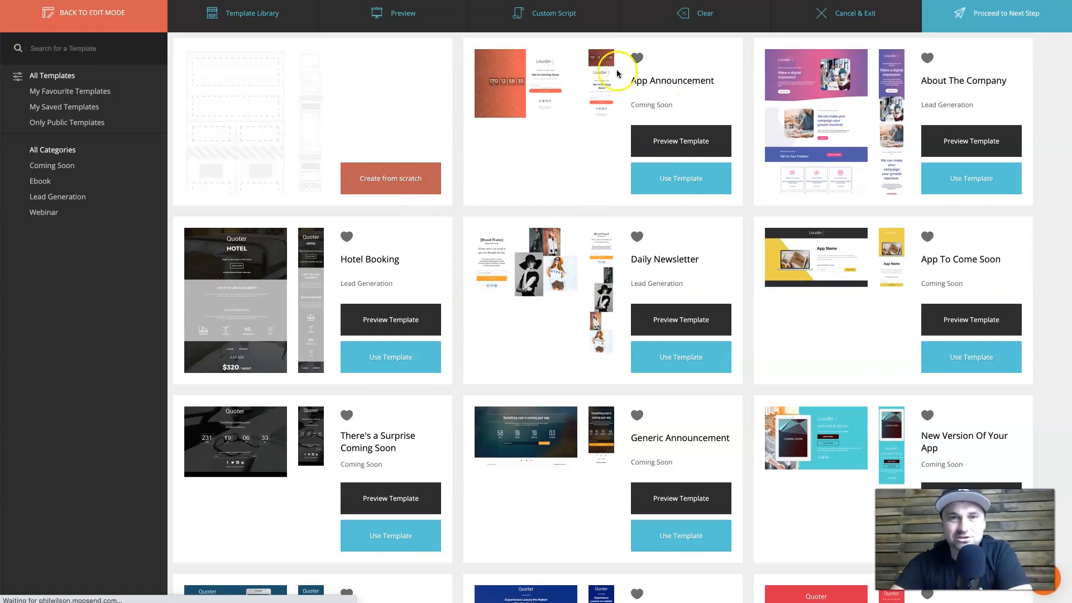
scroll(666, 391, "down", 2)
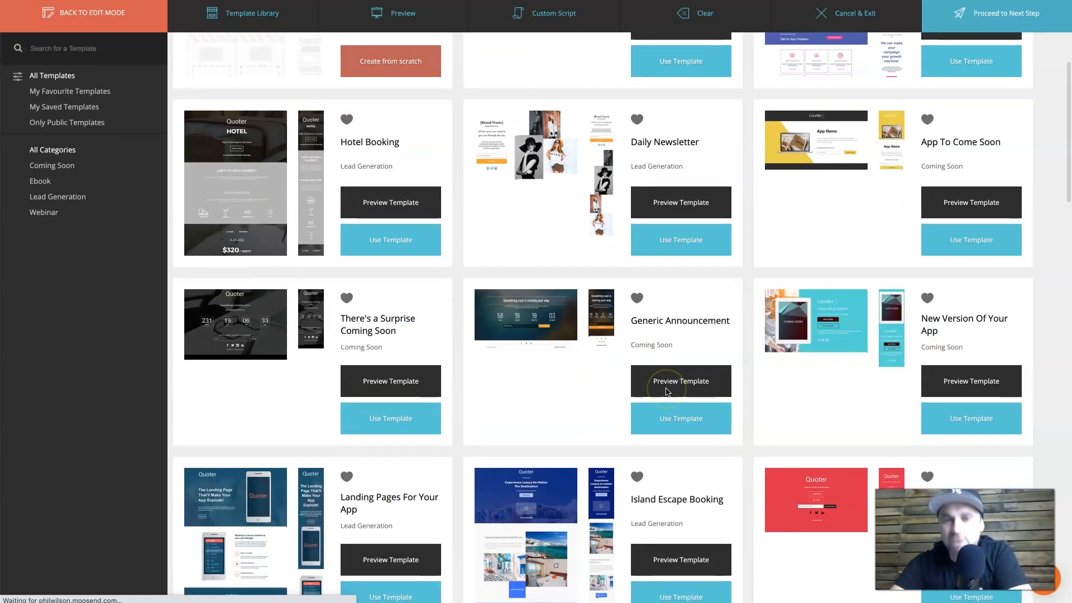
scroll(667, 386, "up", 2)
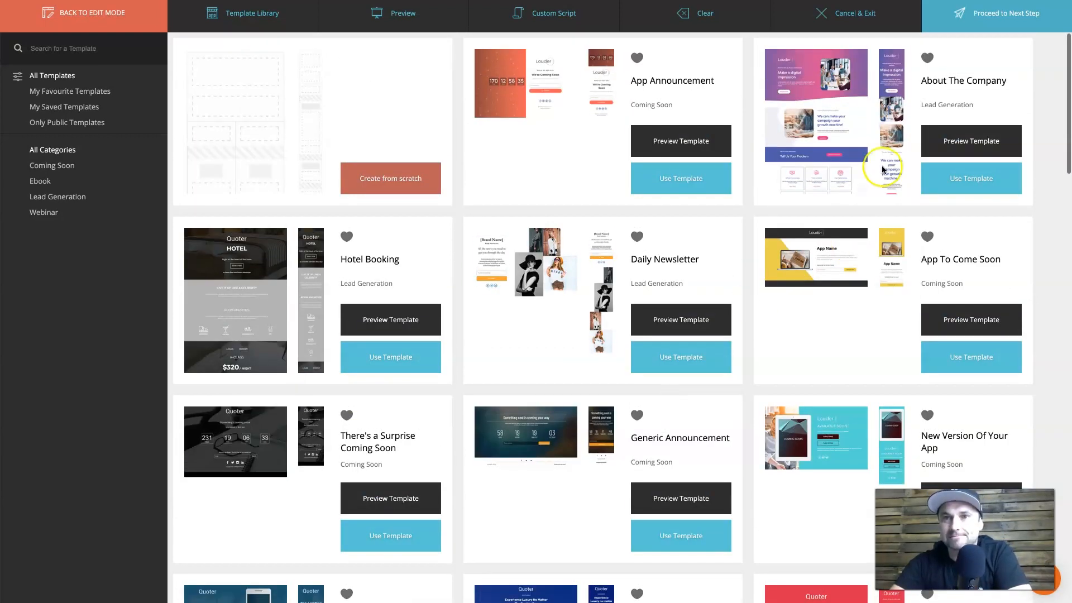
scroll(682, 396, "down", 6)
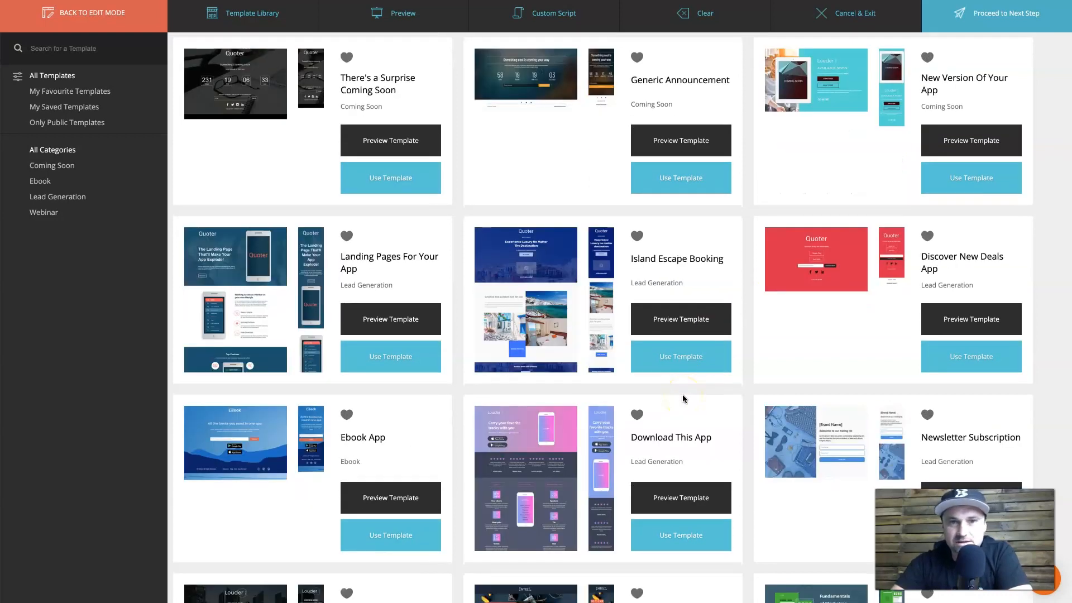
scroll(683, 394, "up", 6)
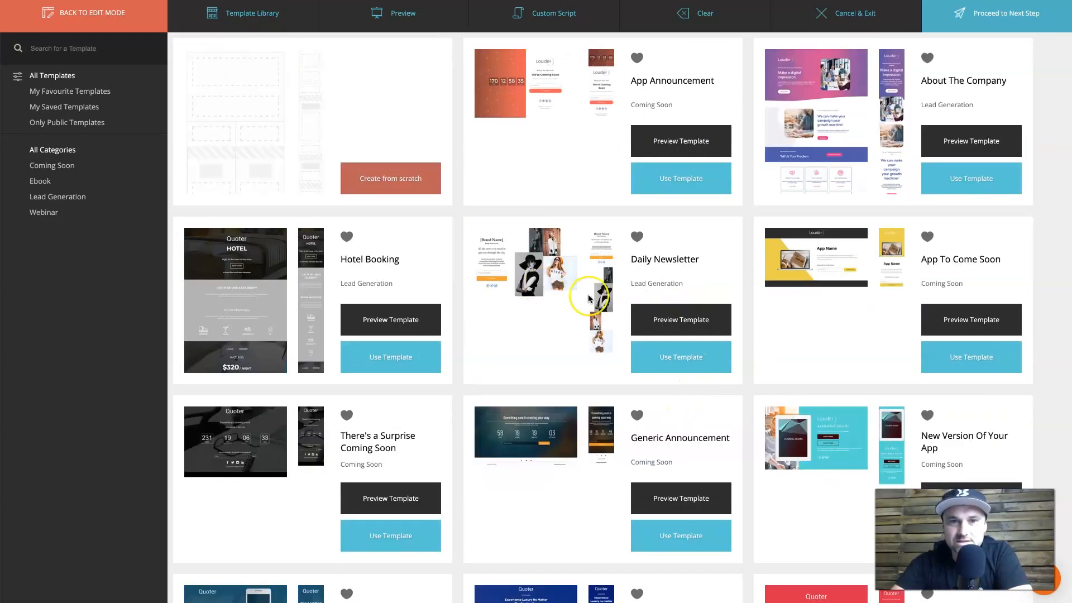
left_click(670, 358)
left_click(669, 151)
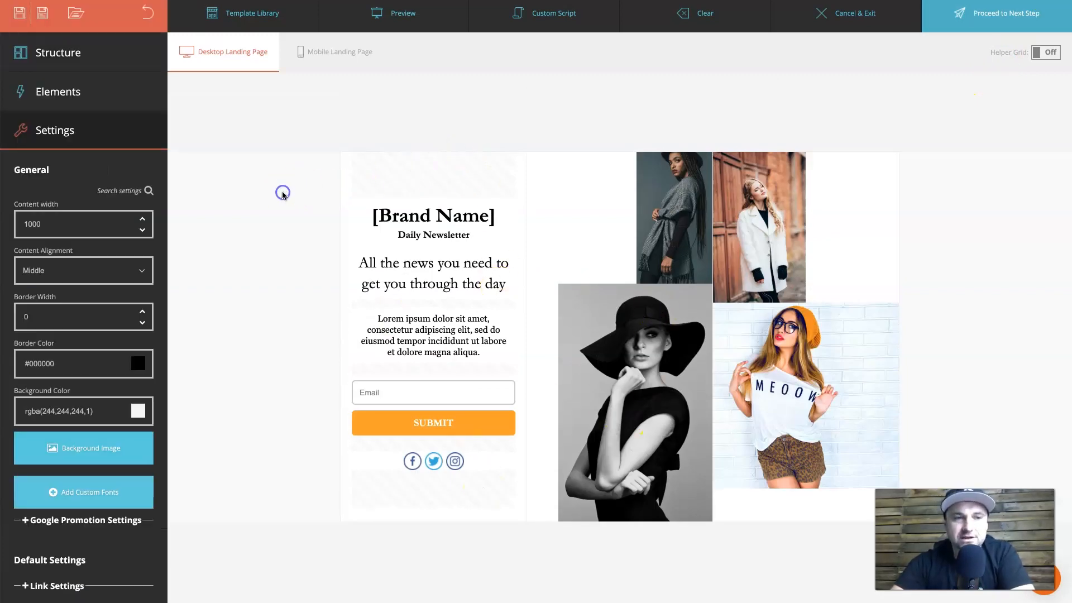
Select the signup form's Email field and link the form to the LMR Newsletter mailing list.
left_click(471, 400)
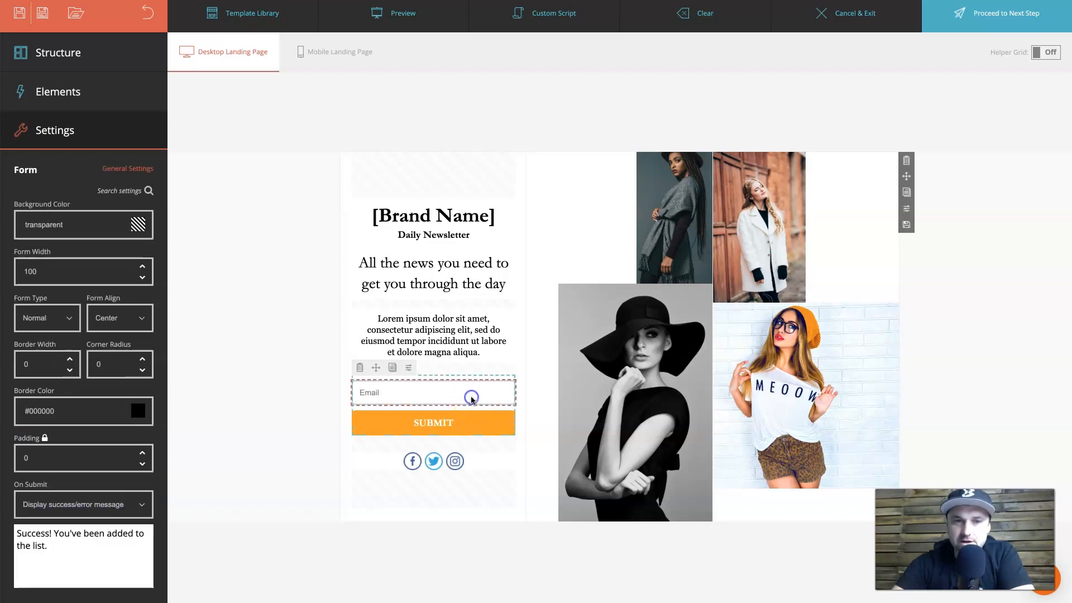
left_click(423, 386)
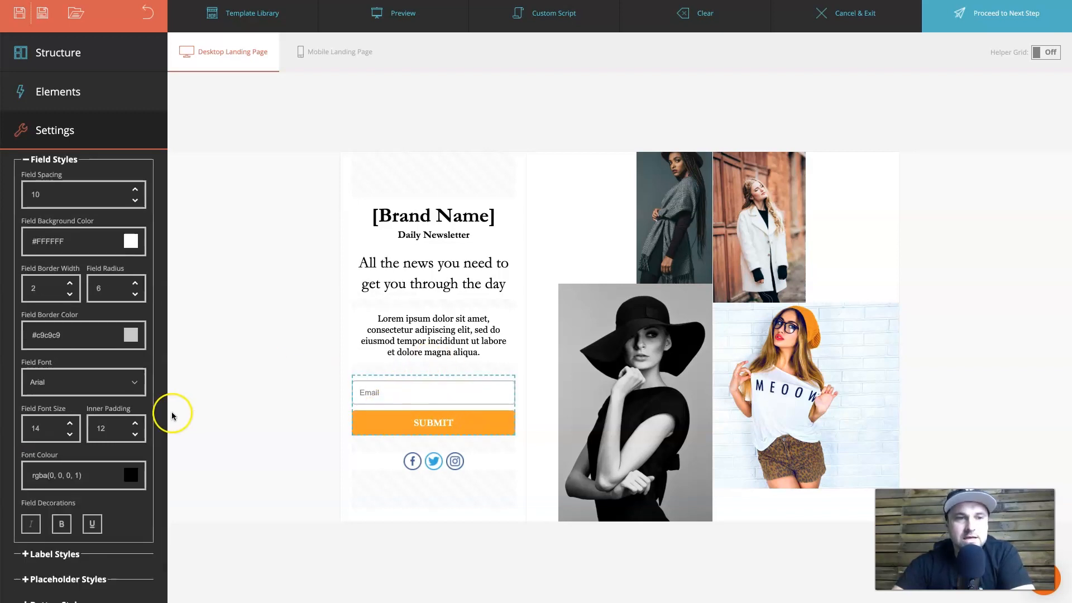
left_click(241, 326)
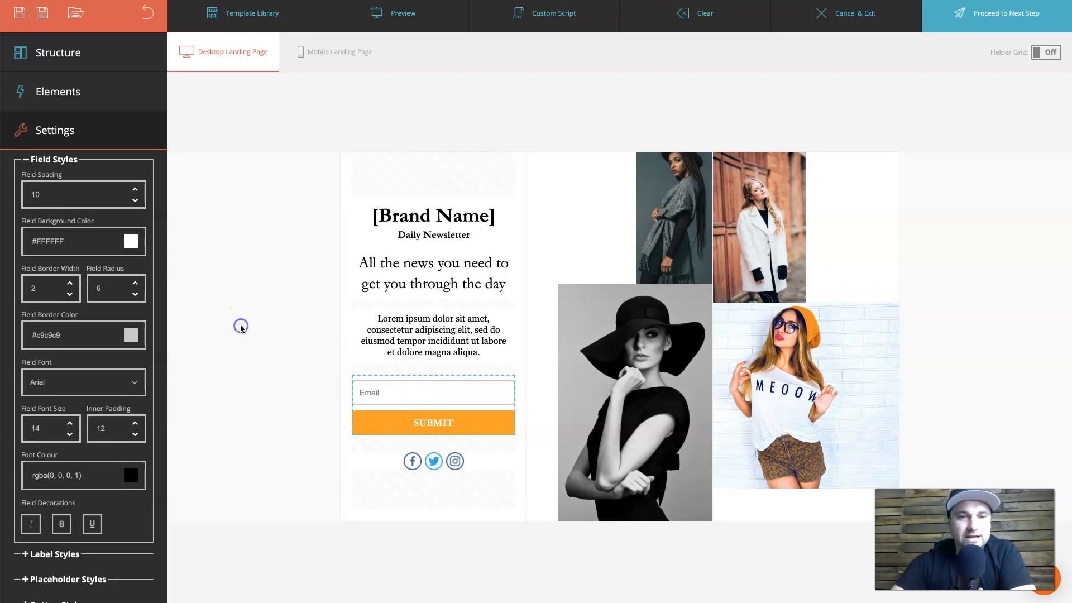
left_click(382, 390)
scroll(118, 364, "up", 3)
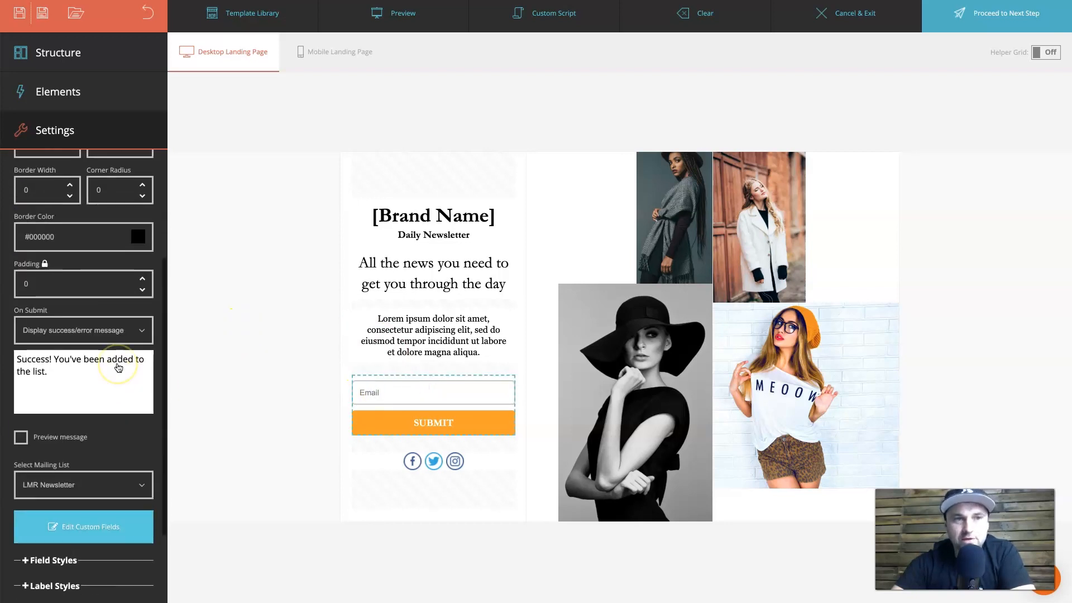
scroll(102, 455, "up", 3)
scroll(112, 407, "down", 5)
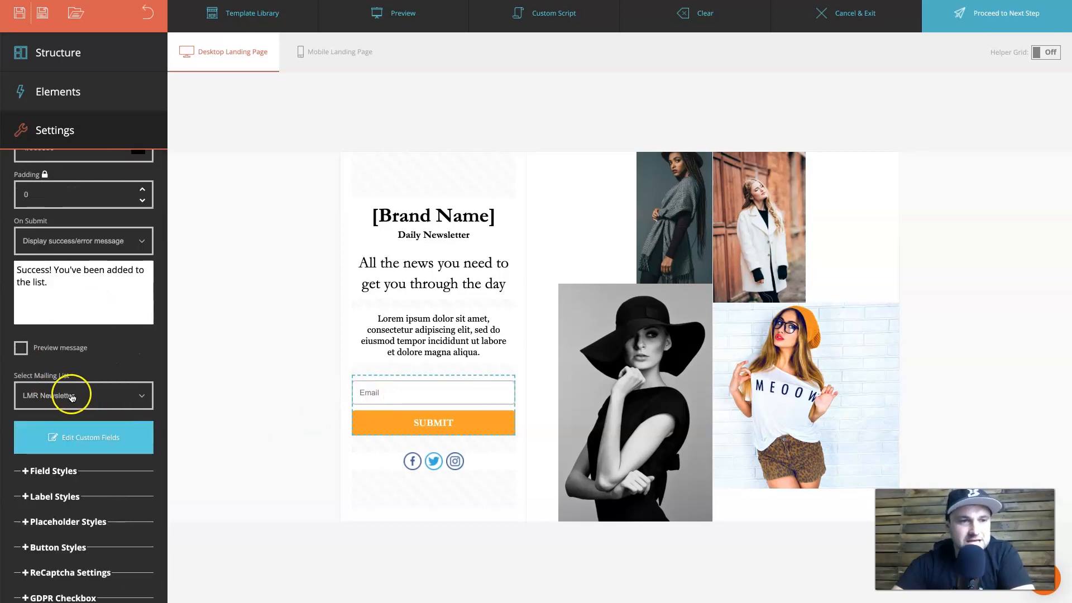
left_click(78, 396)
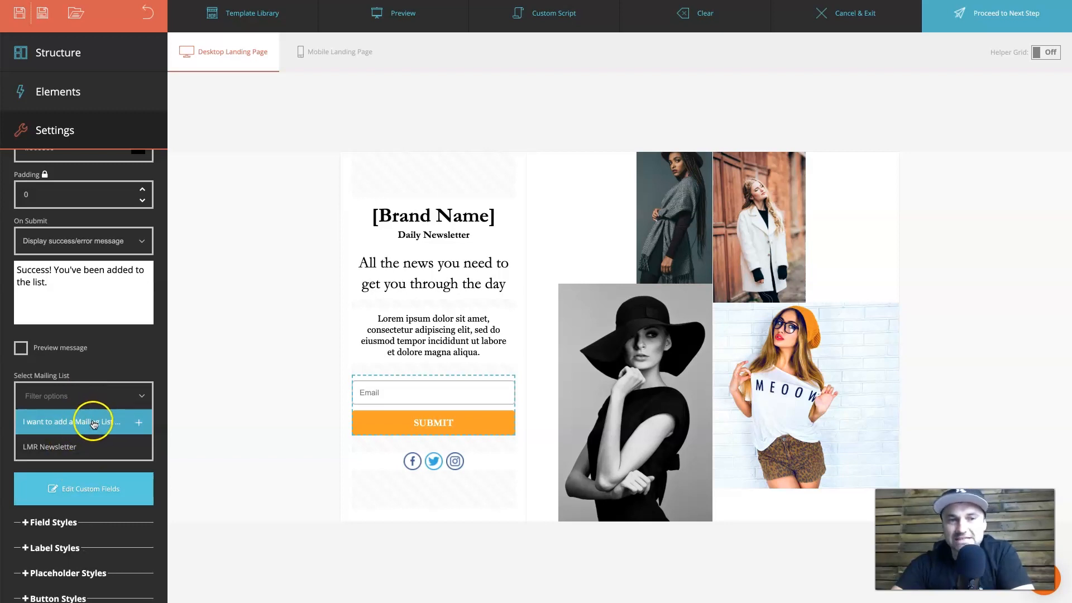
left_click(42, 445)
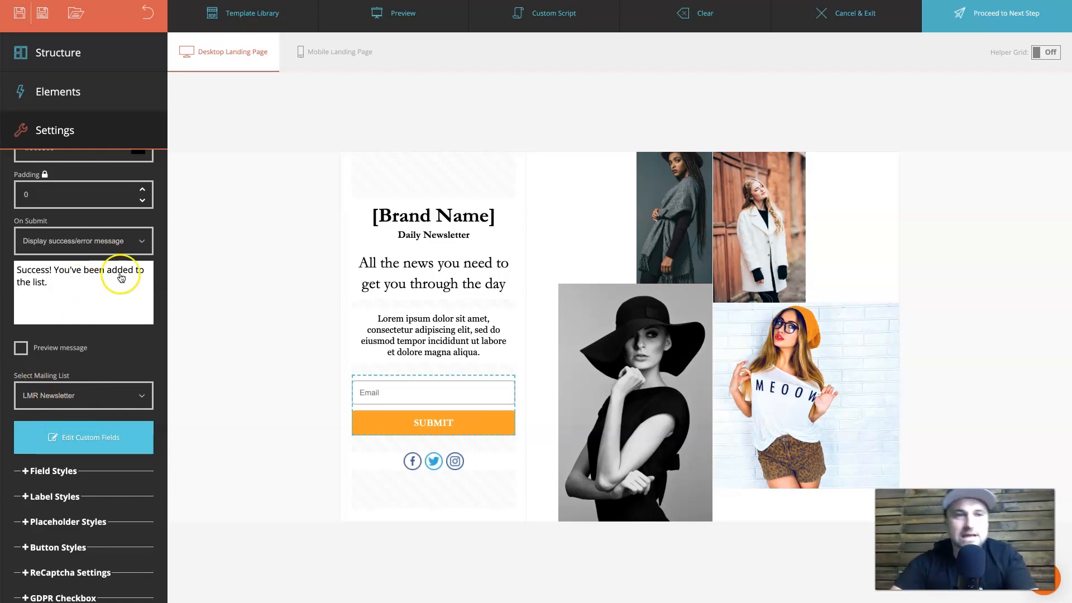
Keep On Submit set to display a success message, then proceed and save the design.
scroll(122, 276, "up", 1)
left_click(85, 278)
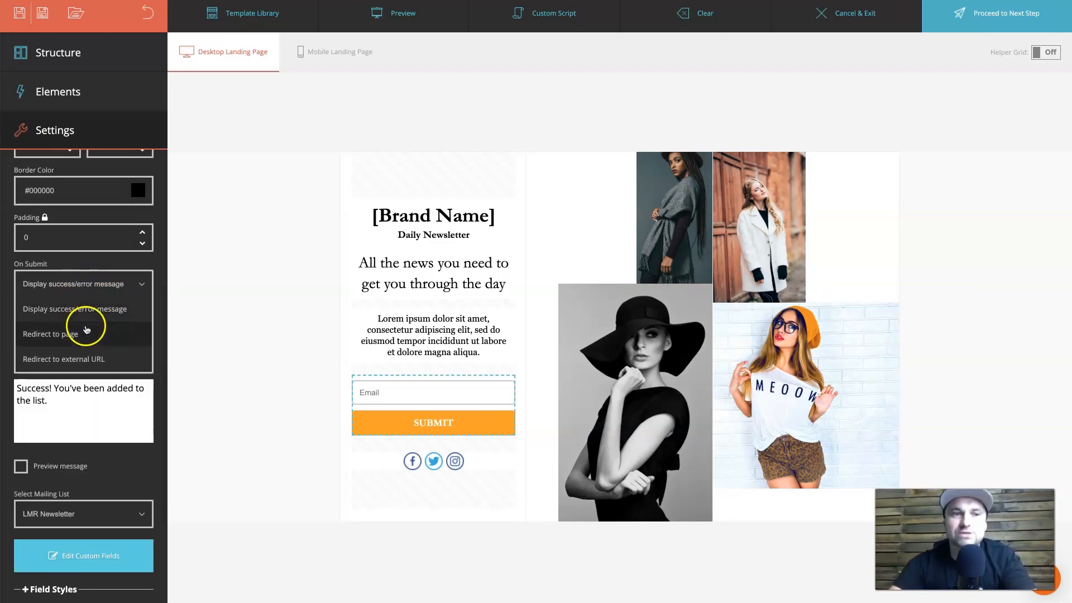
left_click(89, 359)
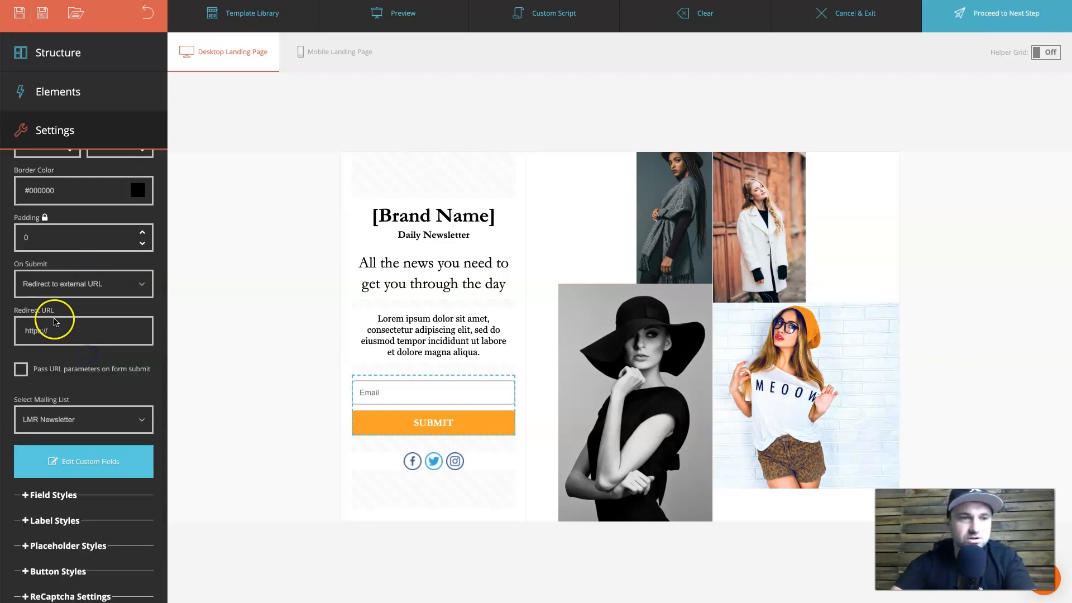
left_click(73, 282)
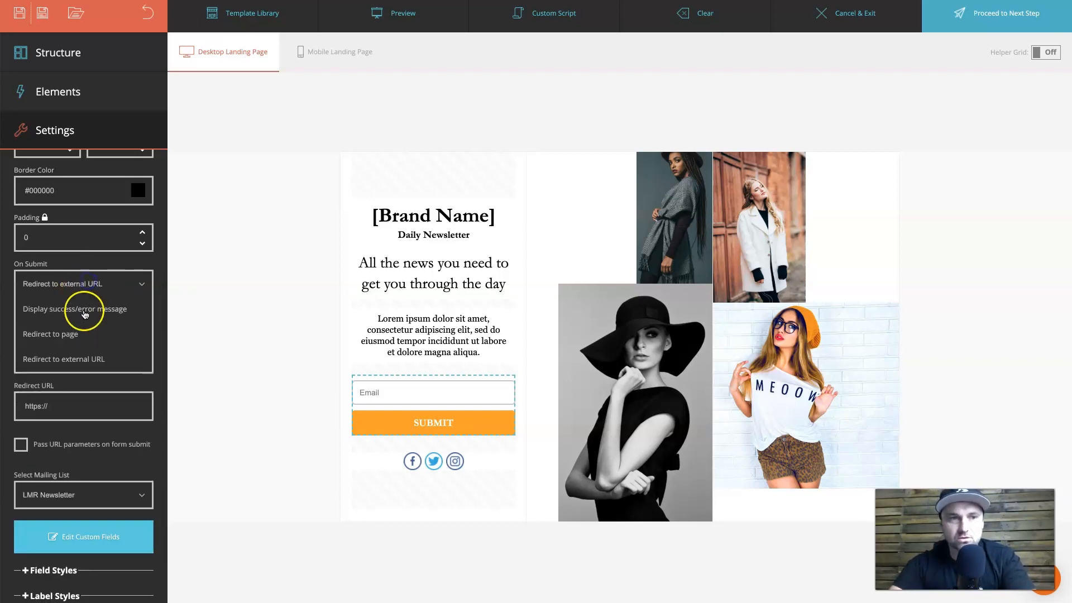
left_click(86, 309)
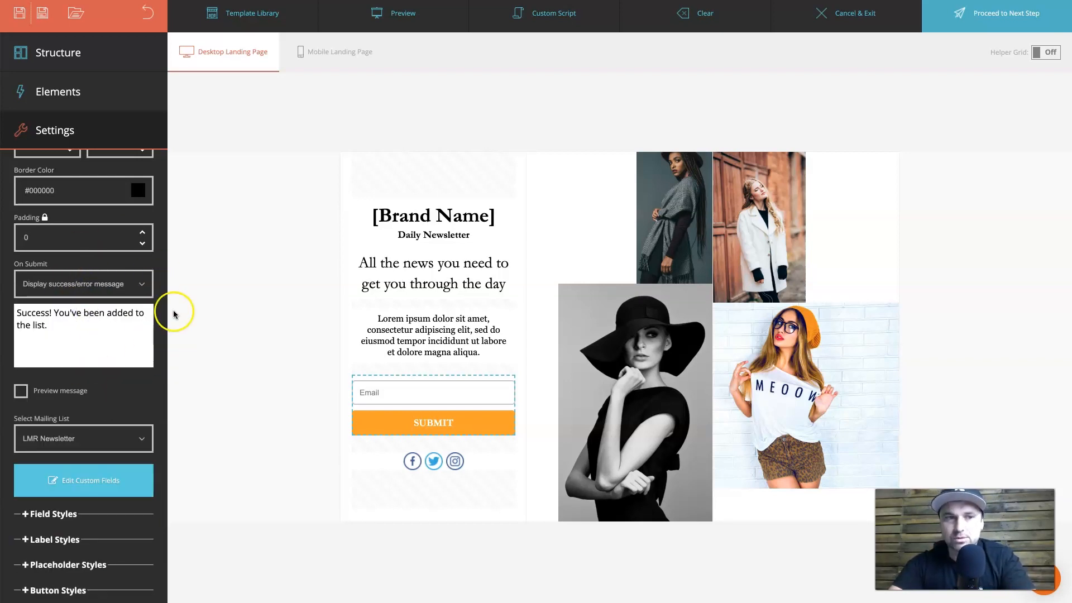
scroll(94, 336, "up", 1)
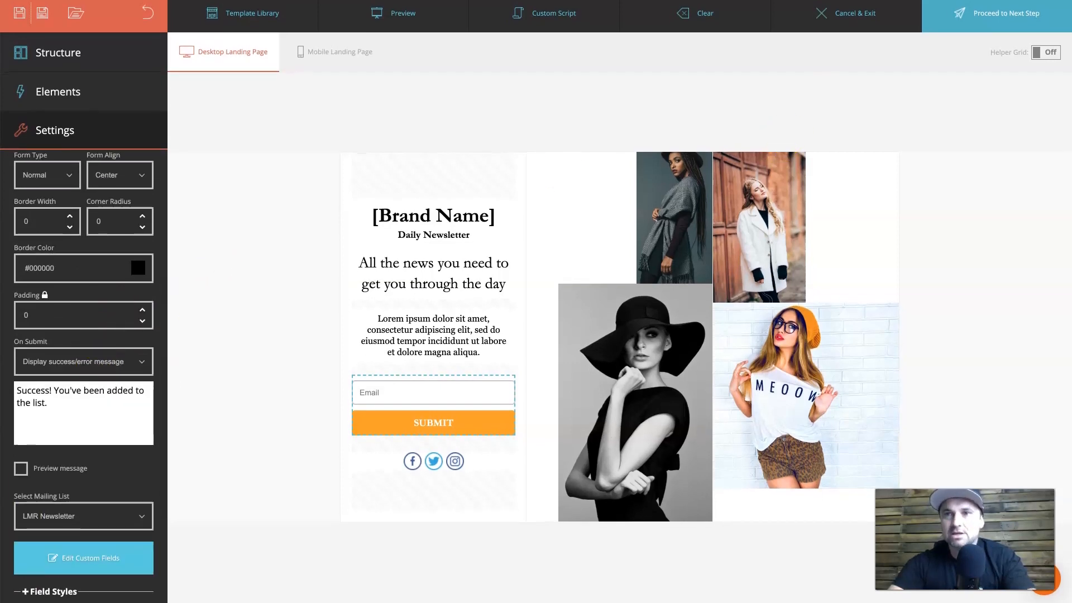
left_click(975, 12)
left_click(673, 158)
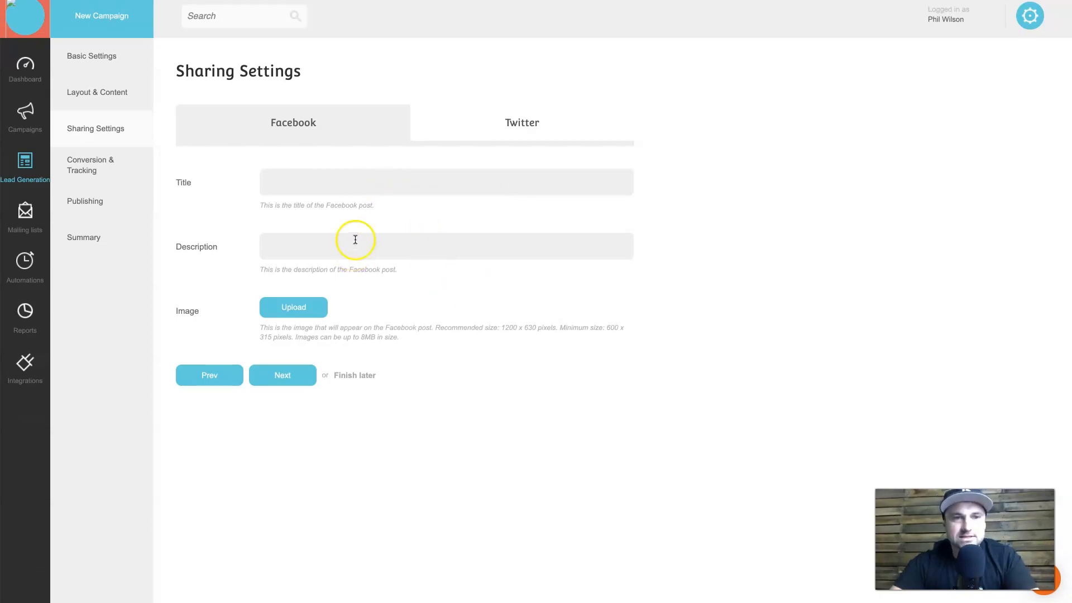
Check the Facebook sharing title reads 'Newsletter Welcome' once the design has saved.
left_click(350, 184)
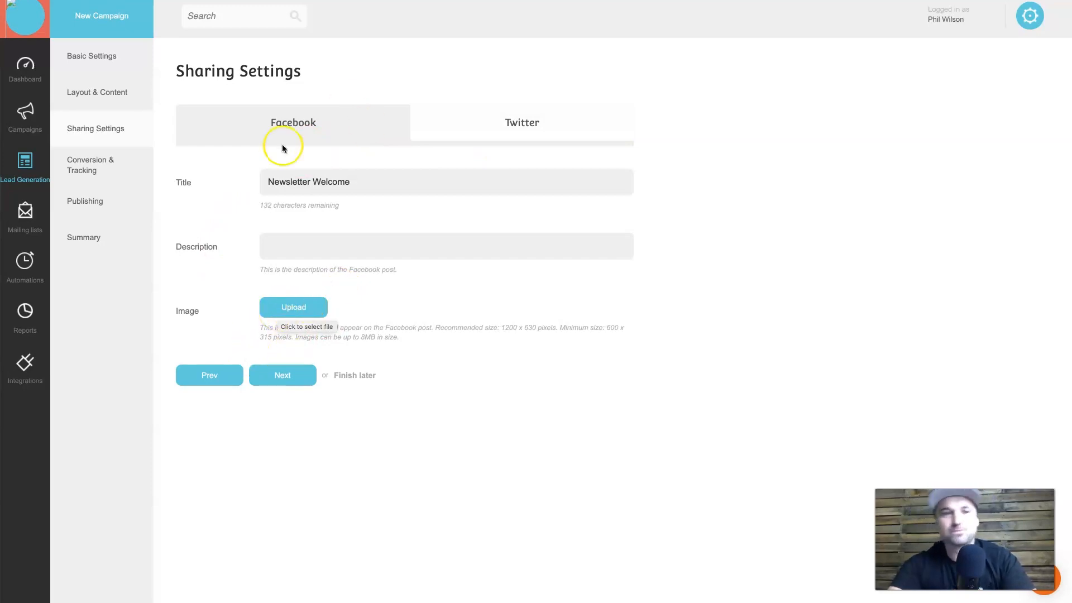
Leave Google Analytics, Facebook Pixel and the cookie warning off, tracking form subscribes only.
left_click(283, 385)
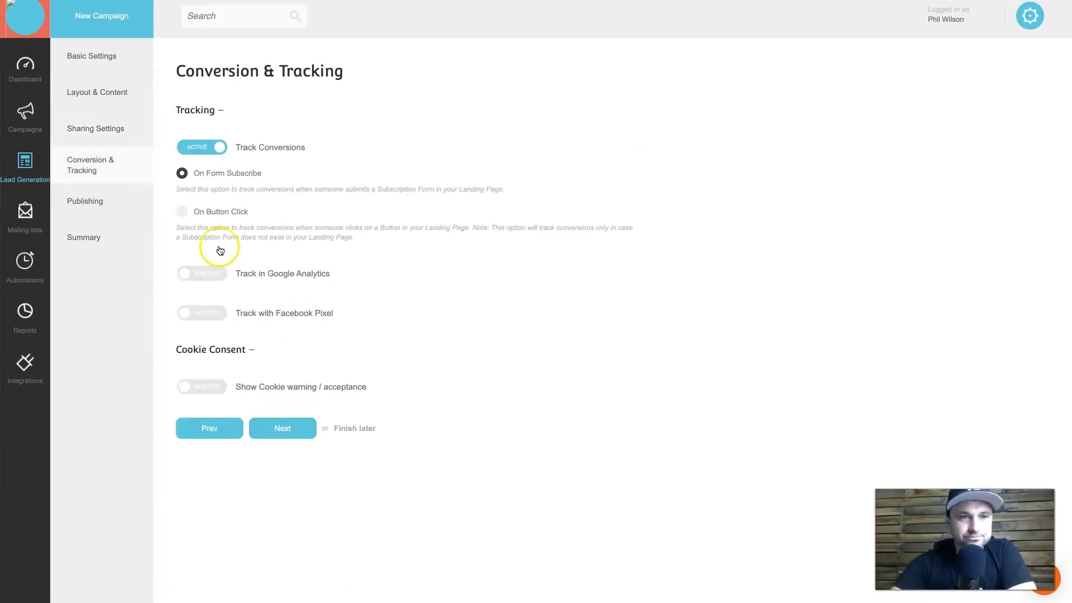
left_click(218, 276)
left_click(199, 376)
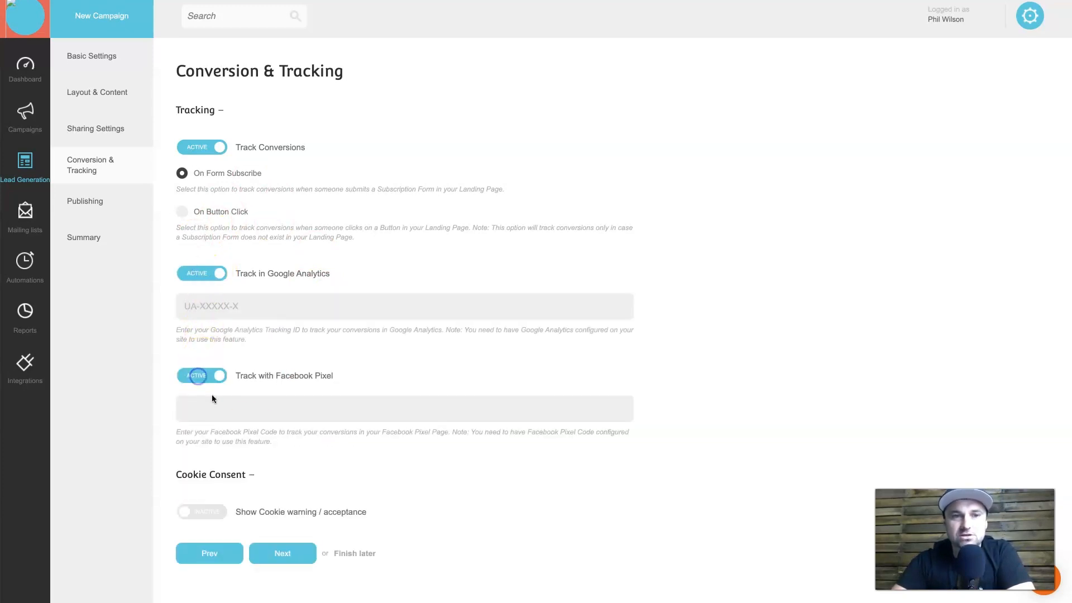
left_click(194, 381)
left_click(202, 276)
left_click(216, 290)
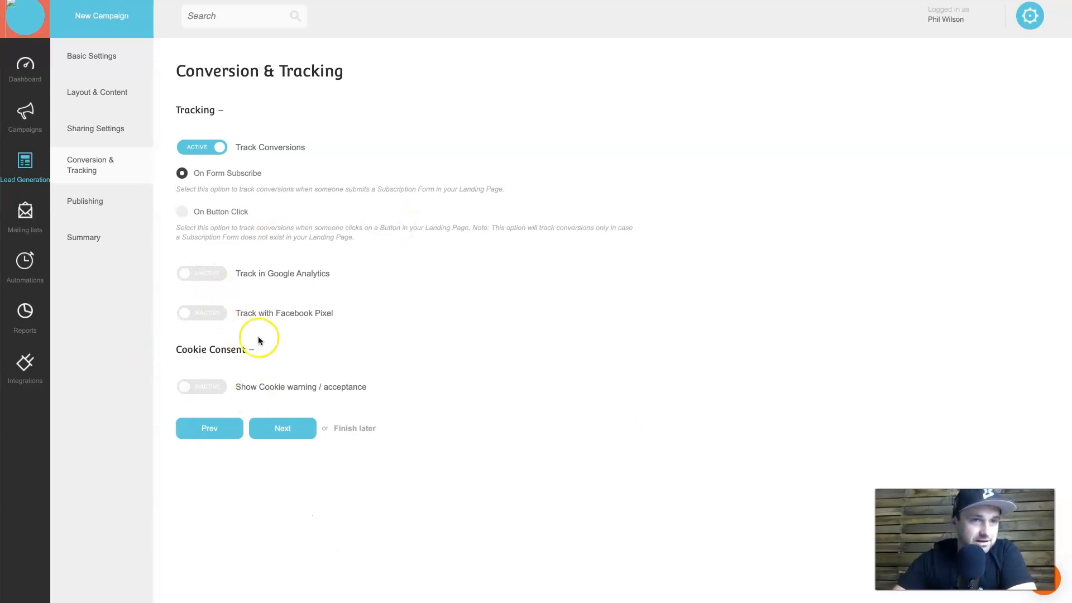
left_click(205, 387)
left_click(206, 391)
left_click(276, 426)
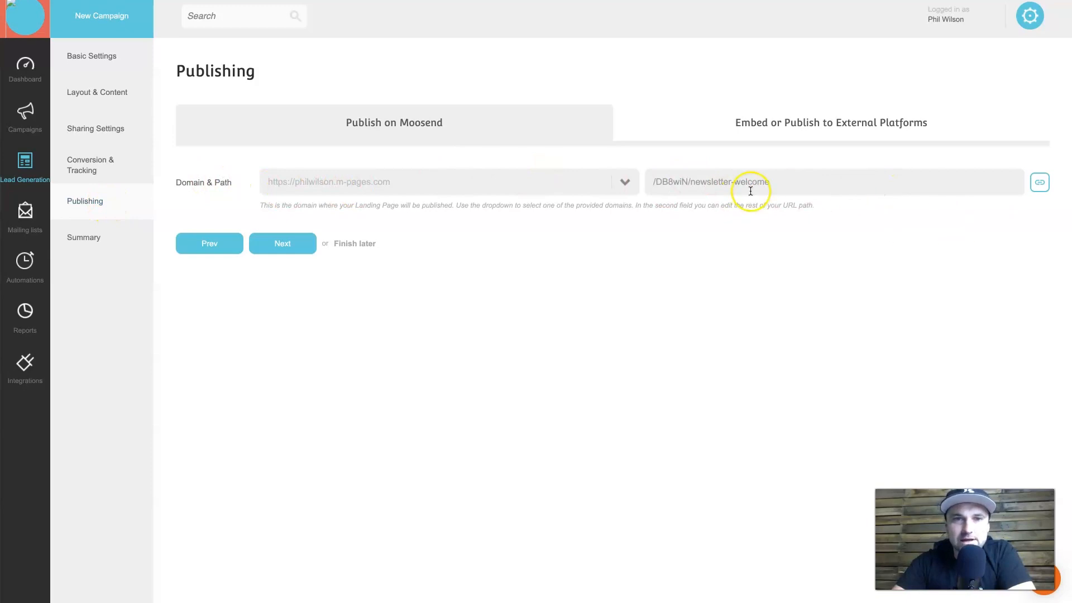
Keep publishing on Moosend's own domain rather than external platforms and continue to the Summary.
left_click(748, 117)
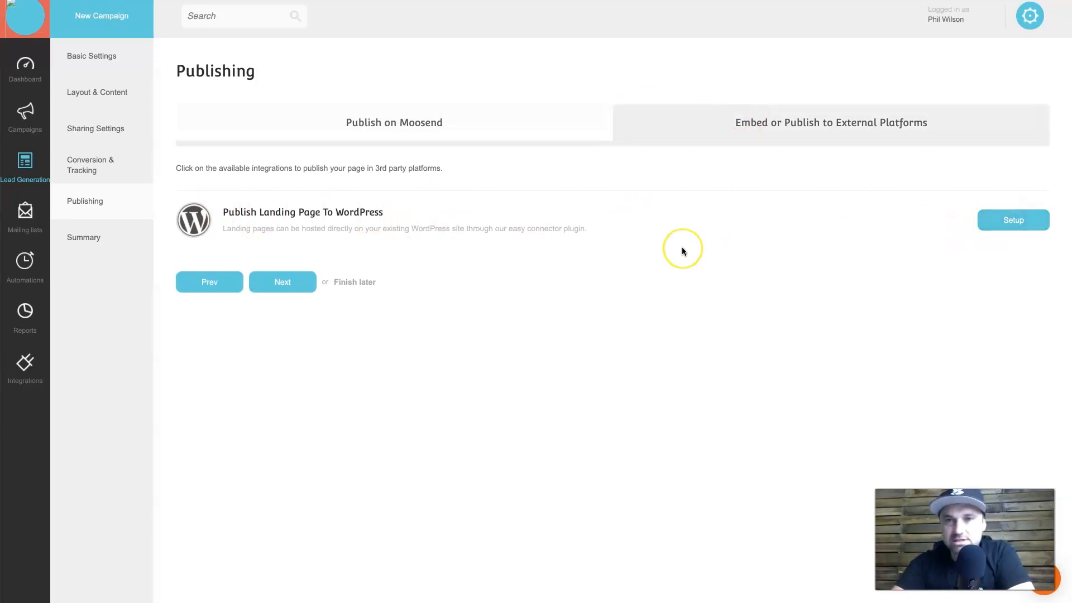
left_click(372, 120)
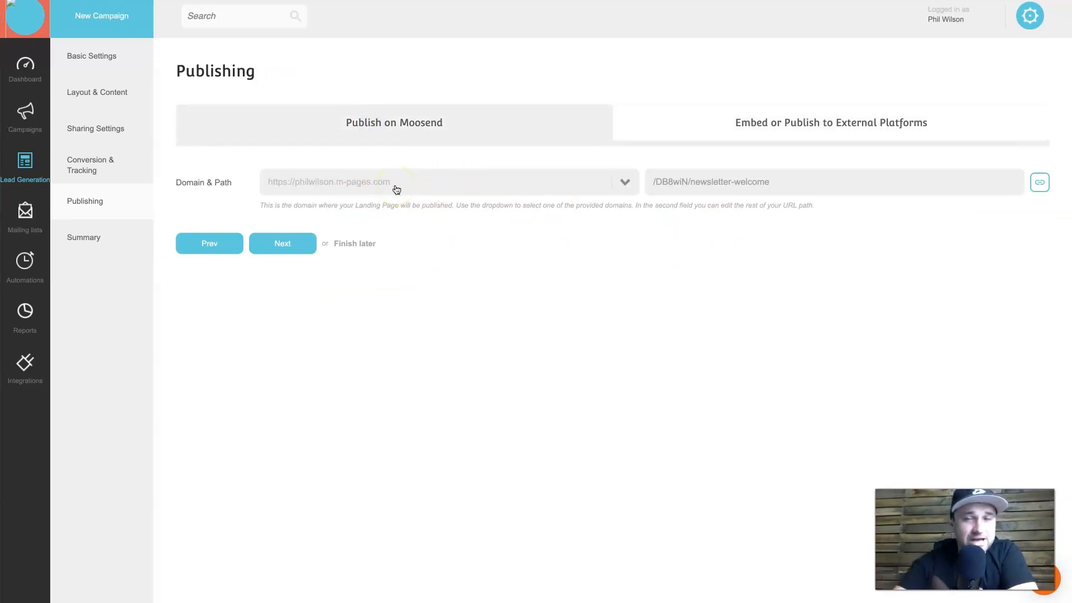
left_click(278, 239)
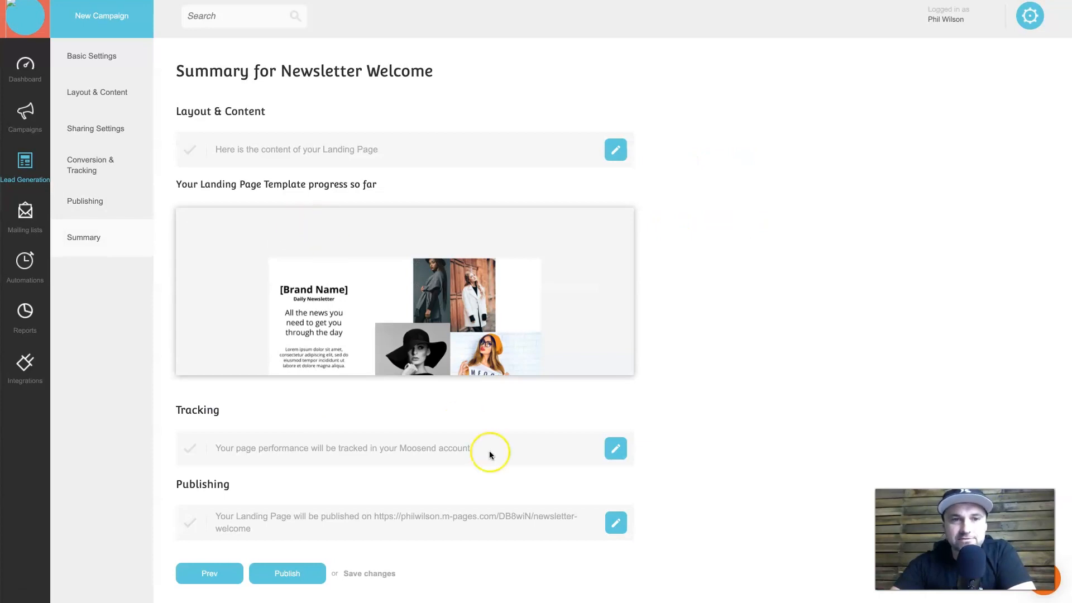
Publish Newsletter Welcome and select its m-pages.com address in the Lead Generation list.
scroll(489, 451, "down", 2)
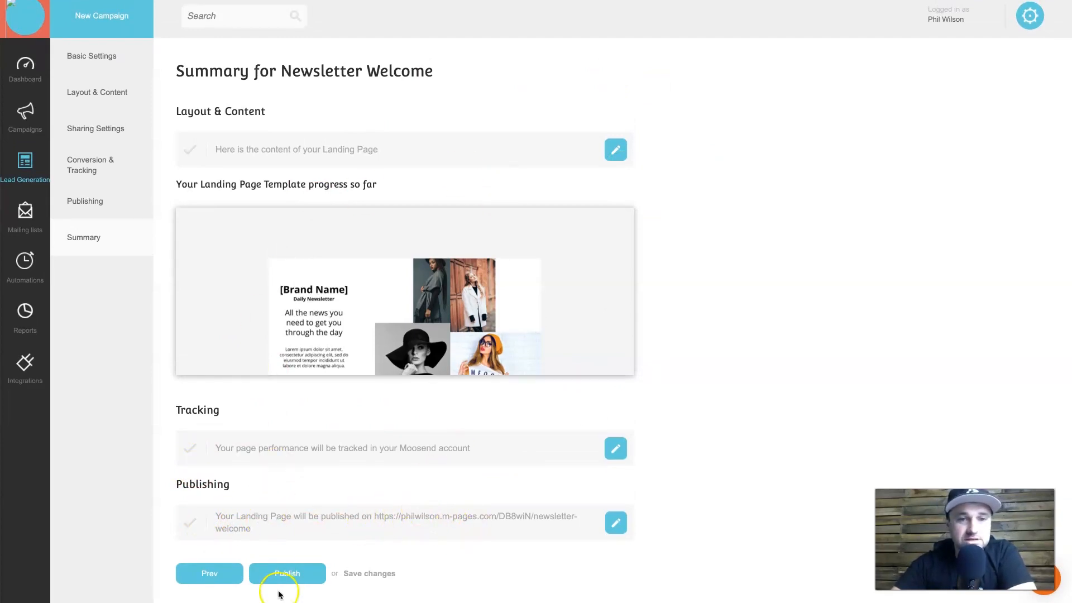
left_click(293, 574)
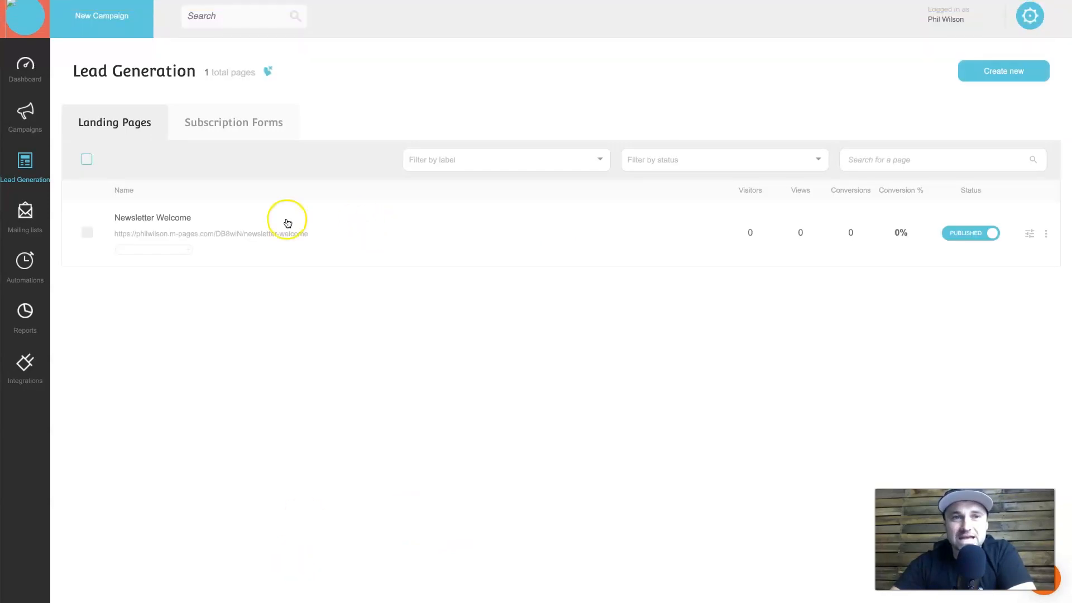
triple_click(259, 232)
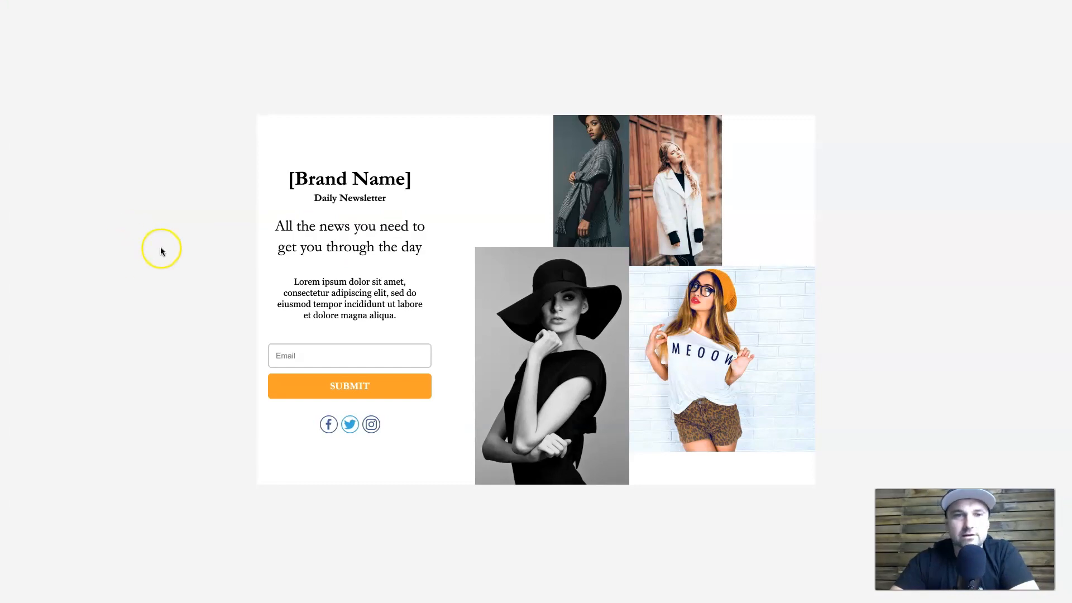
right_click(192, 215)
left_click(215, 319)
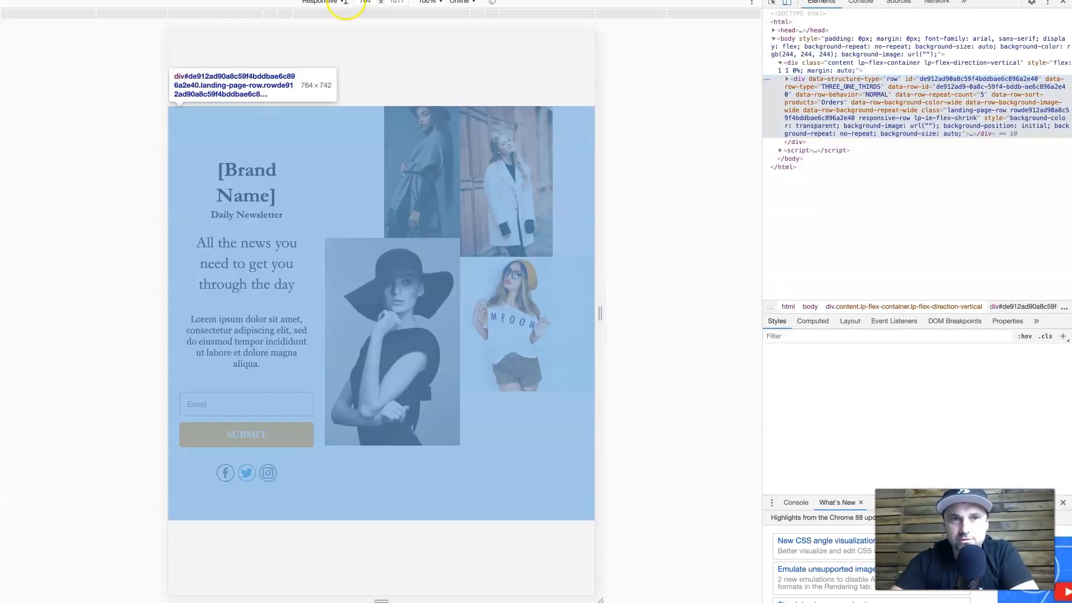
left_click(338, 4)
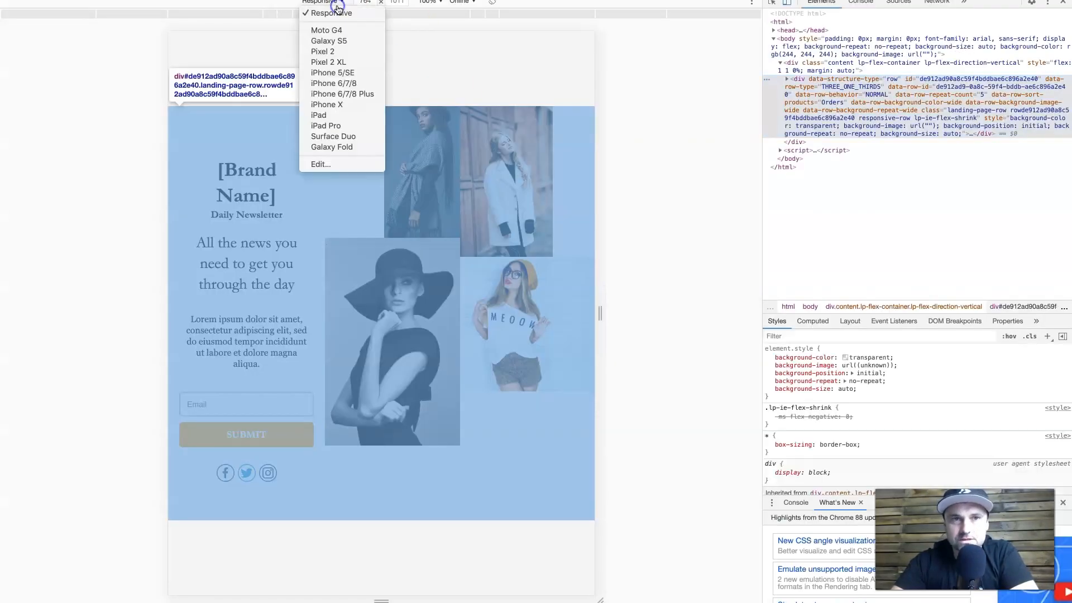
left_click(337, 103)
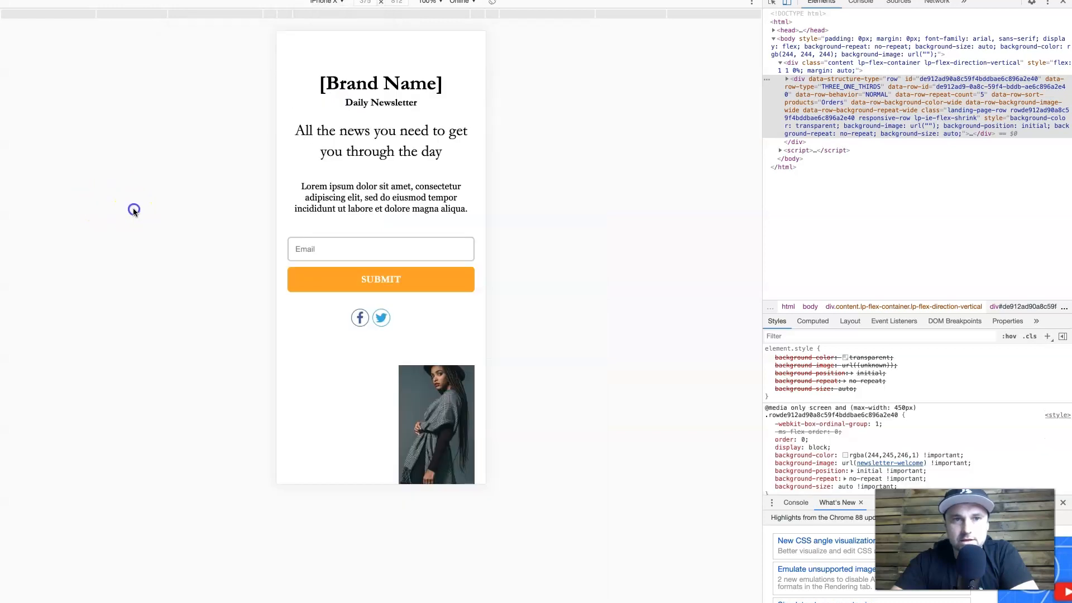
scroll(418, 312, "down", 8)
scroll(419, 312, "up", 8)
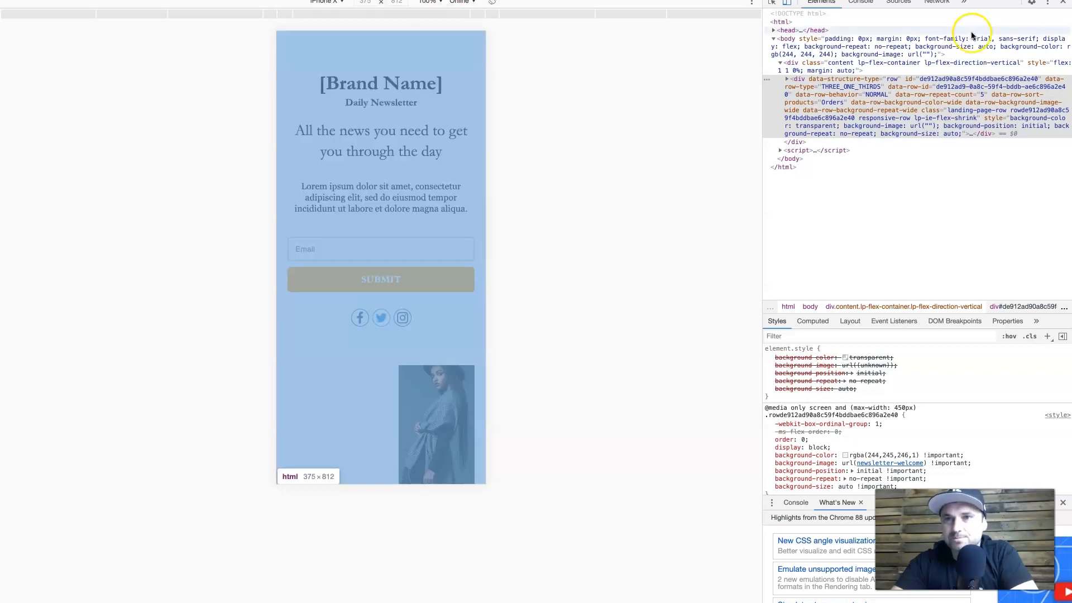
left_click(1063, 2)
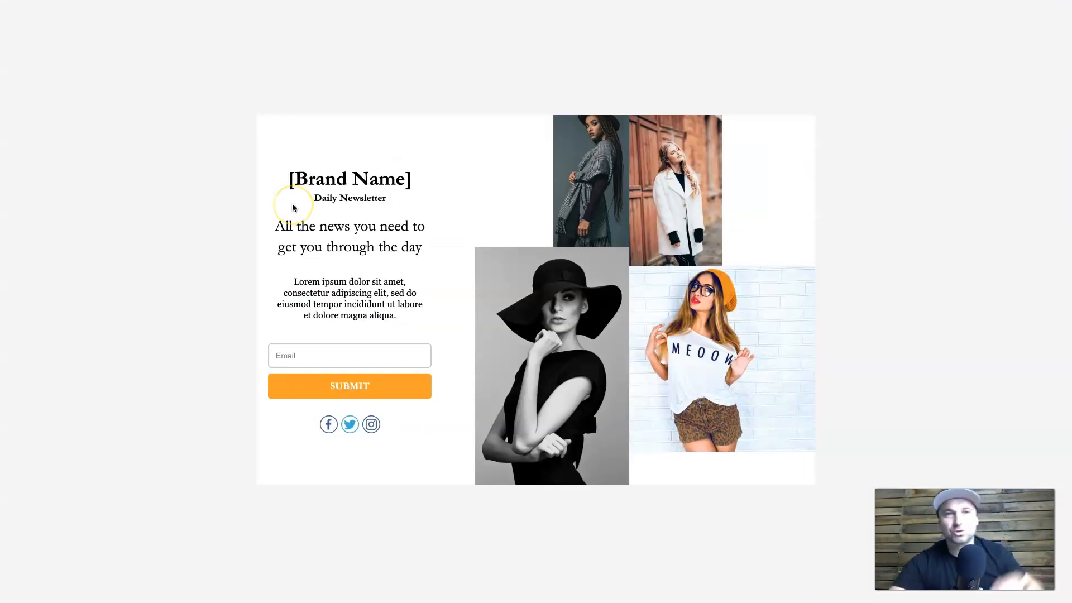